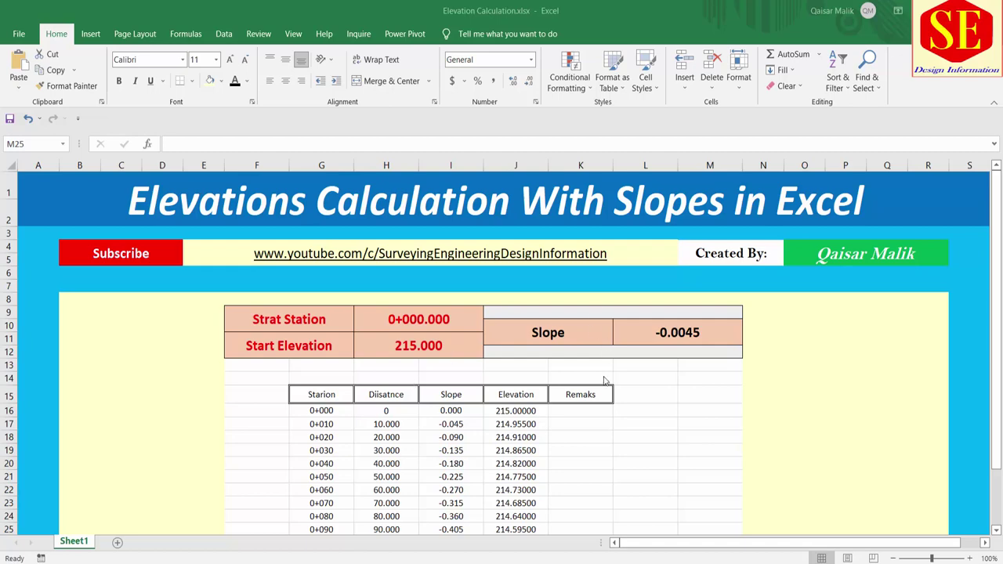
- Change the slope in L10 to 0.0045, then to 1.15
scroll(642, 360, "down", 1)
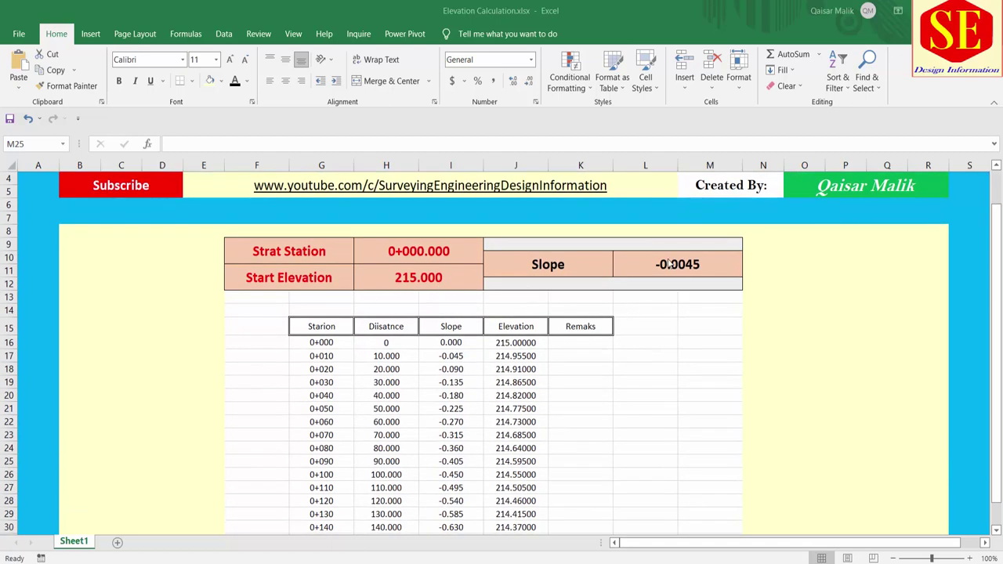
left_click(675, 265)
type("0")
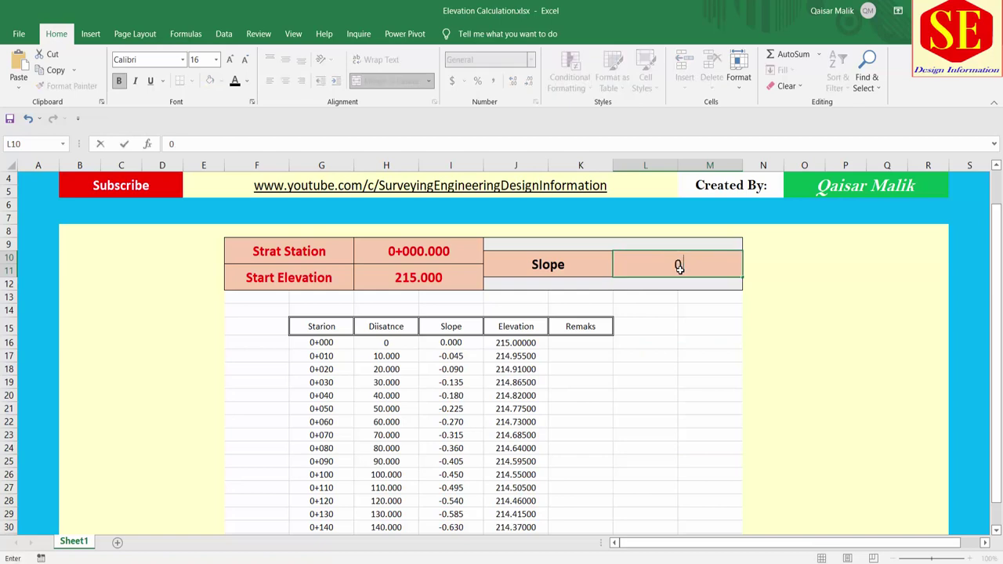
type(".0045")
key("Return")
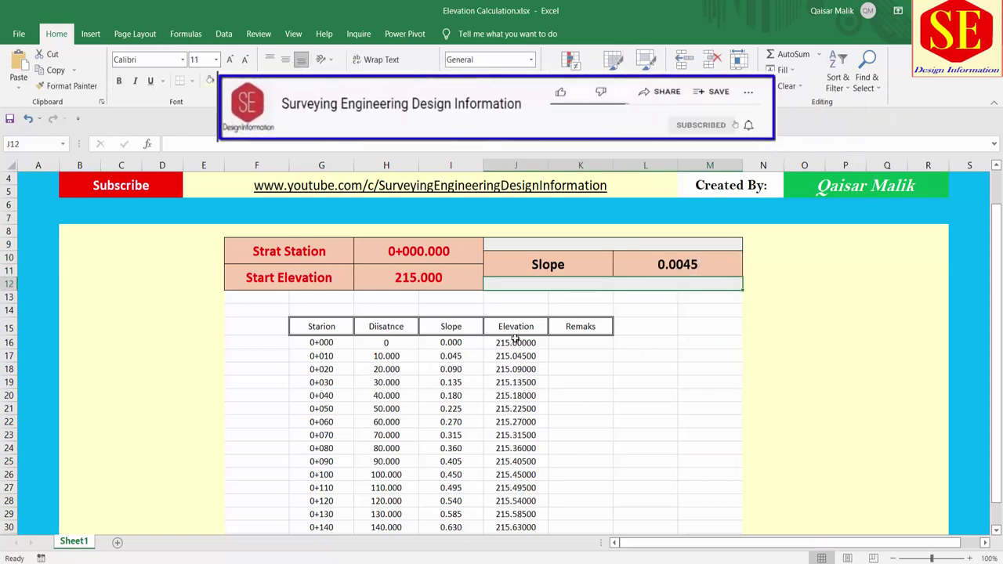
double_click(666, 264)
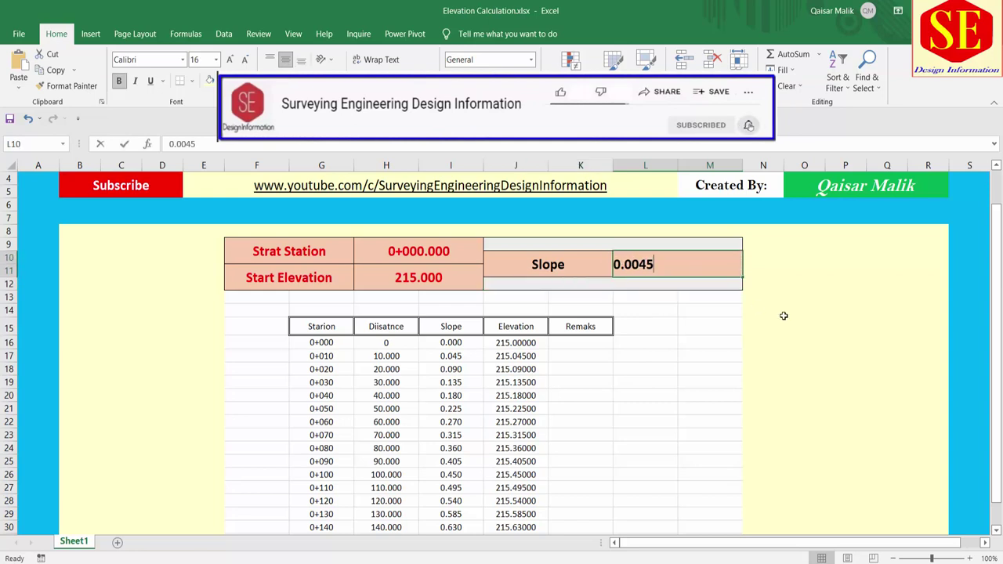
type("1.15")
key("Return")
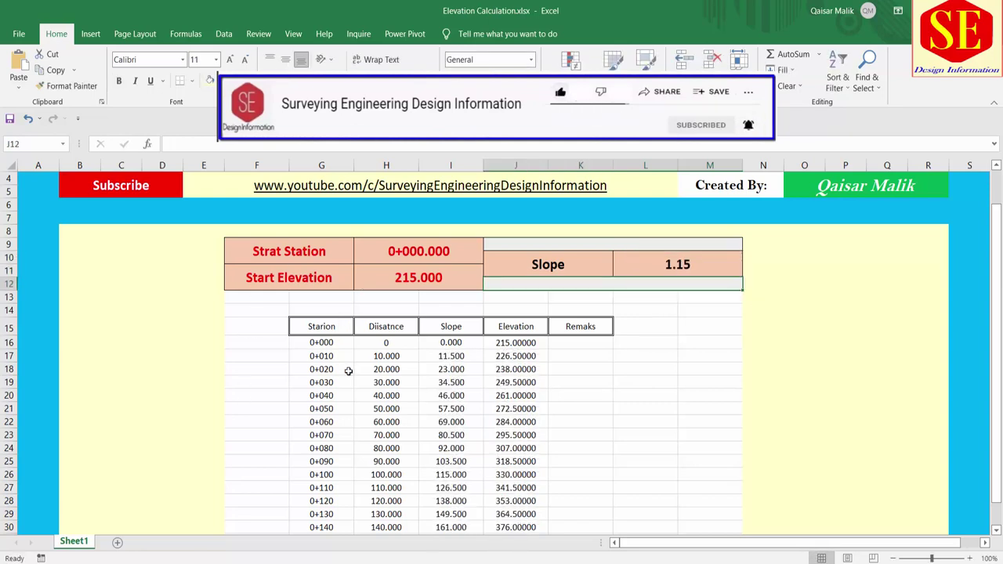
- Enter stations 0+050 and 0+100 below 0+000 and select them as a pattern
left_click(320, 355)
type("5")
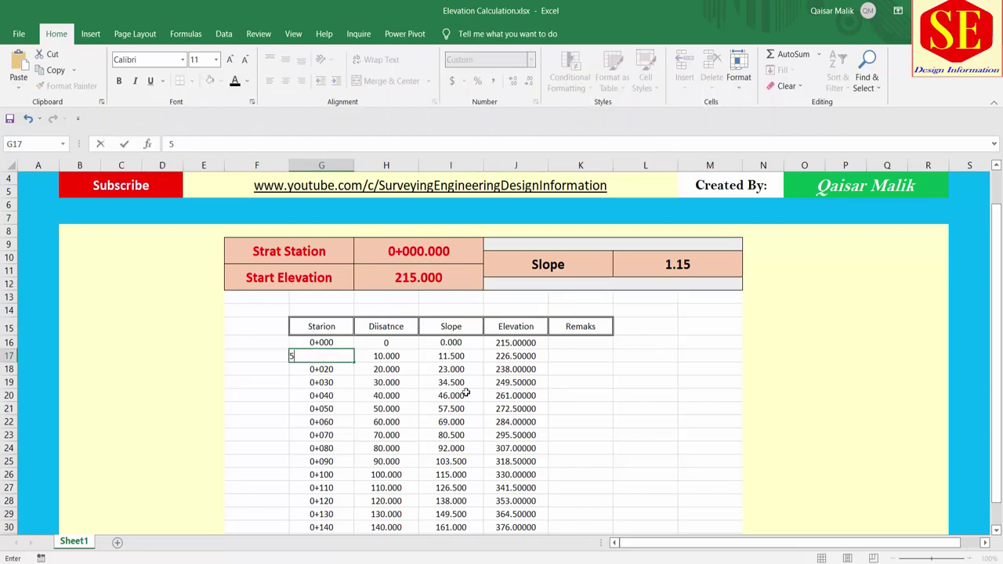
type("0")
key("Return")
type("10")
key("Return")
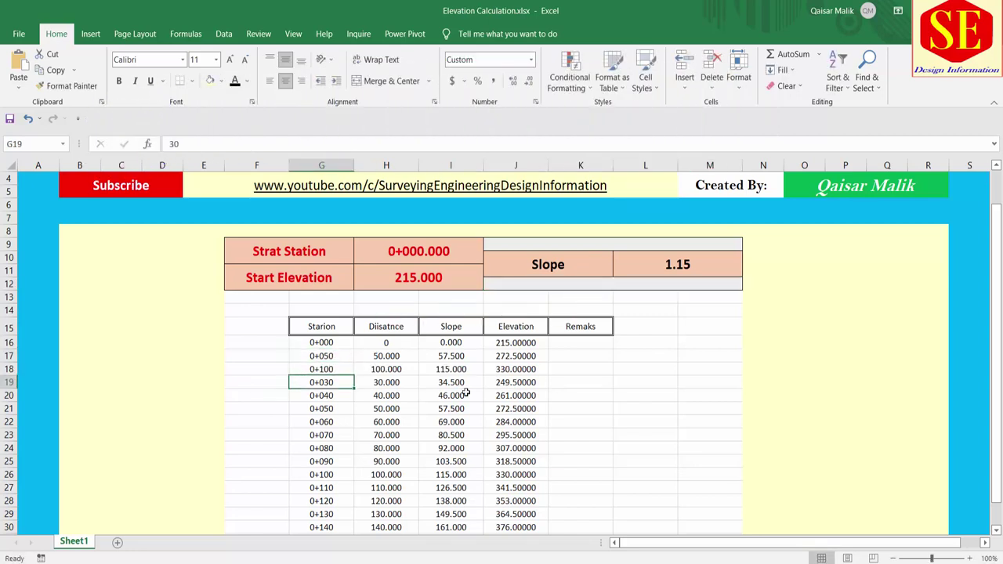
left_click_drag(332, 360, 340, 514)
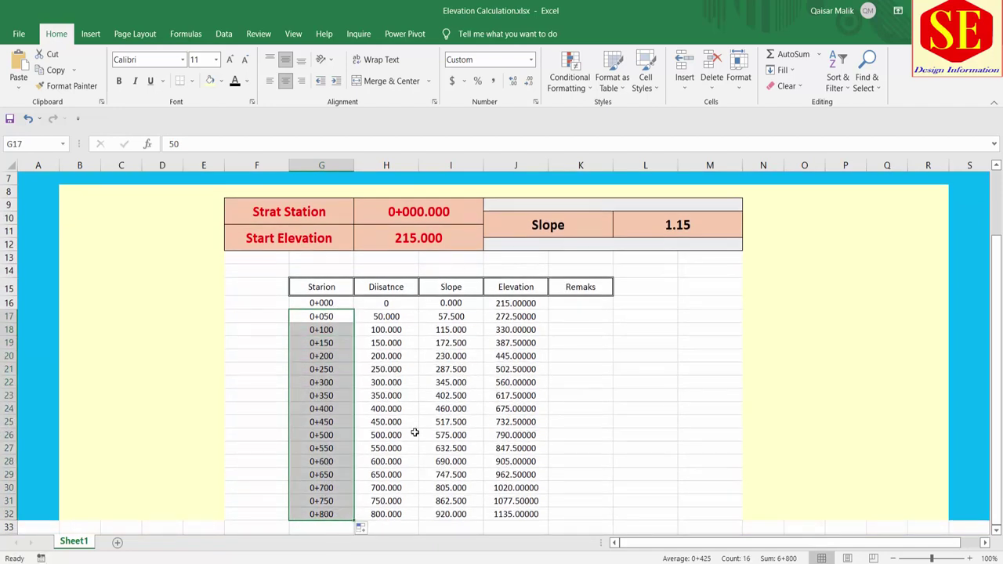
- Replace them with 1 and 2 and fill the 1 m station series down to row 32
left_click(337, 317)
type("1")
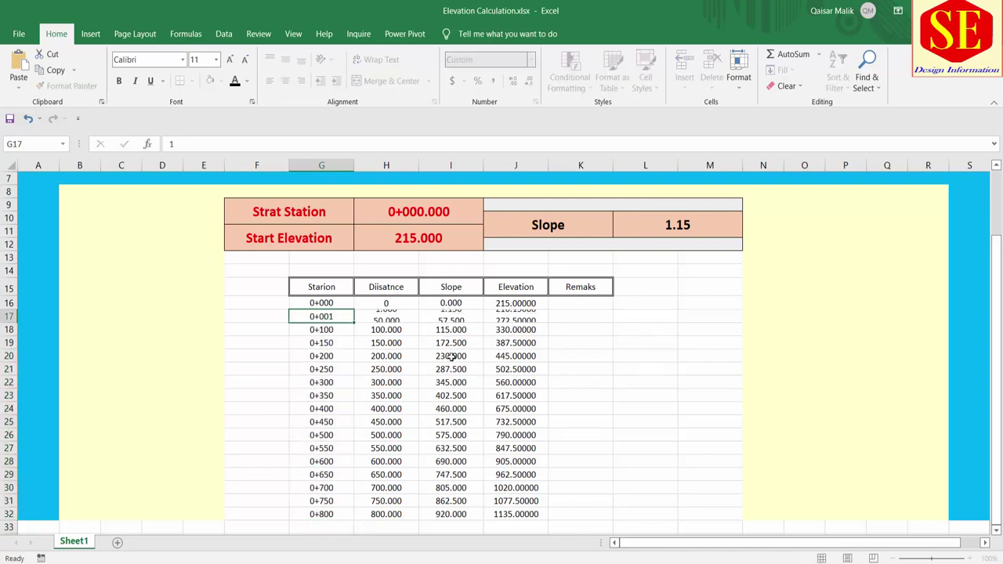
key("Return")
type("2")
key("Return")
left_click_drag(321, 316, 320, 330)
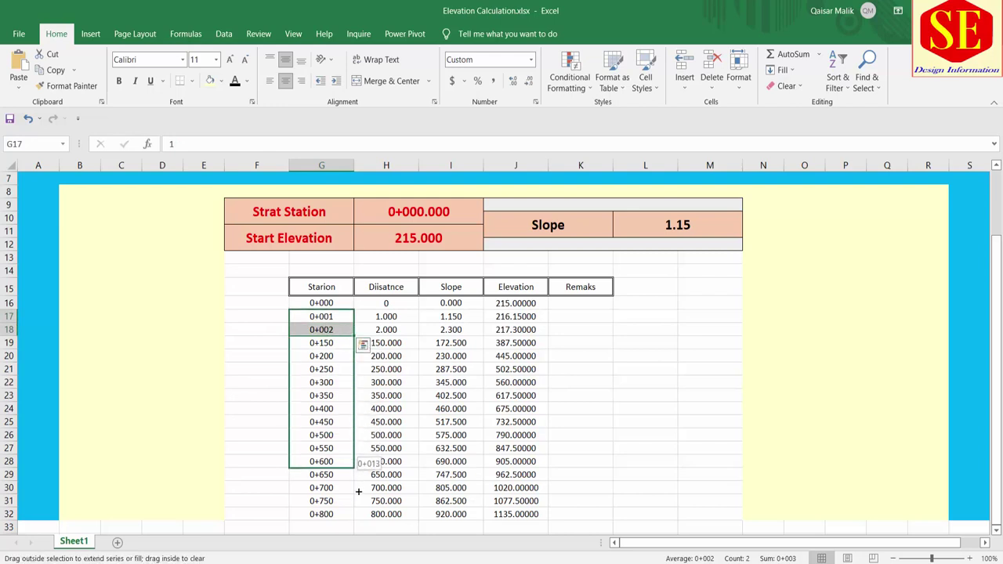
left_click_drag(353, 337, 354, 519)
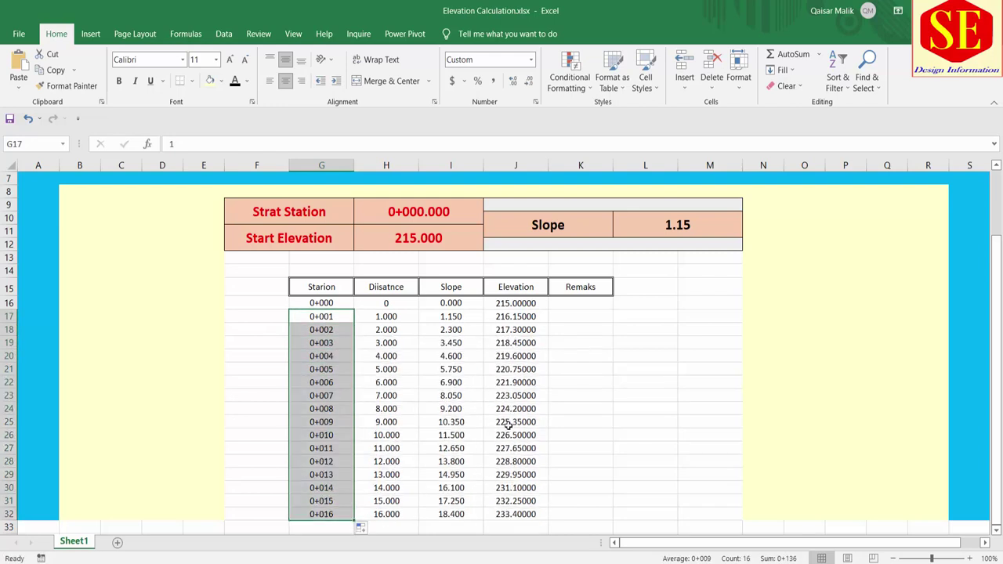
- Inspect the recalculated elevation formulas in J17:J18
scroll(358, 411, "up", 3)
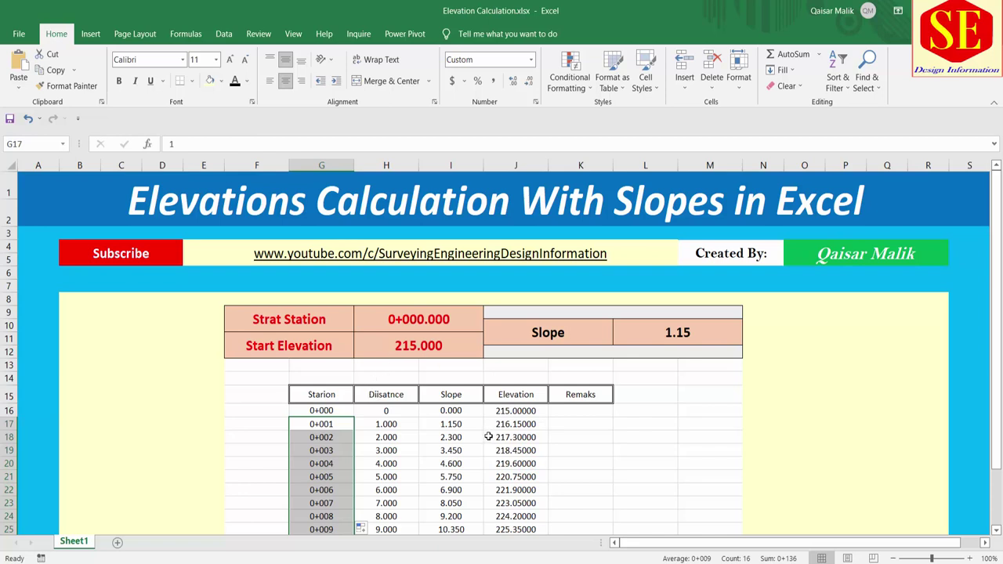
left_click_drag(489, 436, 511, 420)
left_click(643, 419)
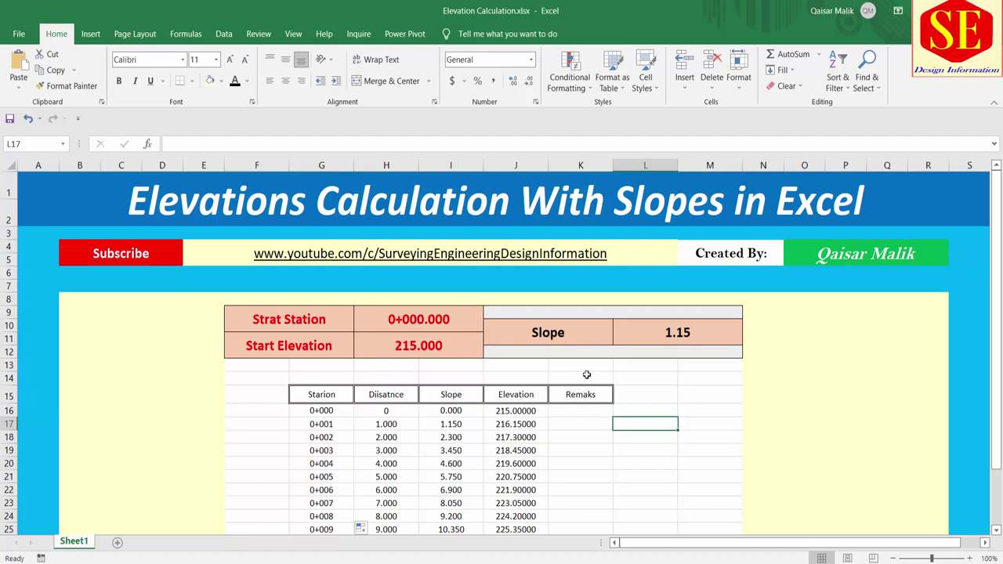
scroll(586, 374, "down", 1)
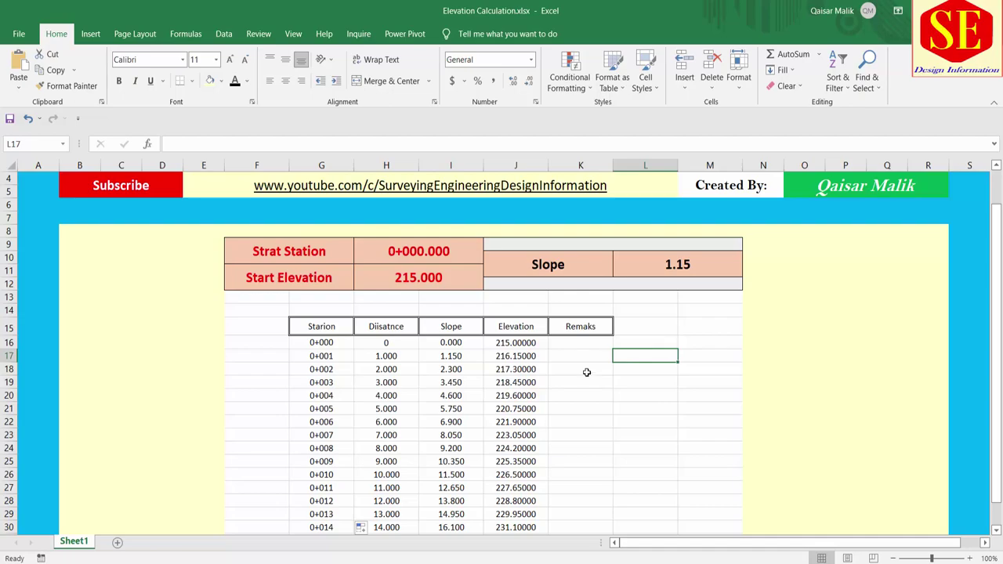
scroll(586, 372, "up", 1)
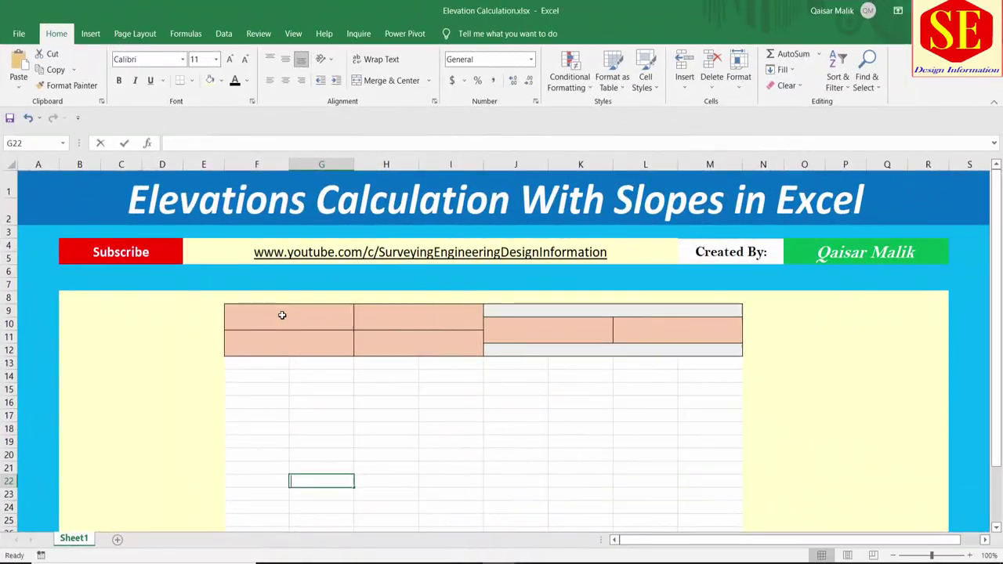
- Type the input labels Strati Station, Start Elevation and Slope
left_click(261, 327)
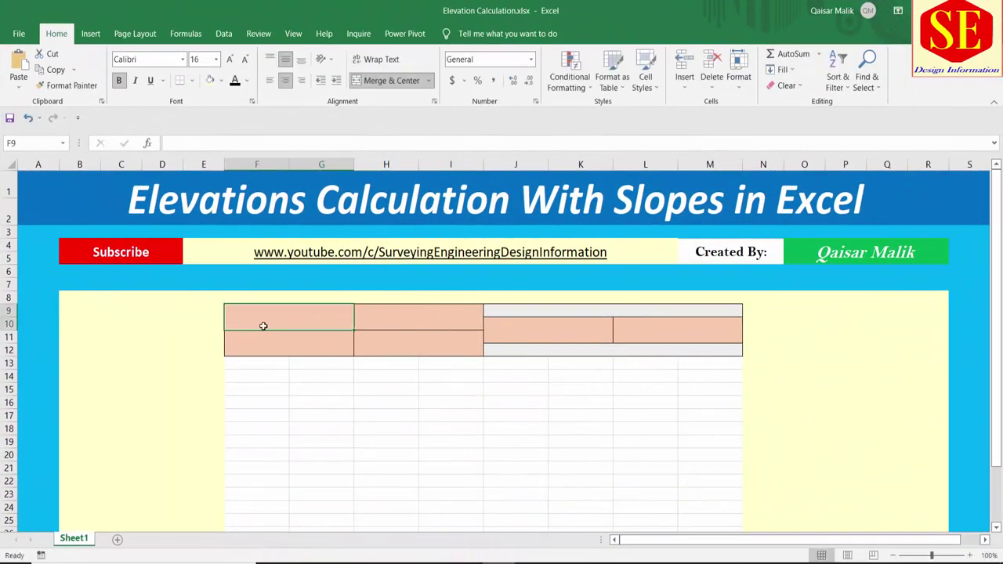
type("Strati ")
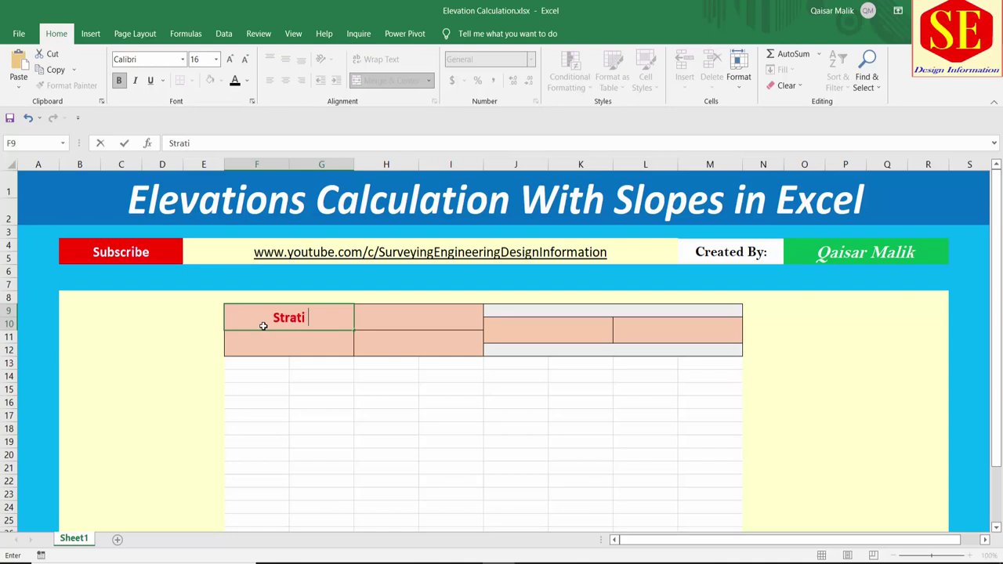
type("Statio")
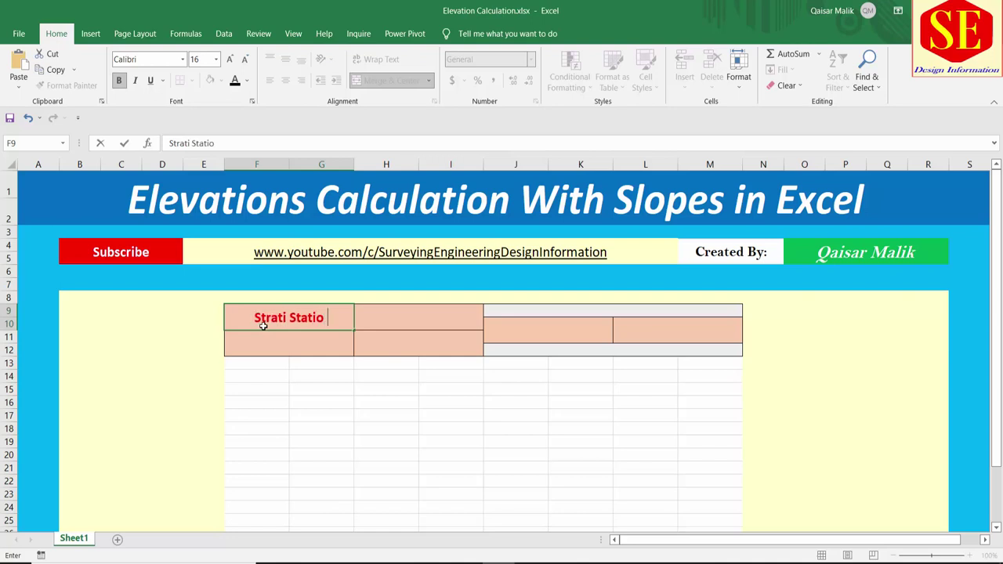
type("n")
left_click(263, 345)
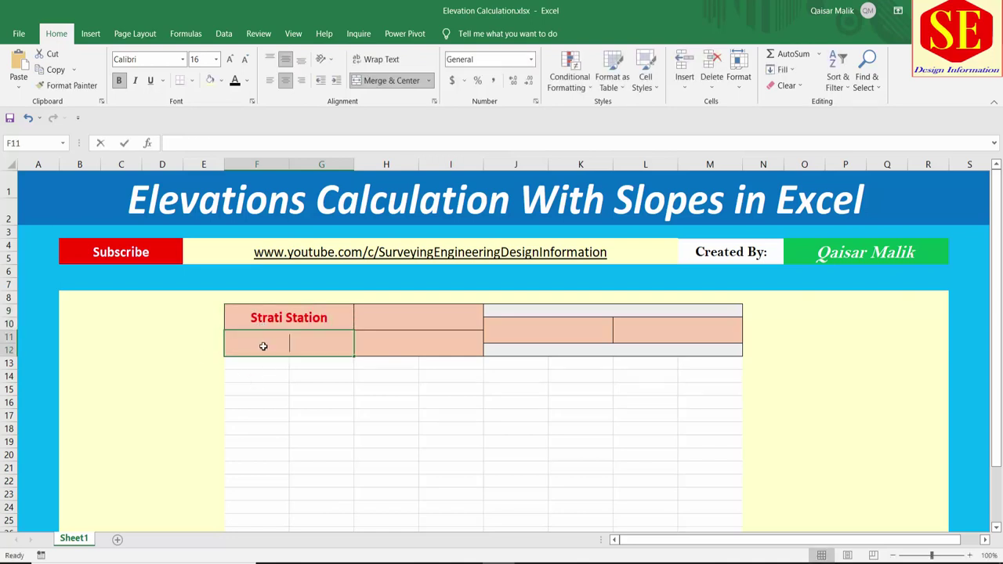
type("Start E")
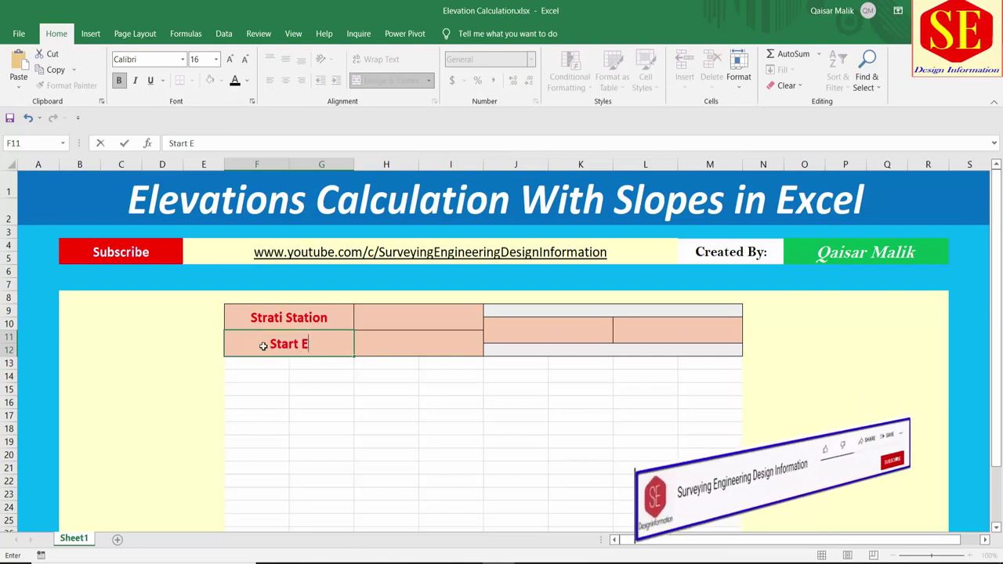
type("levat")
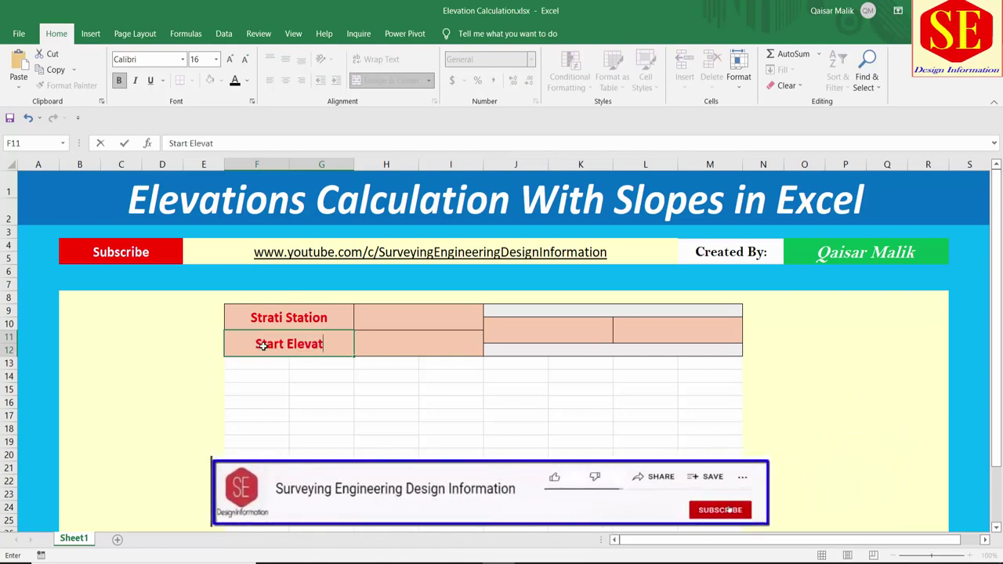
type("ion")
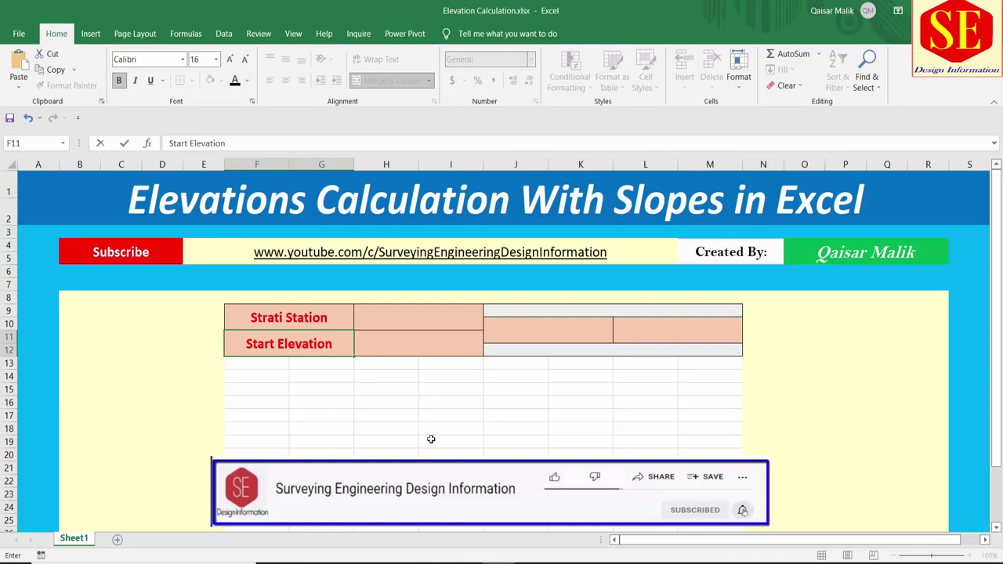
left_click(451, 441)
left_click(520, 332)
type("Slop")
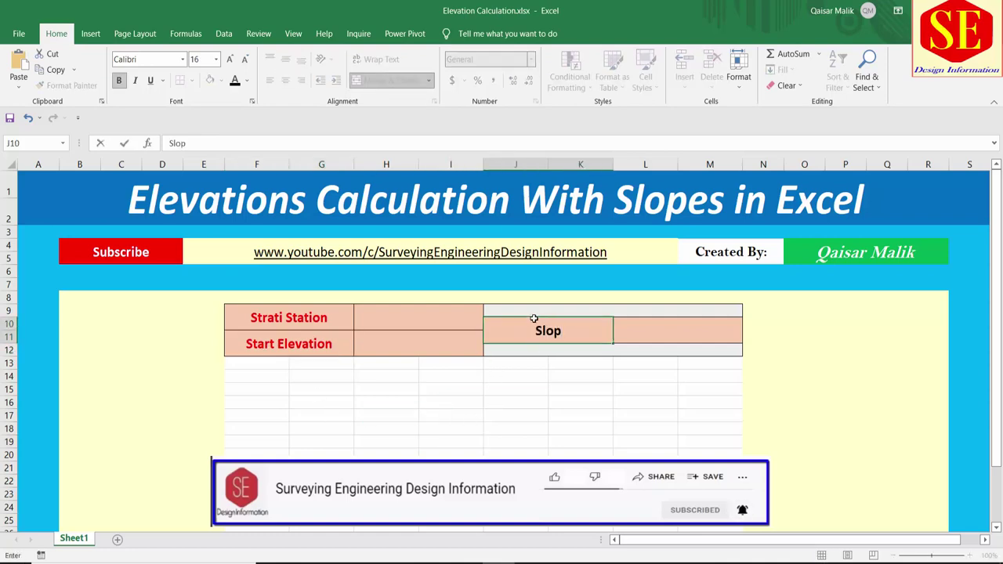
type("e")
left_click(579, 440)
left_click(503, 389)
- Enter start station 0, start elevation 210.0 and slope 0.00050
left_click(419, 317)
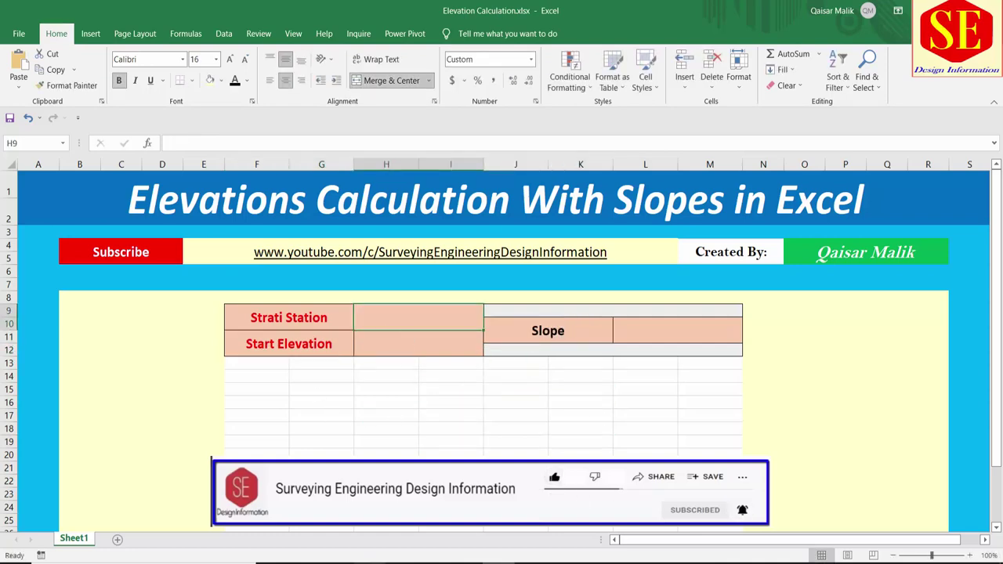
type("0")
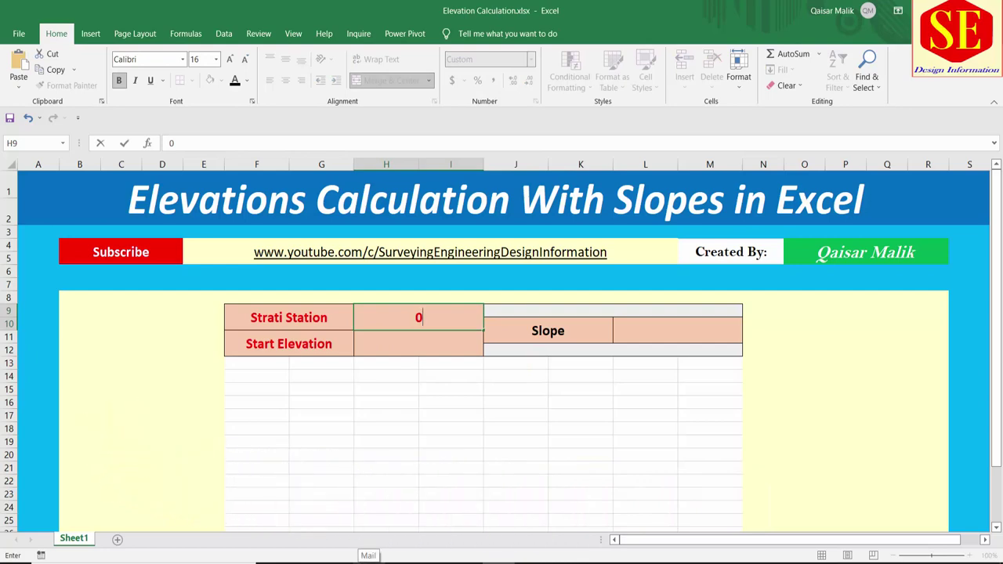
key("Return")
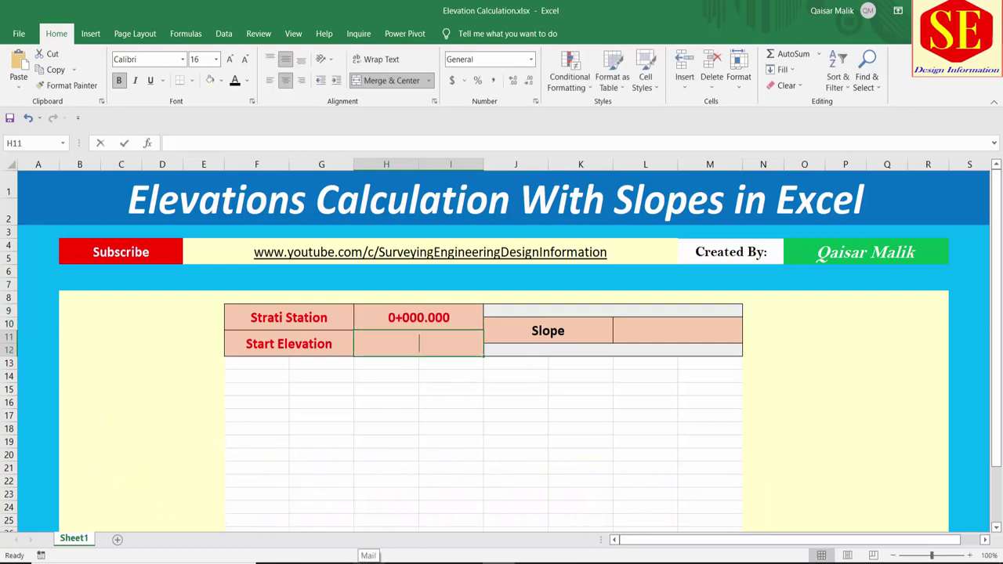
type("210.0")
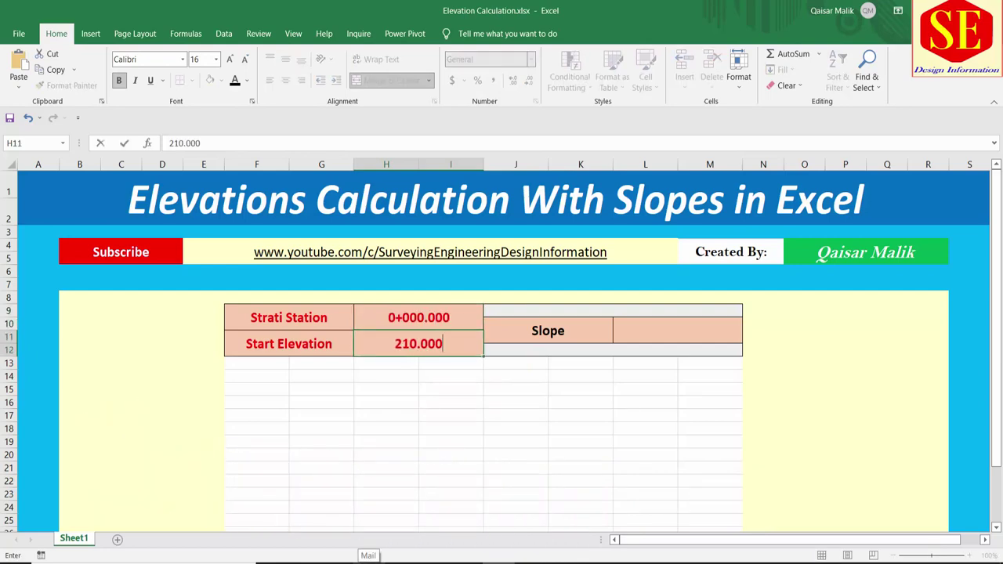
key("Return")
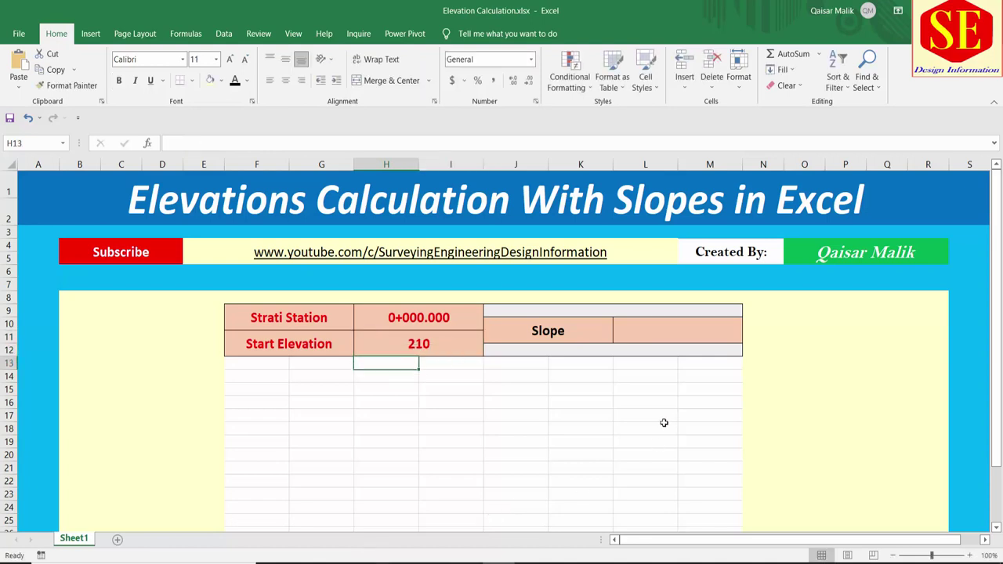
left_click(693, 324)
type("0.00")
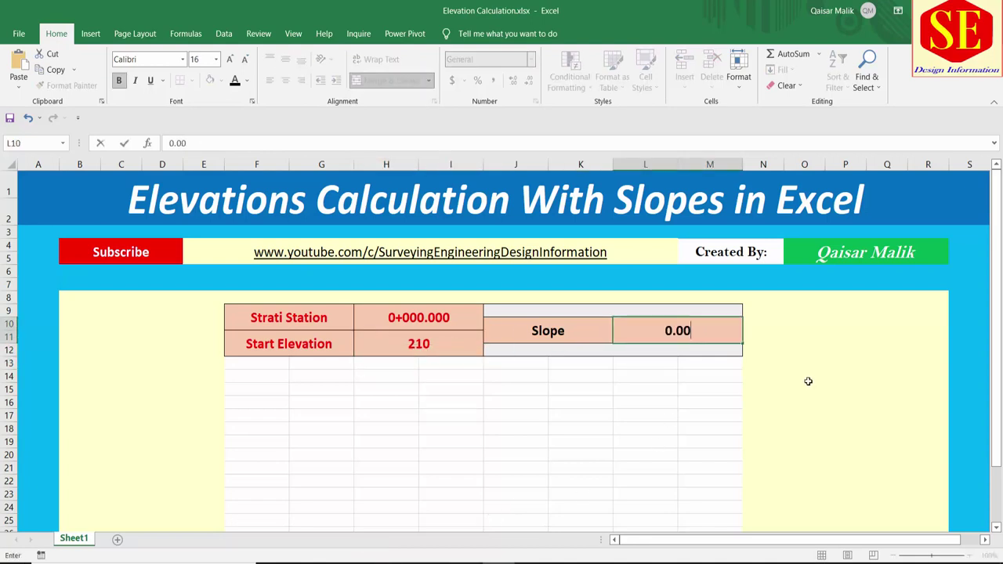
type("050")
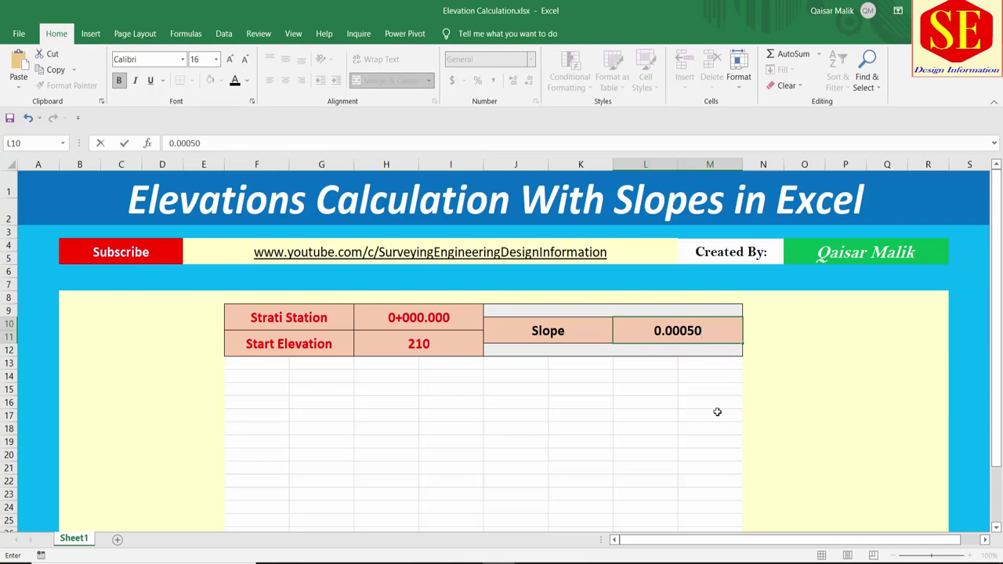
left_click(614, 453)
scroll(439, 371, "down", 1)
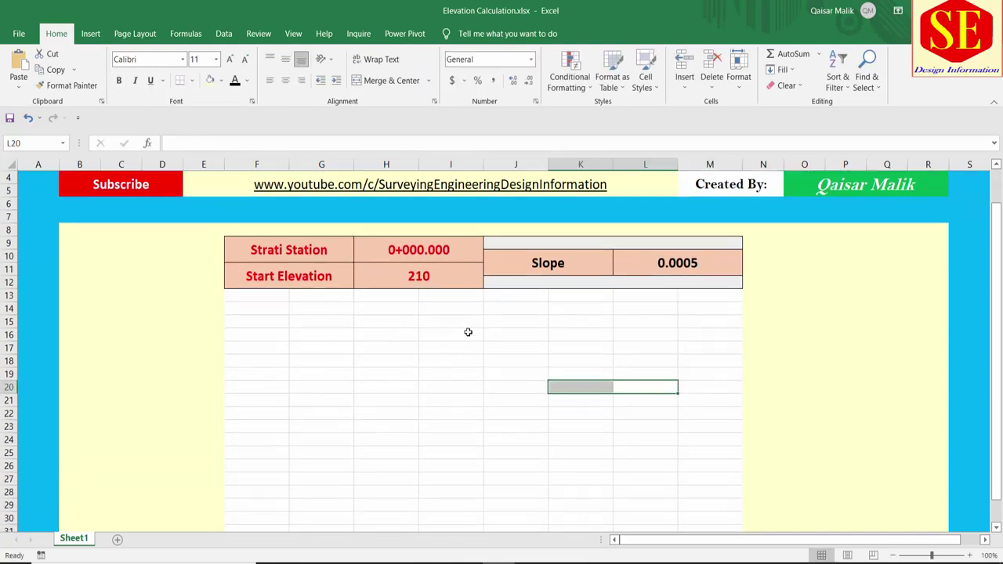
left_click(466, 335)
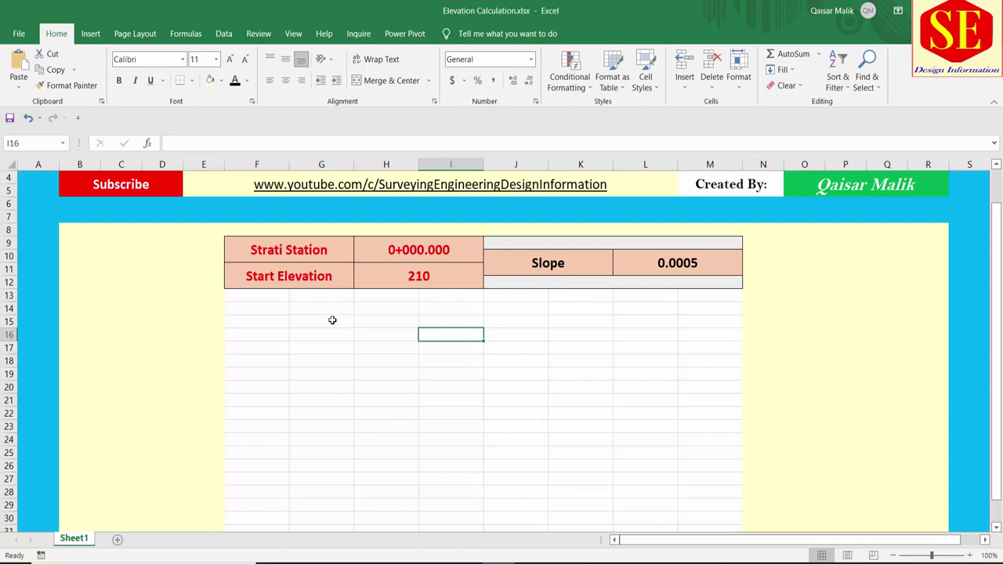
- Type the headings Starion, Diisatnce and Slope into G15 to I15
left_click(318, 322)
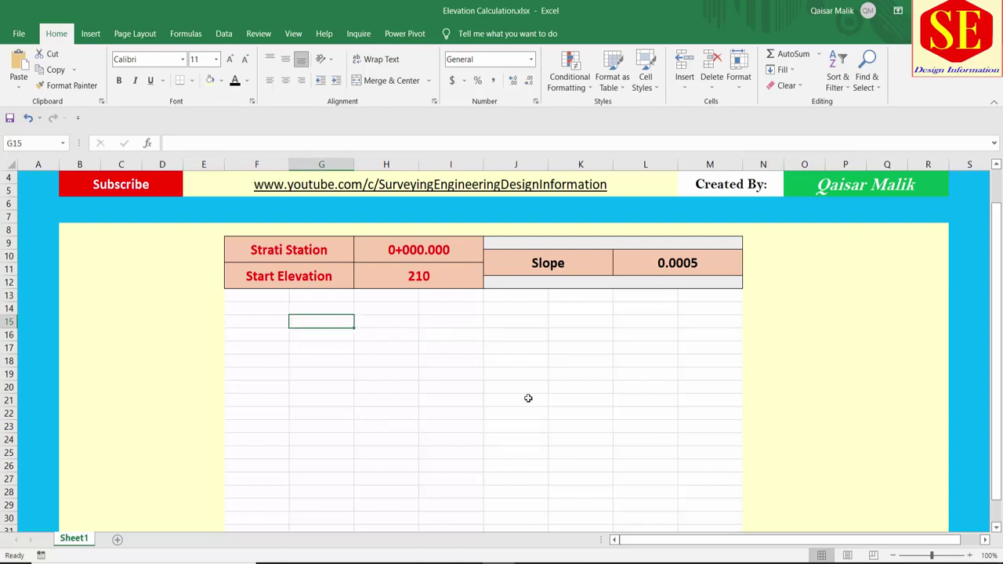
type("Star")
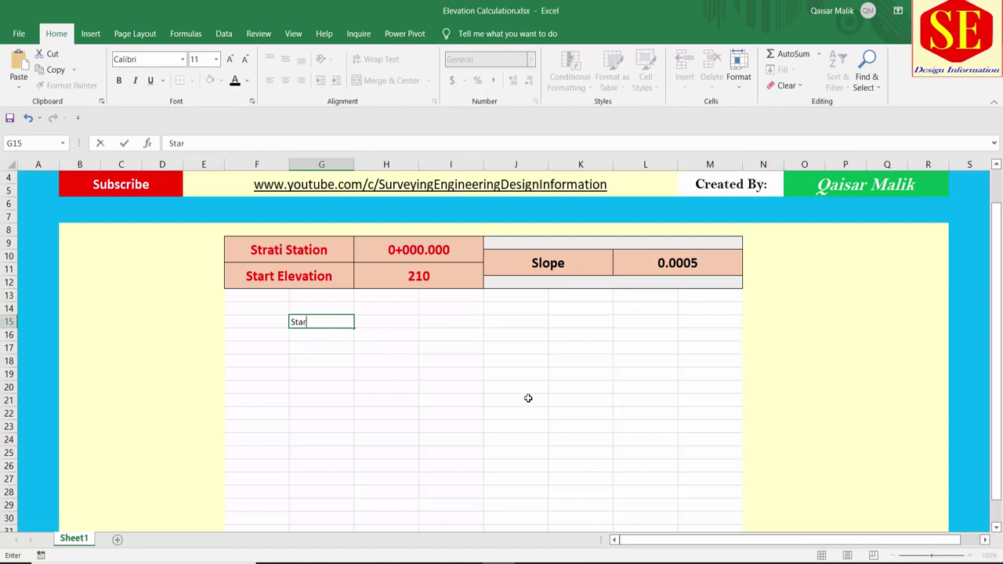
type("ion")
left_click(409, 323)
type("Di")
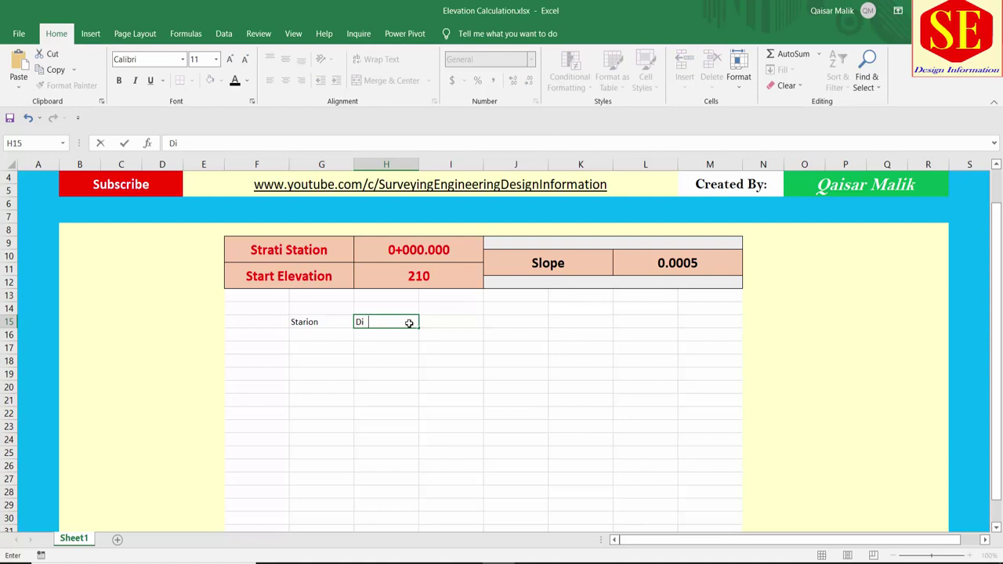
type("isat")
type("nce")
left_click(452, 322)
type("Sl")
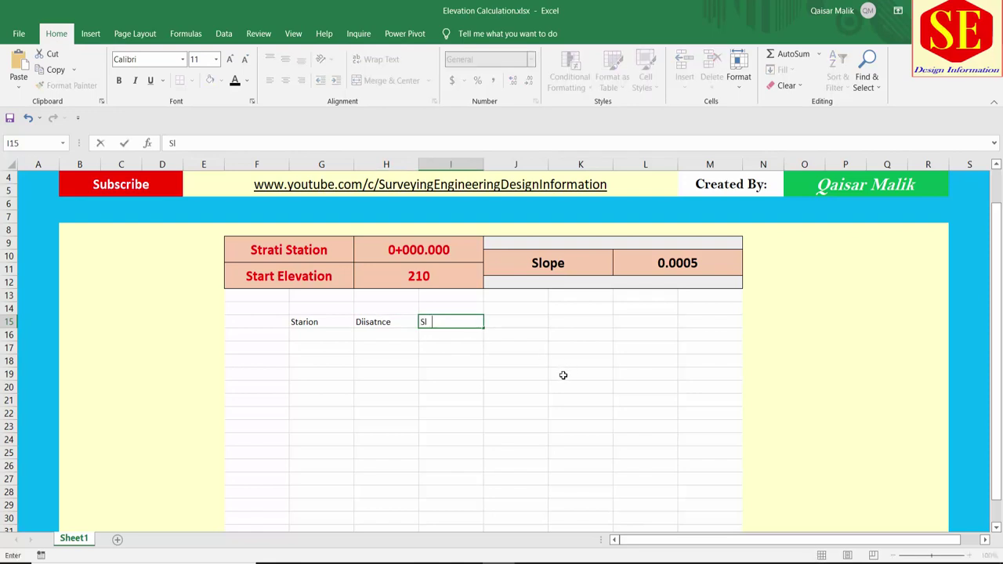
type("ope")
left_click(523, 319)
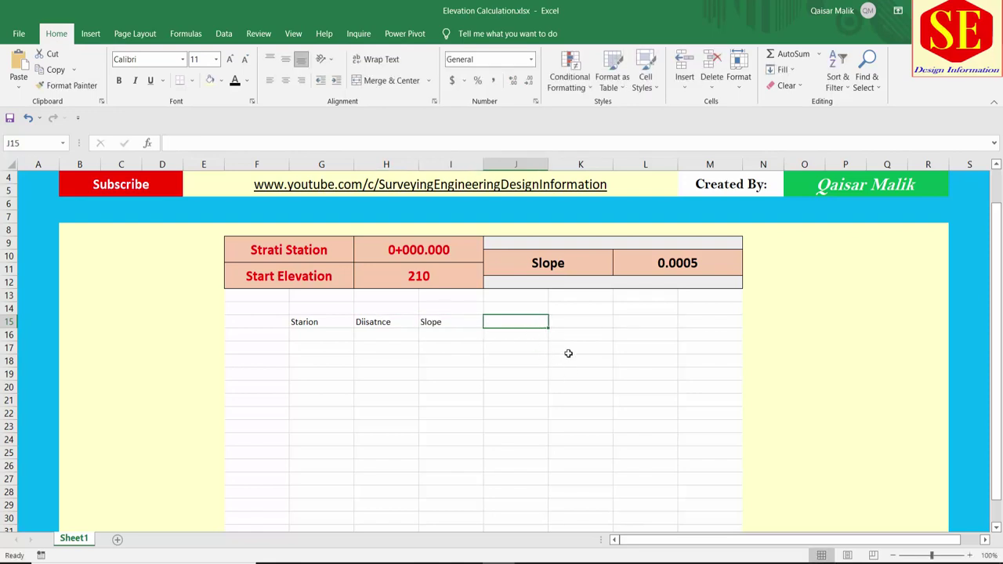
- Add the Elevation and Remaks headings in J15 and K15
type("Elev")
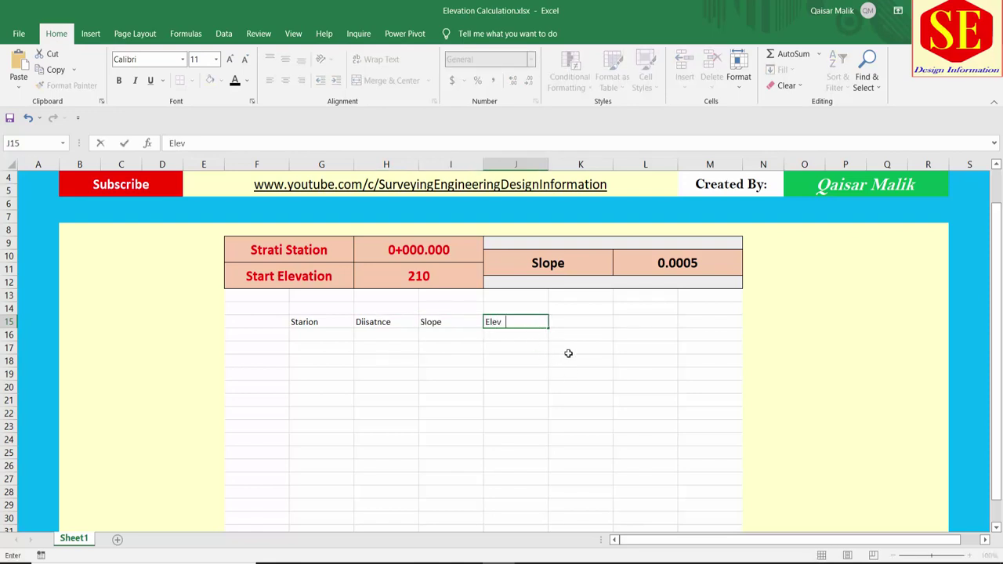
type("ation")
left_click(555, 362)
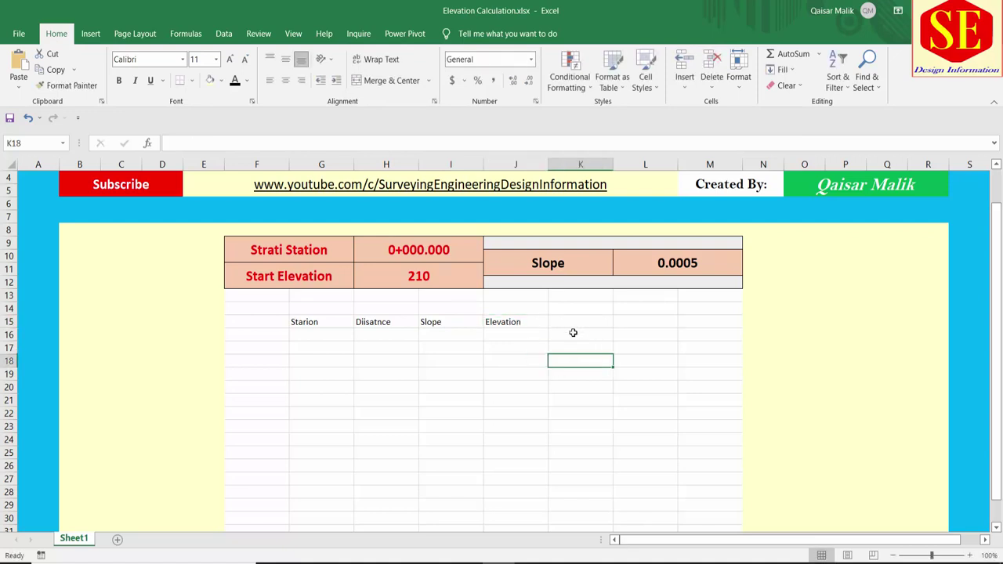
left_click(589, 321)
type("Re")
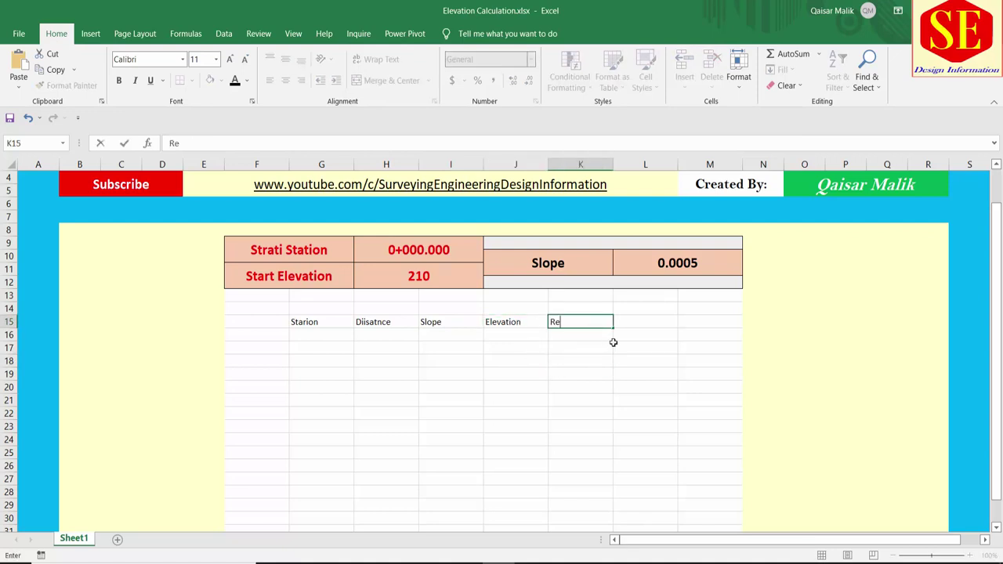
type("mar")
key("BackSpace")
key("BackSpace")
type("ks")
left_click(604, 399)
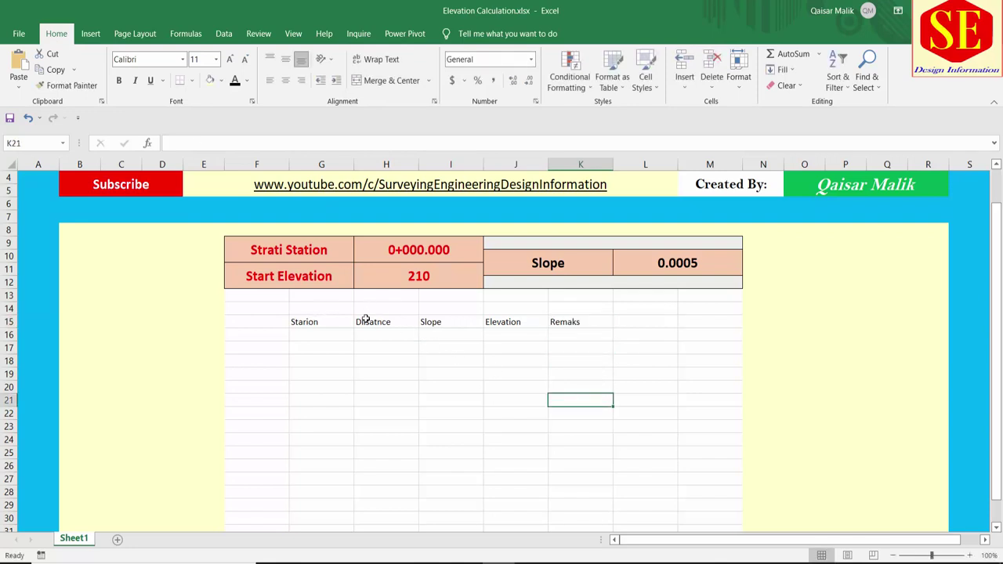
right_click(9, 321)
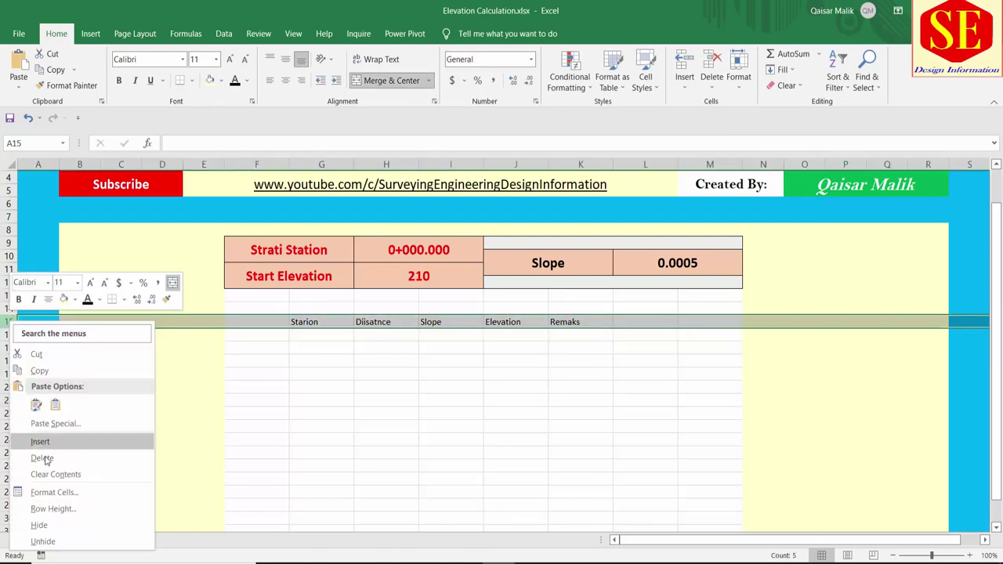
- Set the height of heading row 15 to 20
left_click(60, 509)
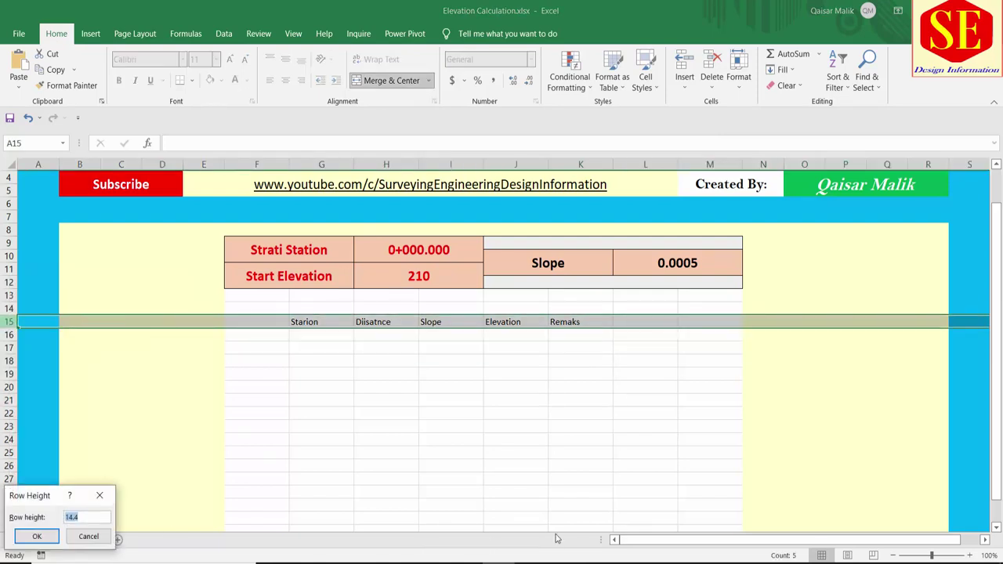
type("20")
key("Return")
left_click(465, 381)
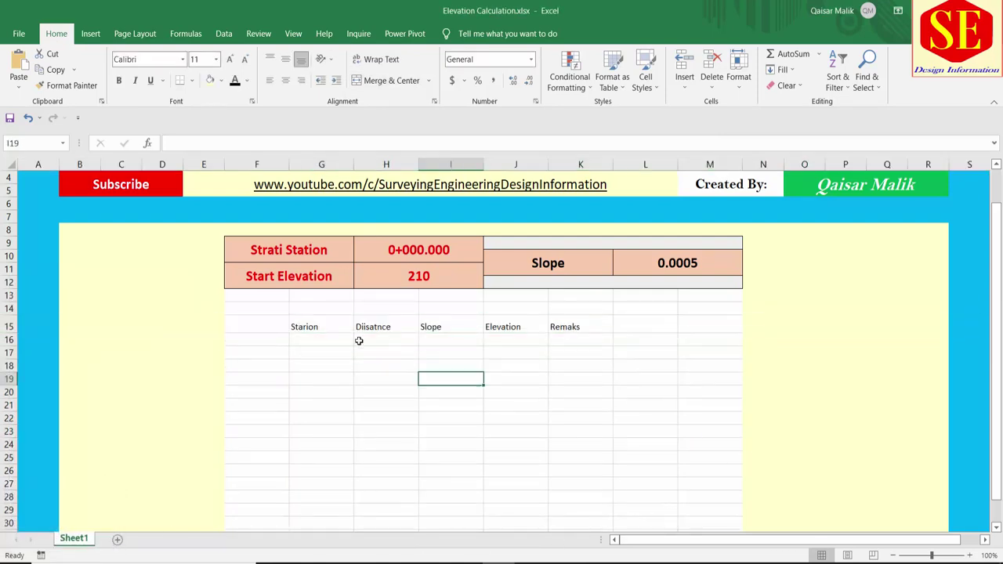
- Box the headings G15:K15 with heavier outline and inside borders
left_click_drag(329, 330, 578, 326)
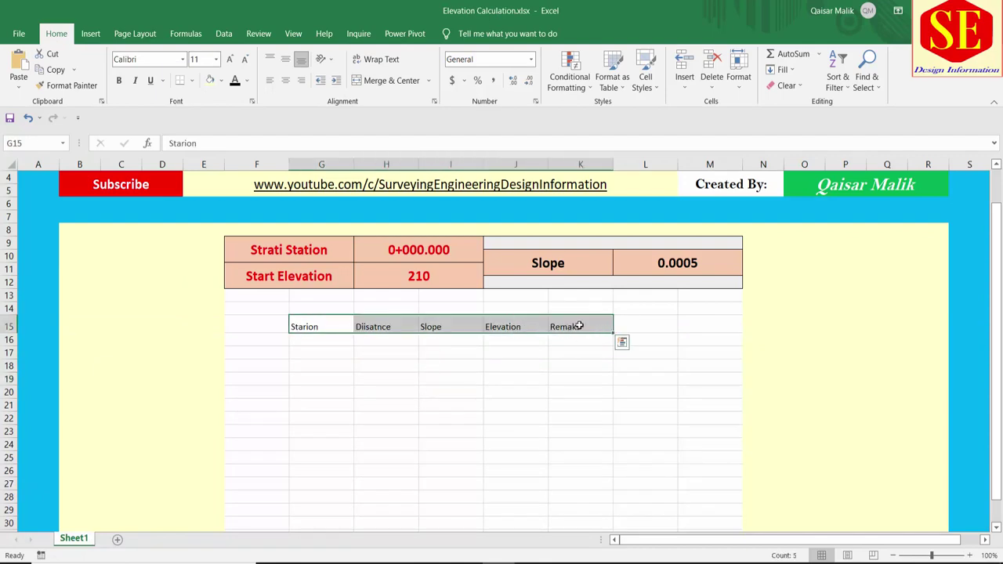
right_click(578, 326)
left_click(631, 502)
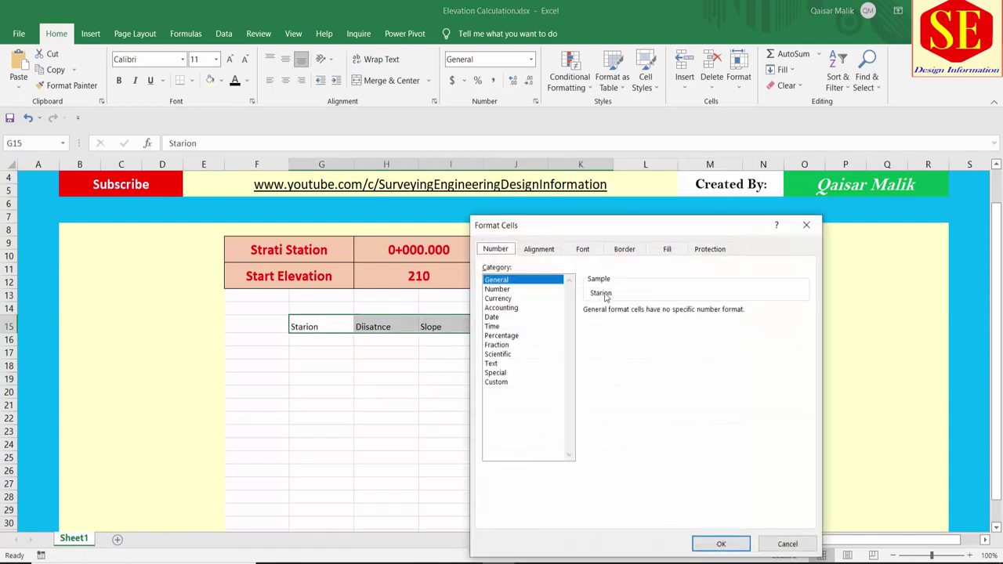
left_click(623, 249)
left_click(671, 290)
left_click(712, 290)
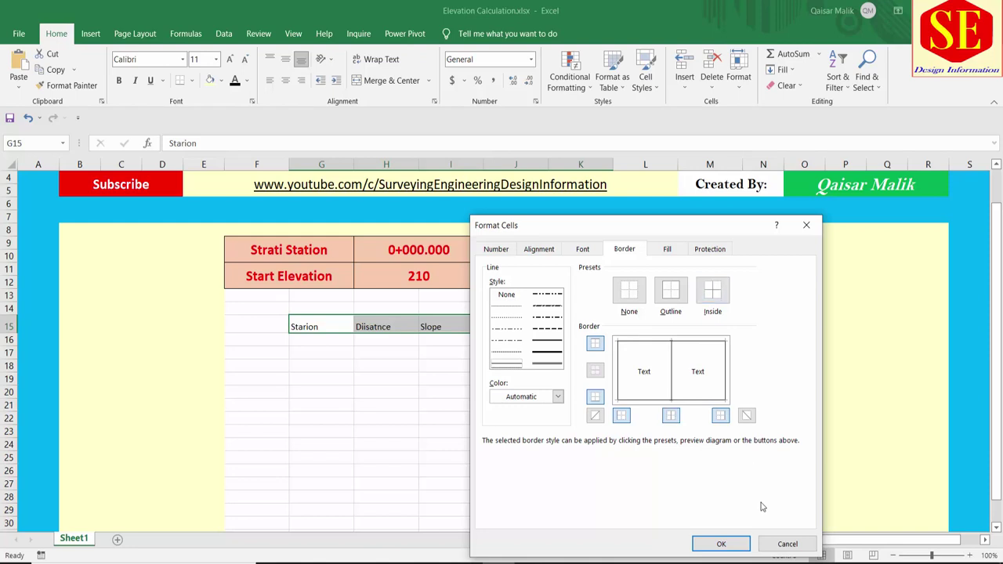
left_click(546, 363)
left_click(702, 295)
left_click(721, 544)
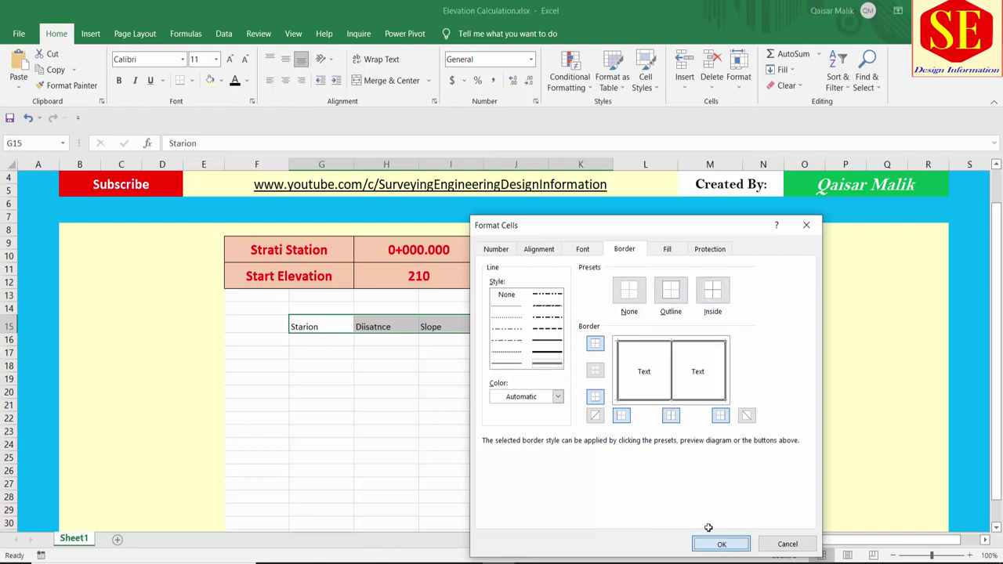
left_click(451, 430)
scroll(499, 363, "down", 1)
- Centre the five headings vertically in their row
left_click_drag(325, 288, 572, 286)
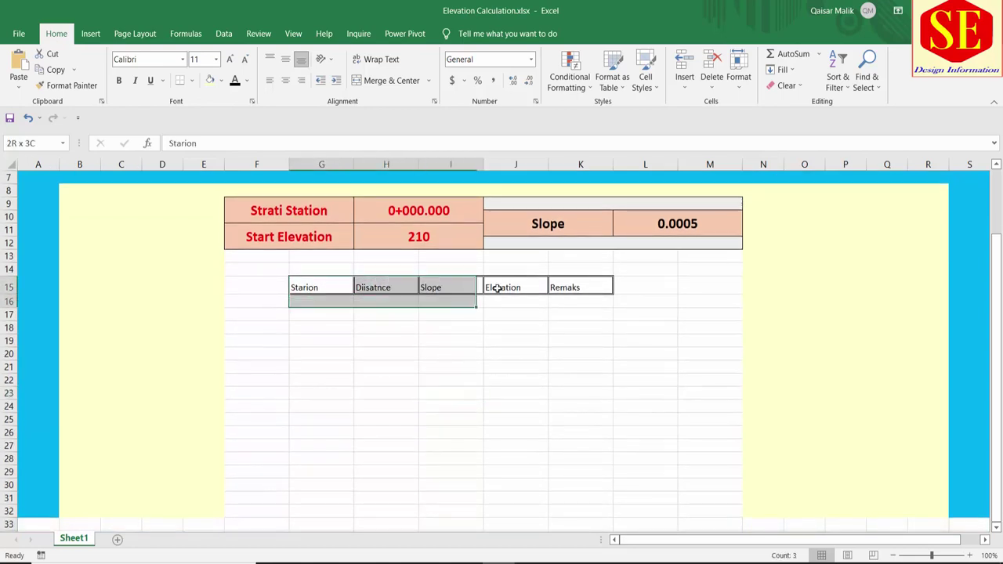
left_click(285, 59)
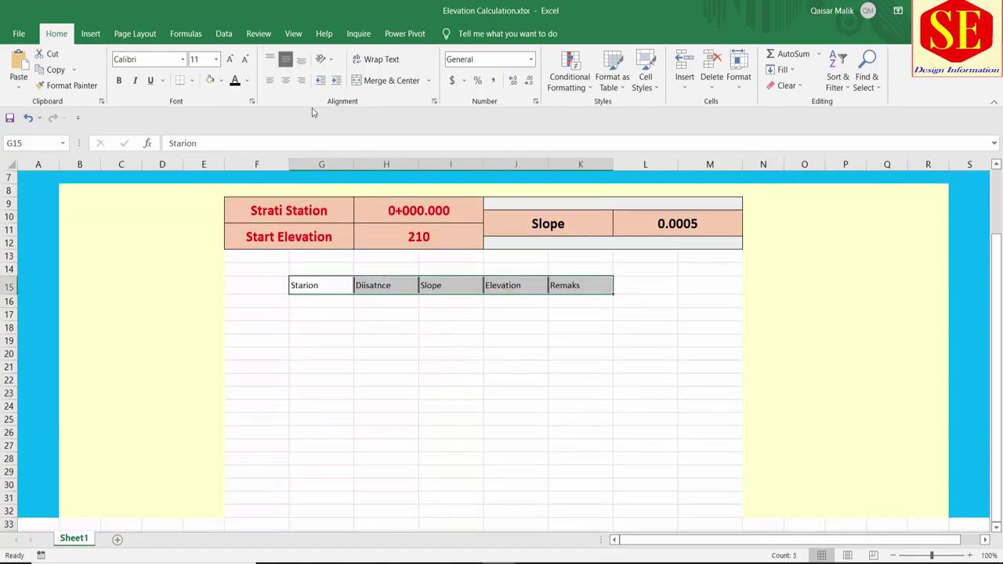
left_click(405, 369)
scroll(527, 293, "up", 1)
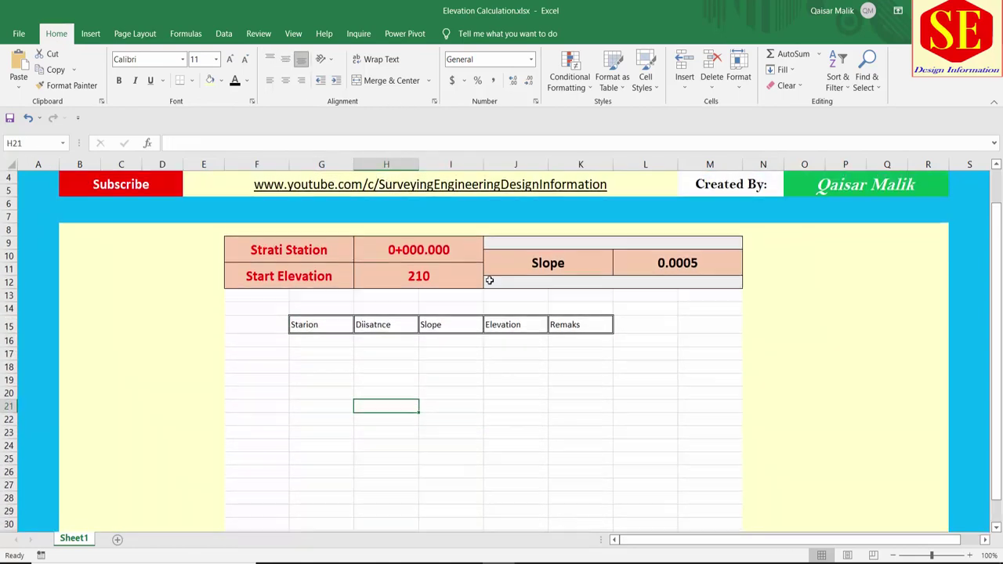
left_click(436, 248)
- Enter stations 0, 10 and 20 and extend the 10 m series to 140
left_click(318, 343)
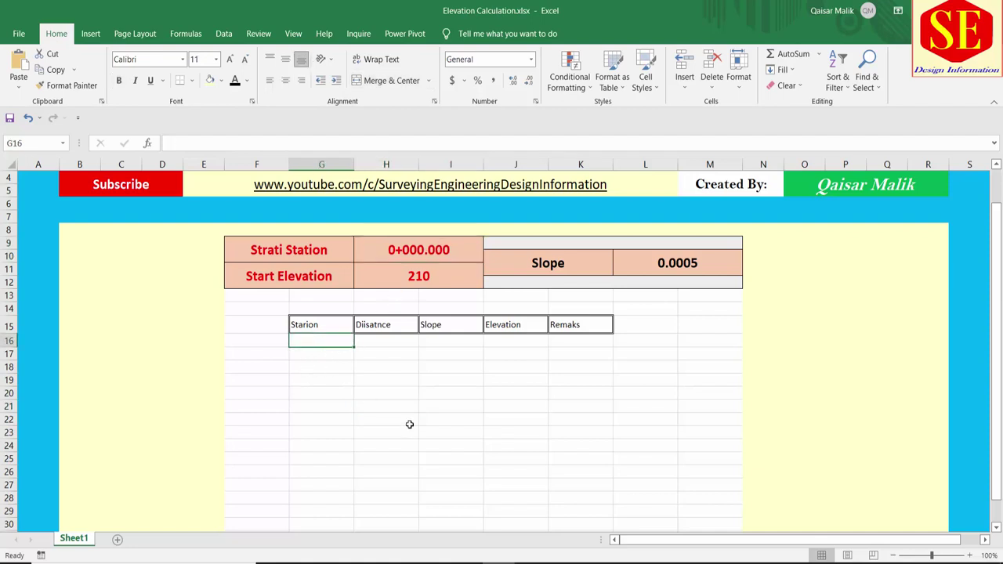
type("0")
key("Return")
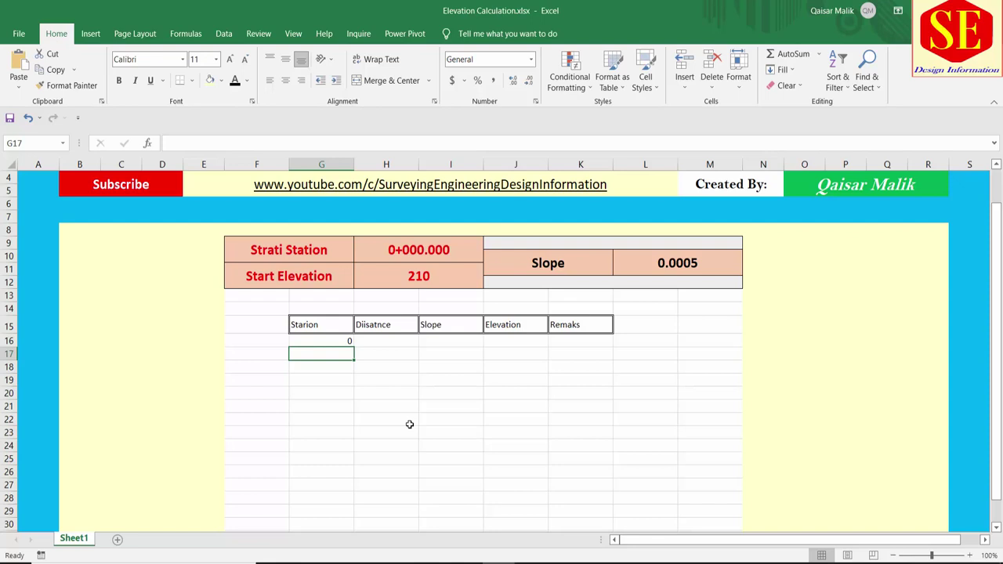
type("10")
key("Return")
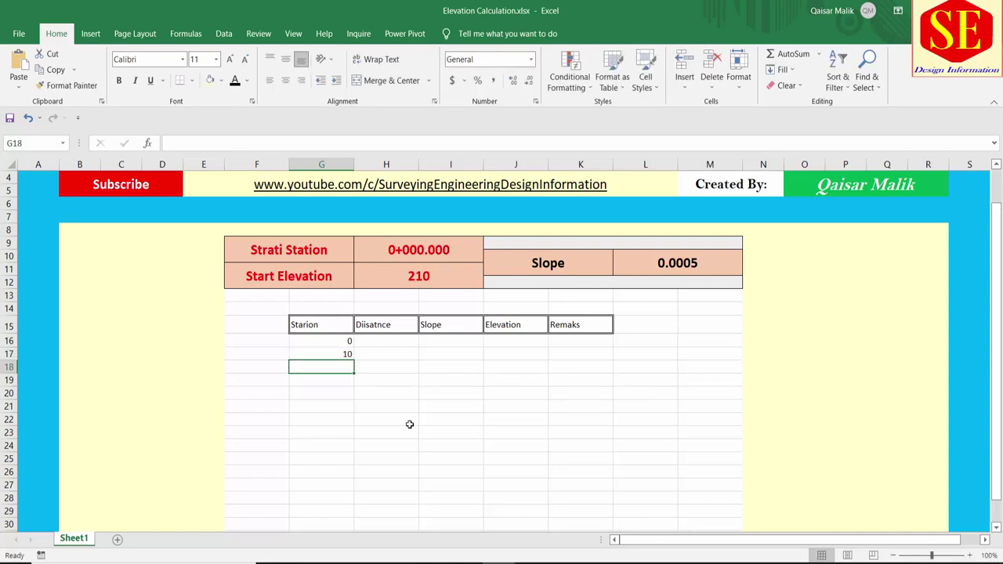
type("20")
key("Return")
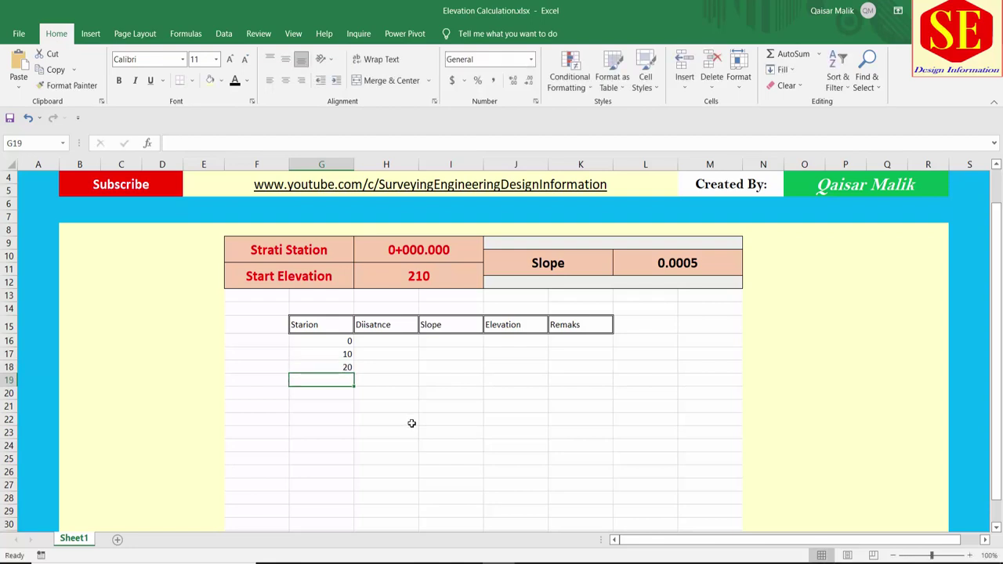
left_click(347, 355)
left_click_drag(347, 355, 345, 524)
left_click_drag(339, 358, 344, 368)
- Change the next stations to 5 and 10 and fill the column in steps of 5
key("shift+Up")
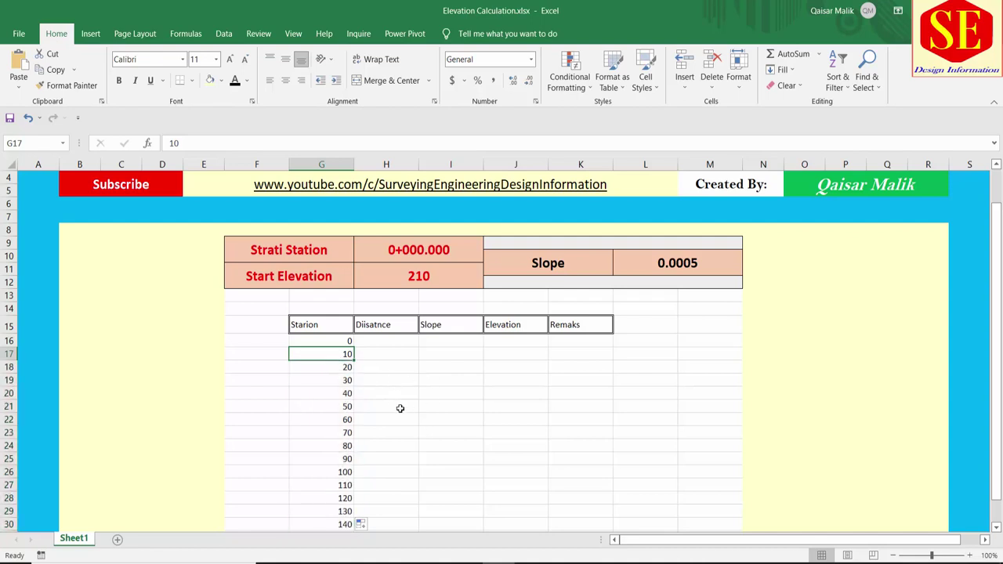
type("5")
key("Return")
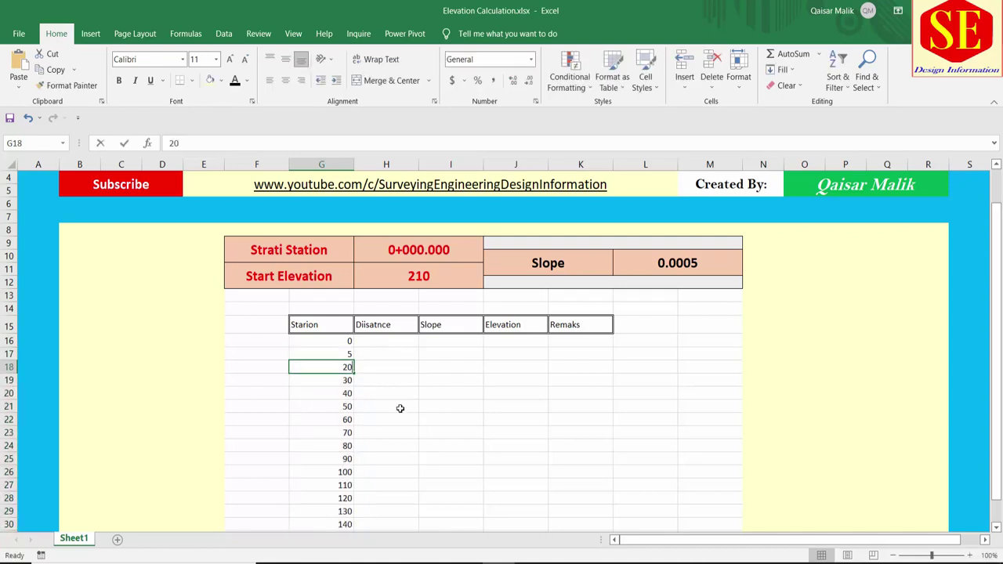
type("10")
key("Return")
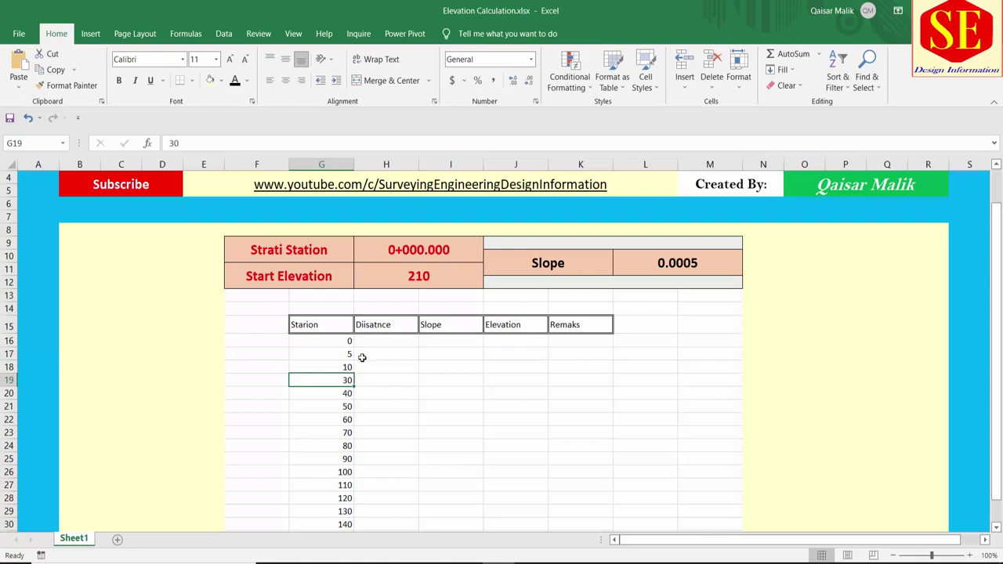
left_click(350, 355)
left_click_drag(349, 355, 356, 366)
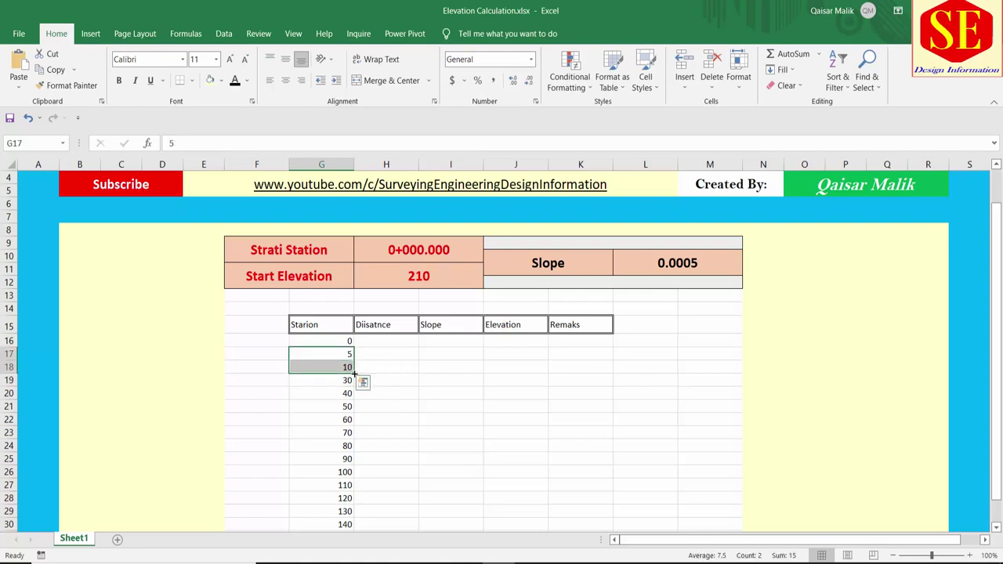
double_click(354, 374)
scroll(441, 384, "down", 1)
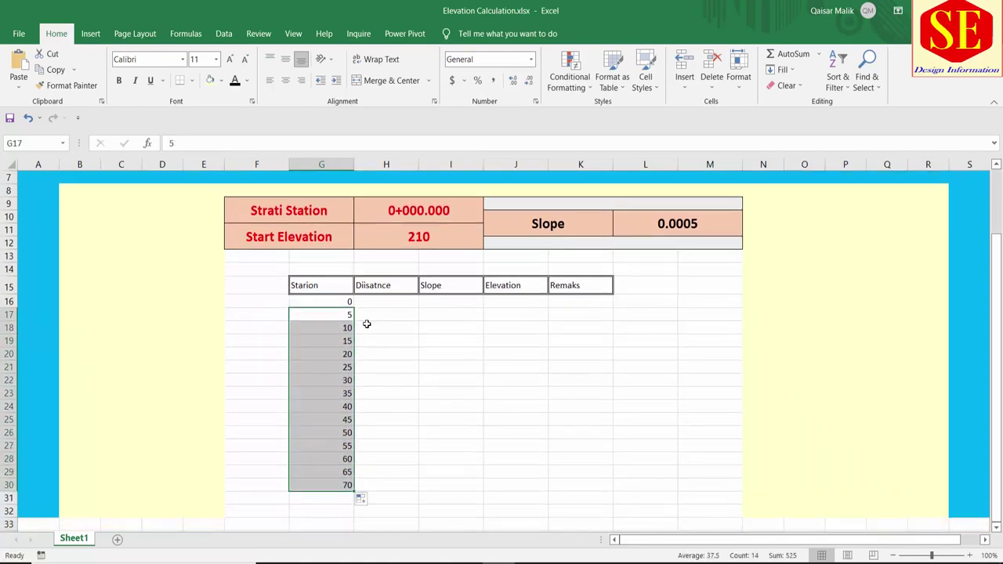
- Overwrite the values after 0 with 25 and 50 and select them as a pattern
left_click(351, 314)
type("25")
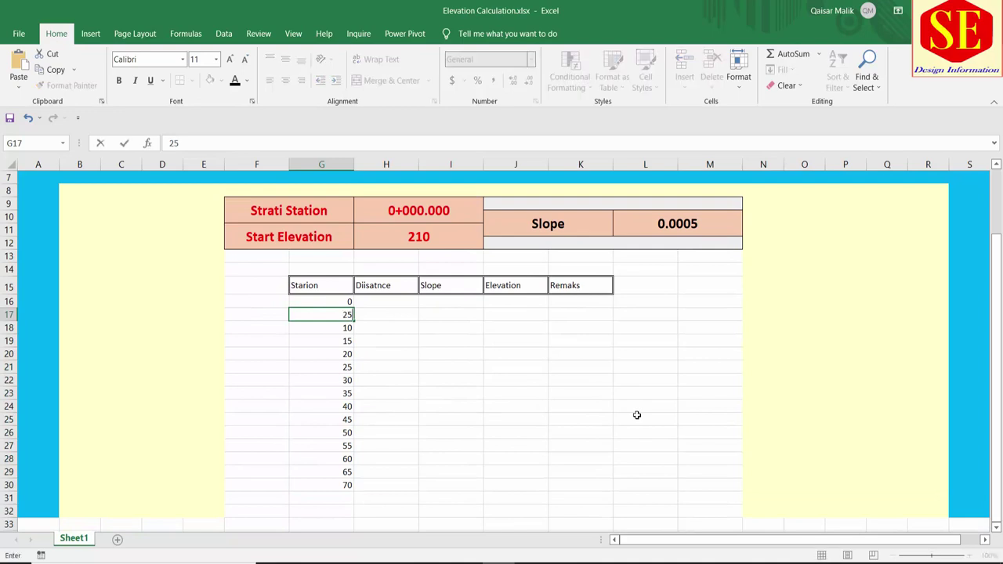
key("Return")
type("50")
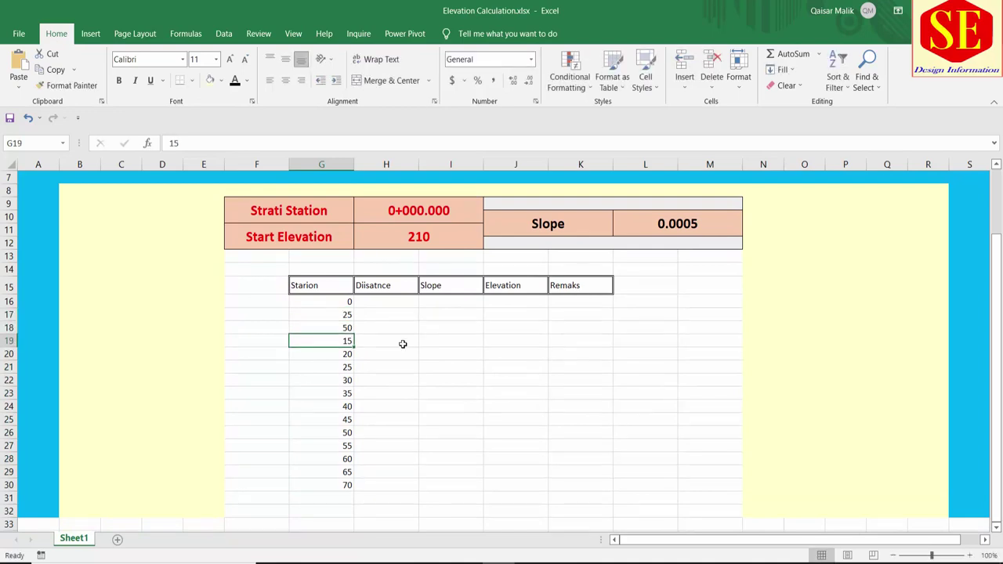
left_click_drag(351, 314, 359, 485)
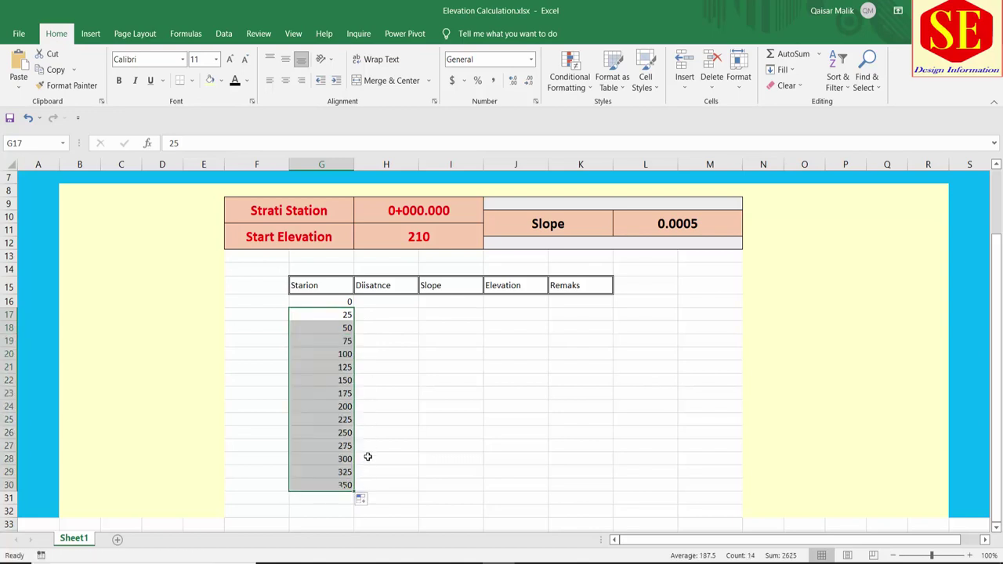
- Restore 5 and 10 and extend the series down to 80 at row 32
left_click(347, 317)
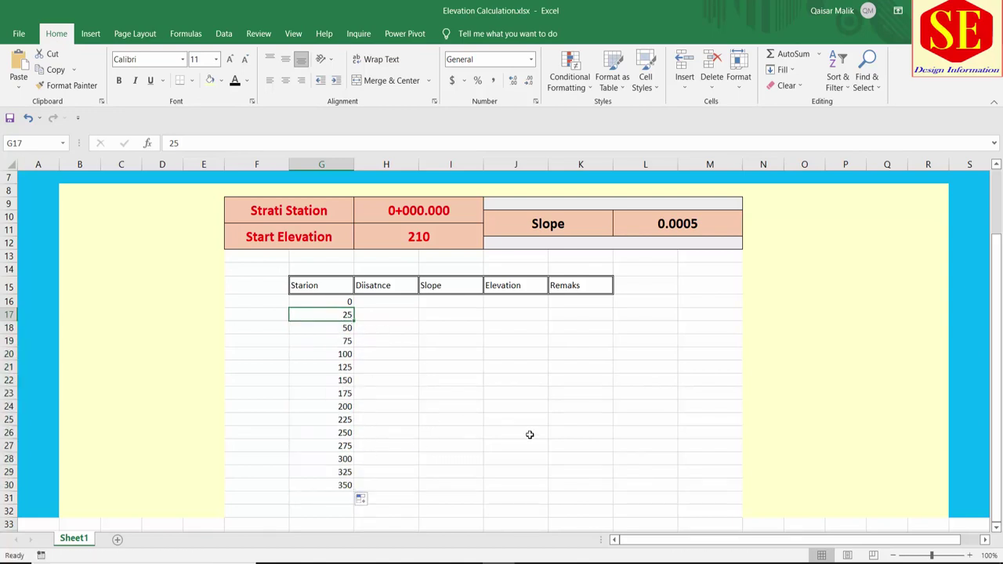
type("5")
key("Return")
type("10")
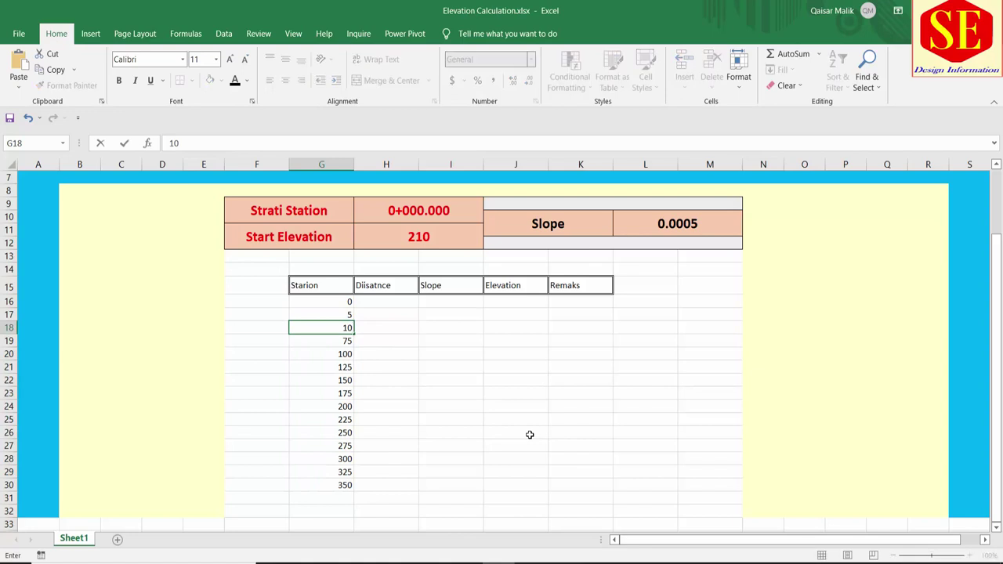
key("Return")
left_click_drag(350, 316, 347, 510)
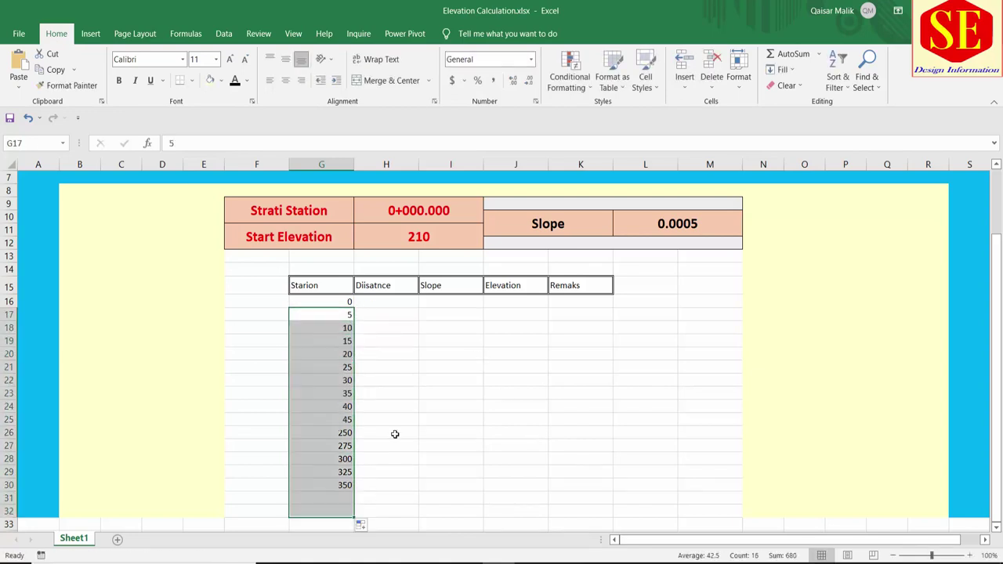
left_click_drag(346, 303, 336, 510)
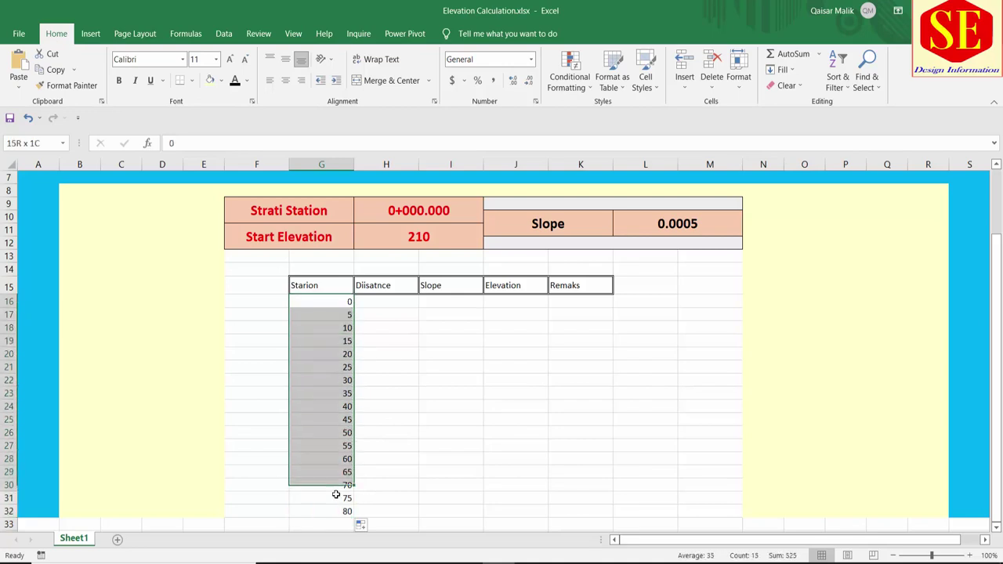
- Apply a custom 0+000.00 chainage number format to the station values
right_click(333, 410)
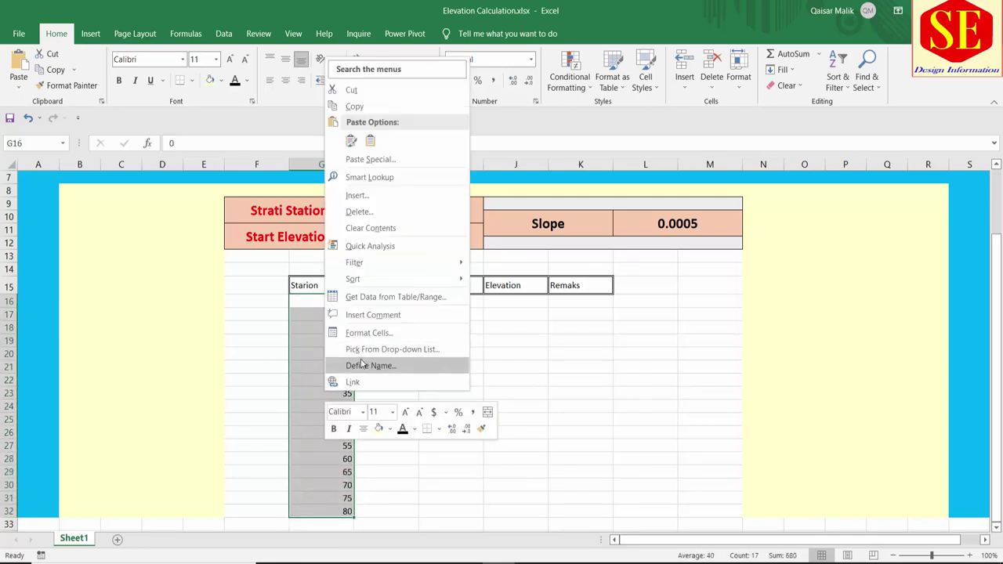
left_click(375, 332)
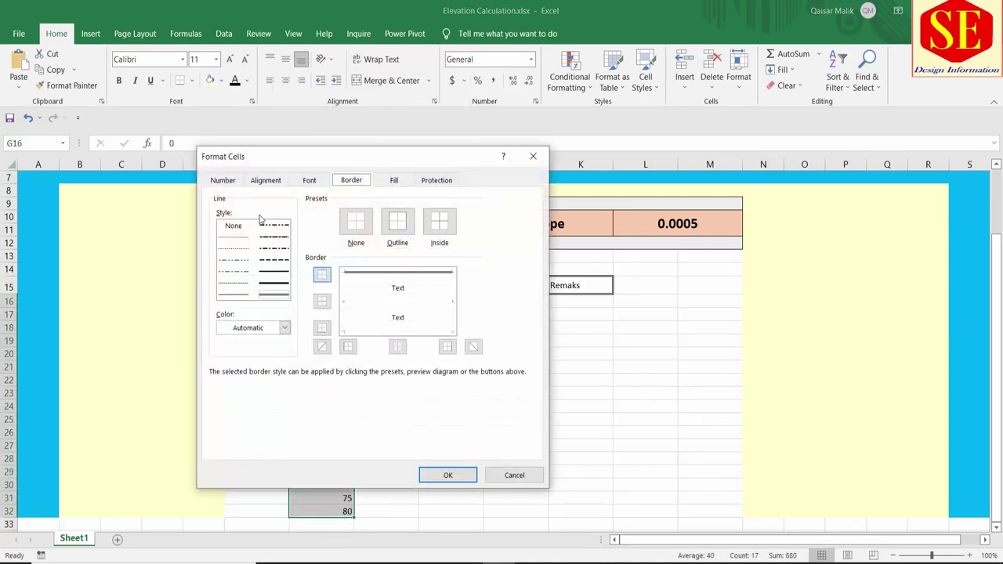
left_click(223, 181)
left_click(224, 313)
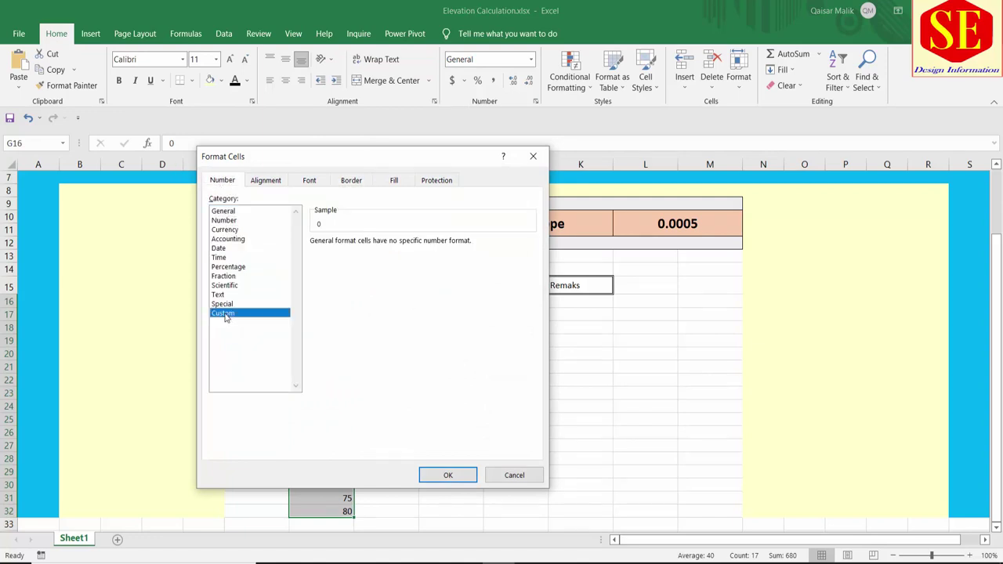
left_click(343, 252)
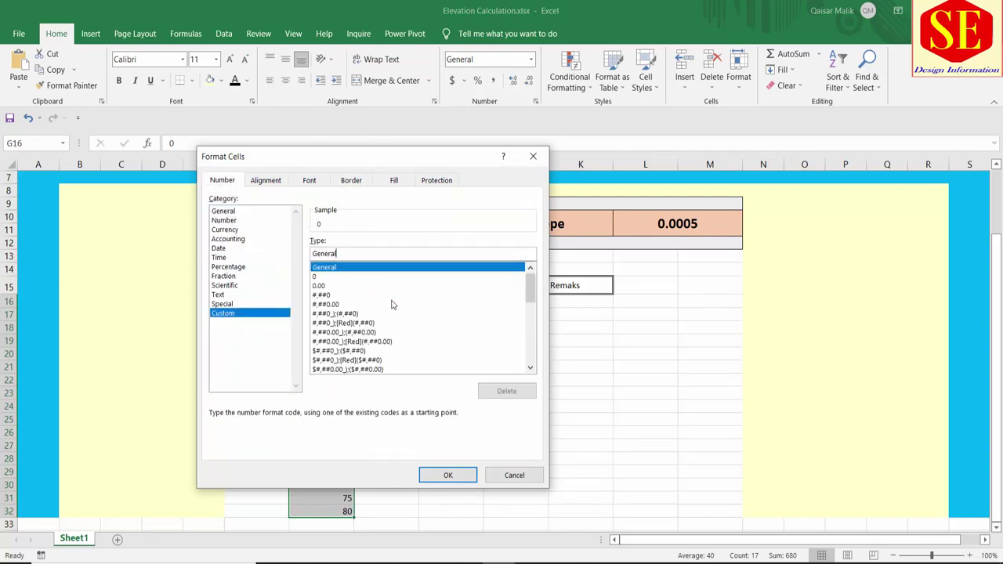
key("BackSpace")
key("BackSpace")
key("BackSpace")
key("BackSpace")
key("BackSpace")
key("BackSpace")
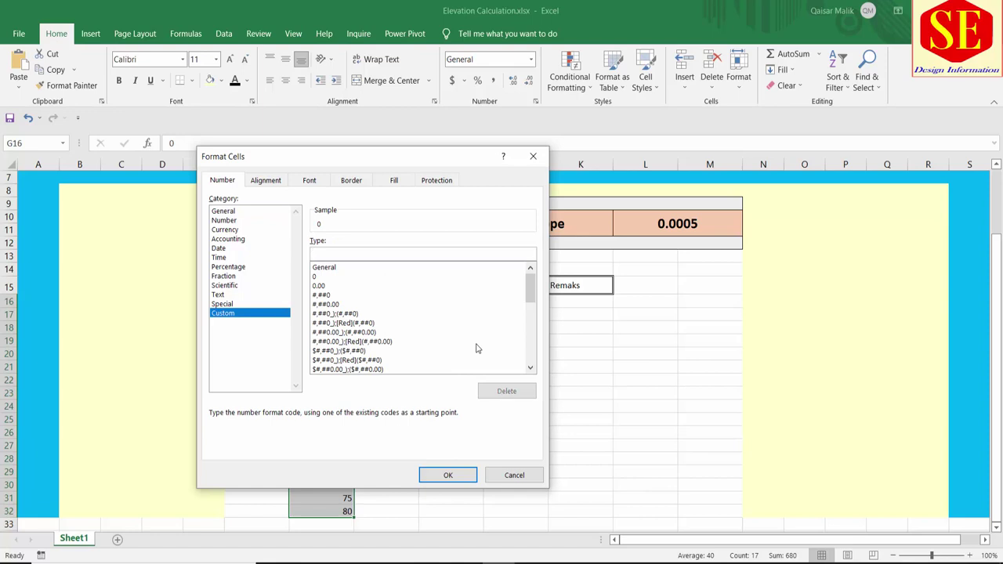
type("0+000.00")
left_click(447, 475)
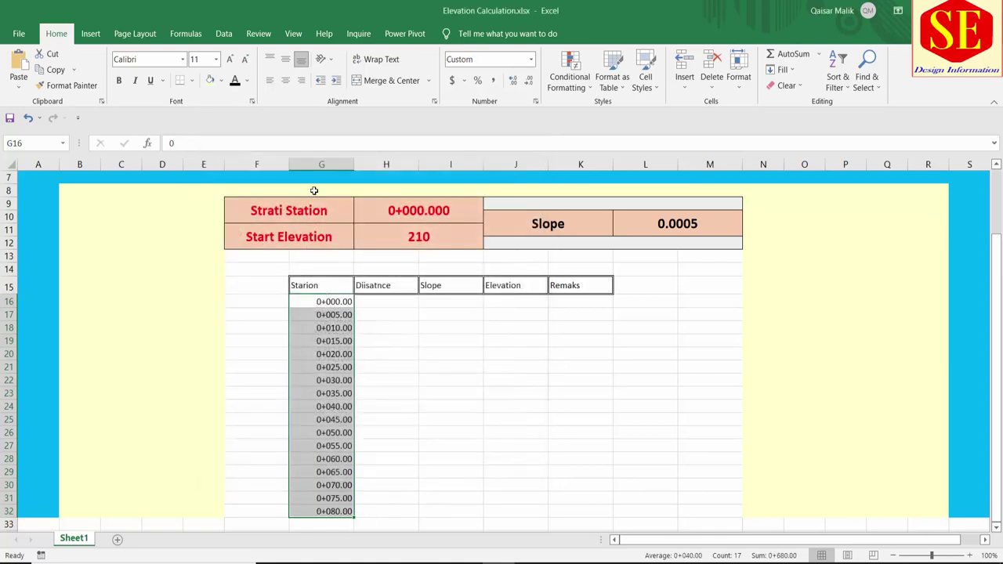
- Revise the station number format to 00+000.00
right_click(311, 392)
left_click(337, 334)
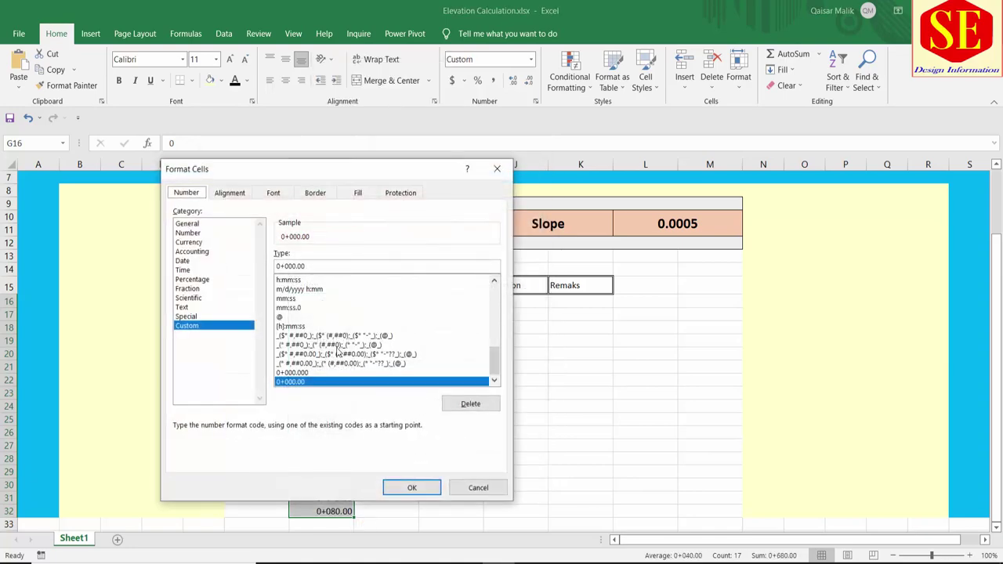
left_click(285, 266)
key("BackSpace")
type("0")
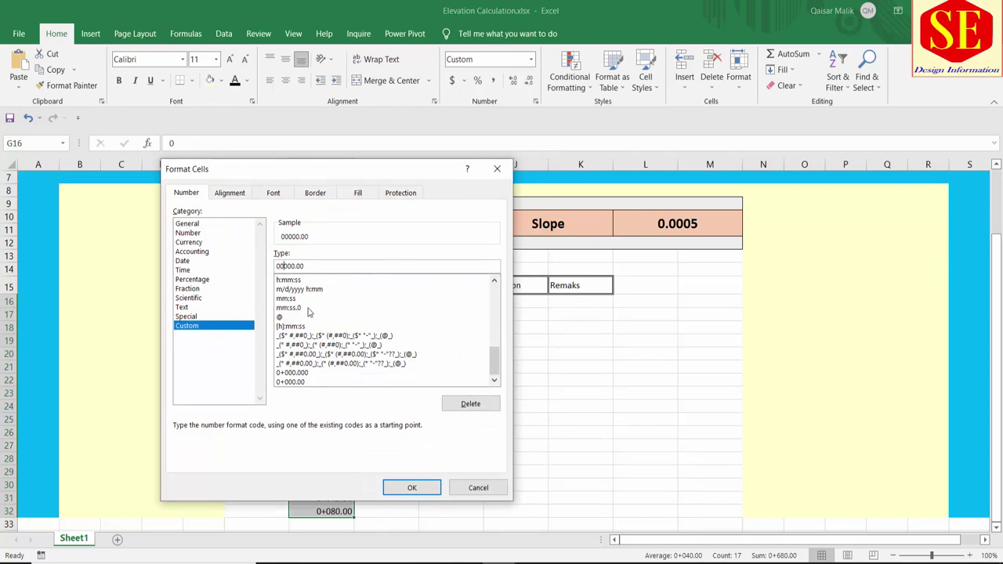
type("+")
left_click(435, 488)
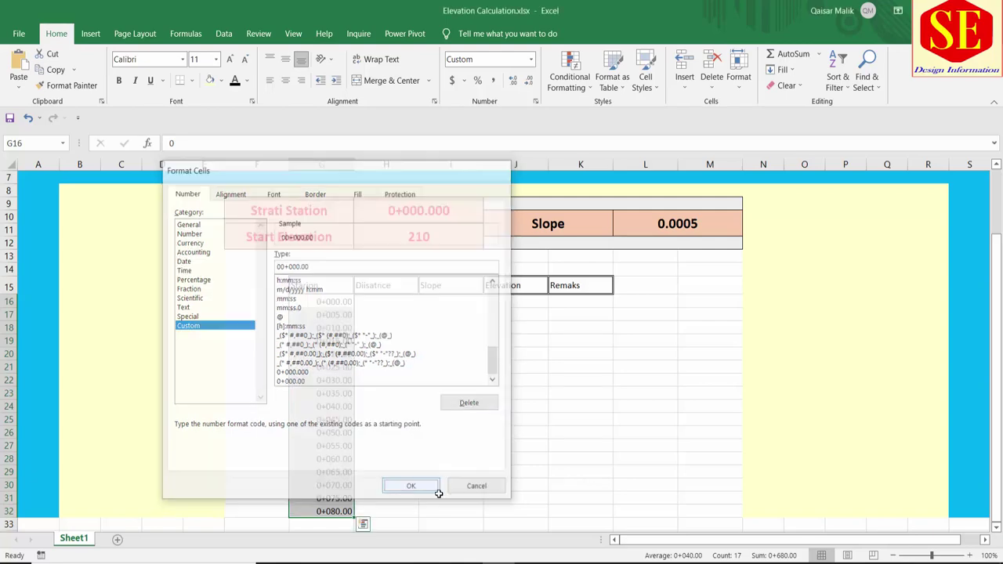
- Change the format to 0+000 and centre the stations horizontally and vertically
right_click(317, 357)
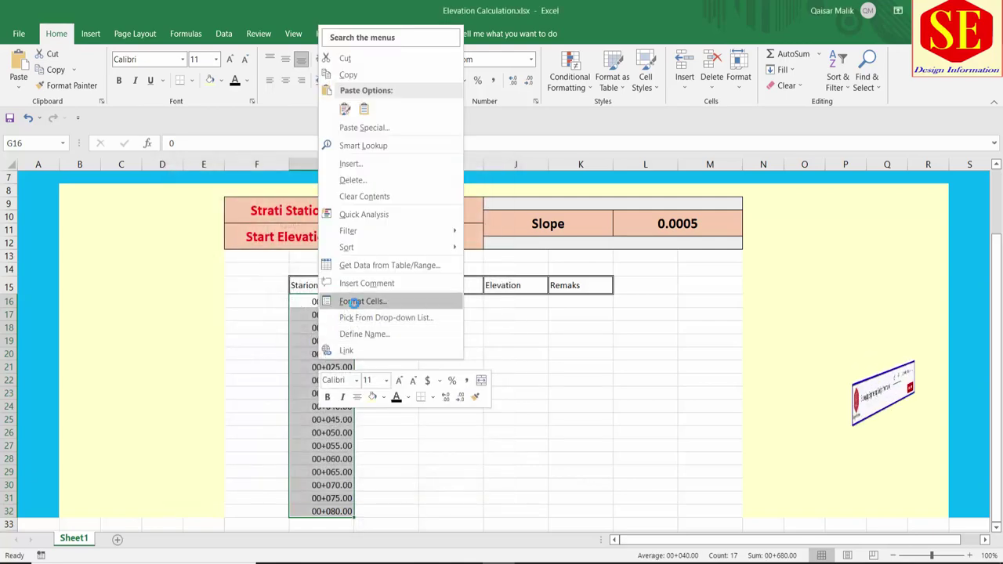
left_click(354, 298)
left_click_drag(341, 229, 293, 229)
type("0+000")
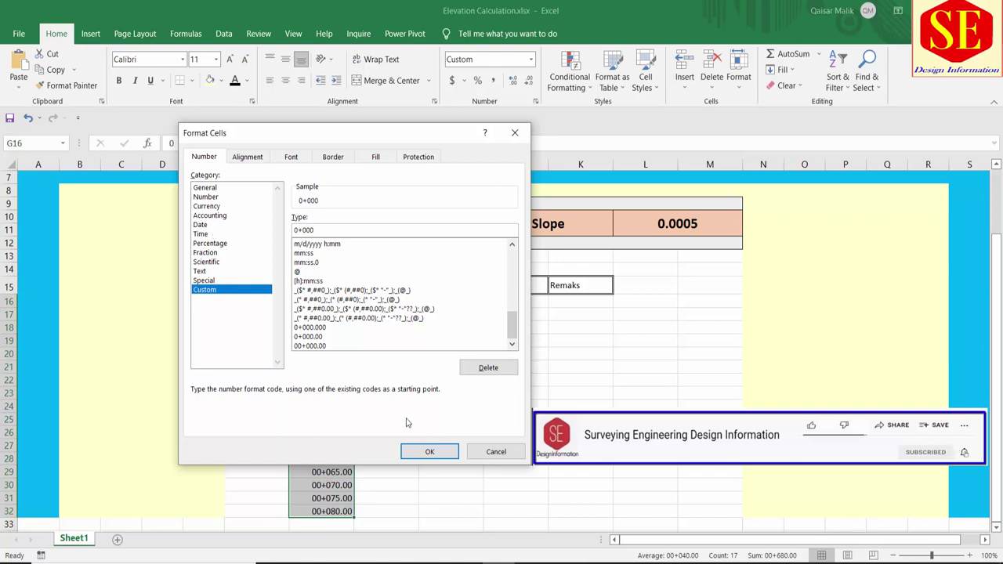
left_click(428, 451)
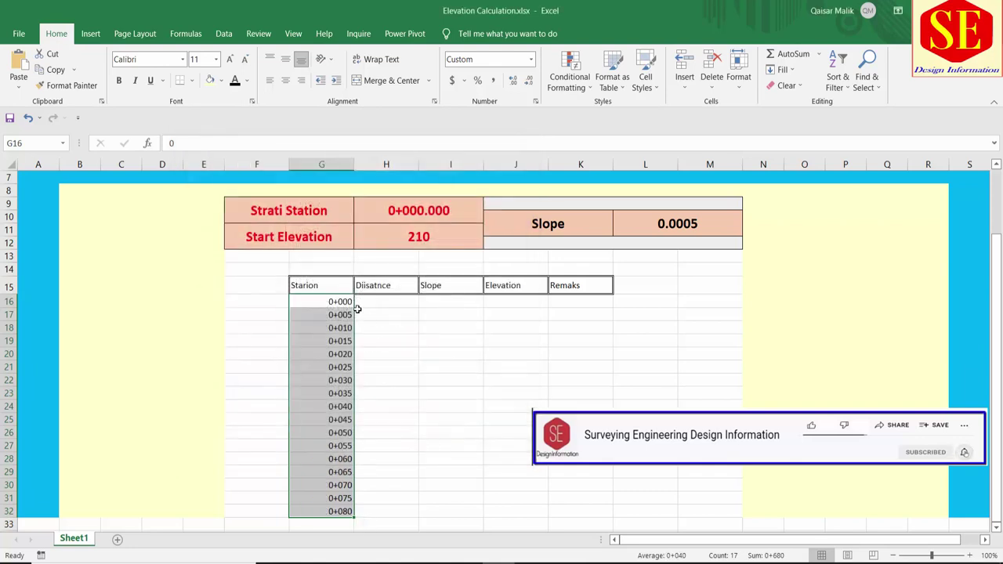
left_click(285, 80)
left_click(285, 58)
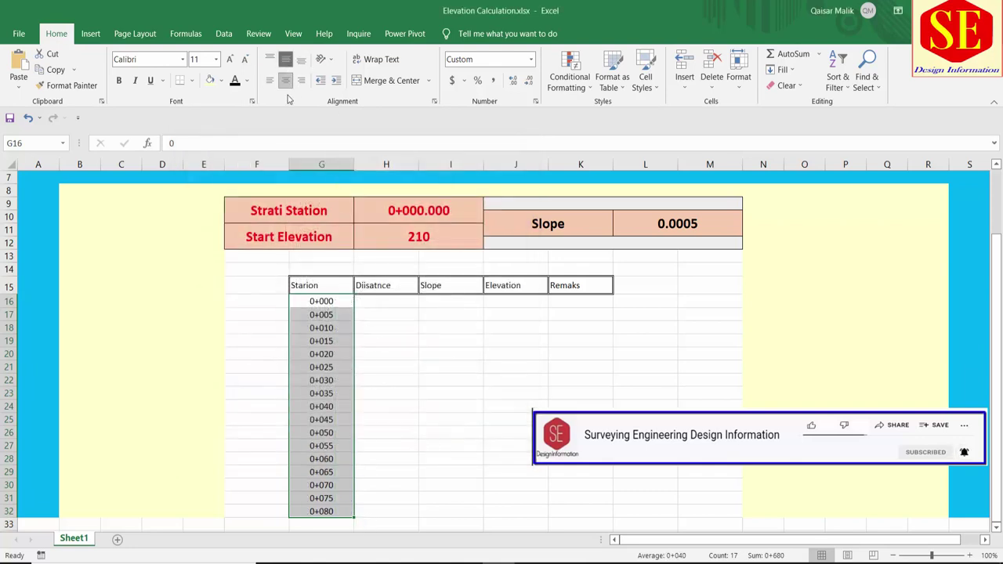
left_click(394, 302)
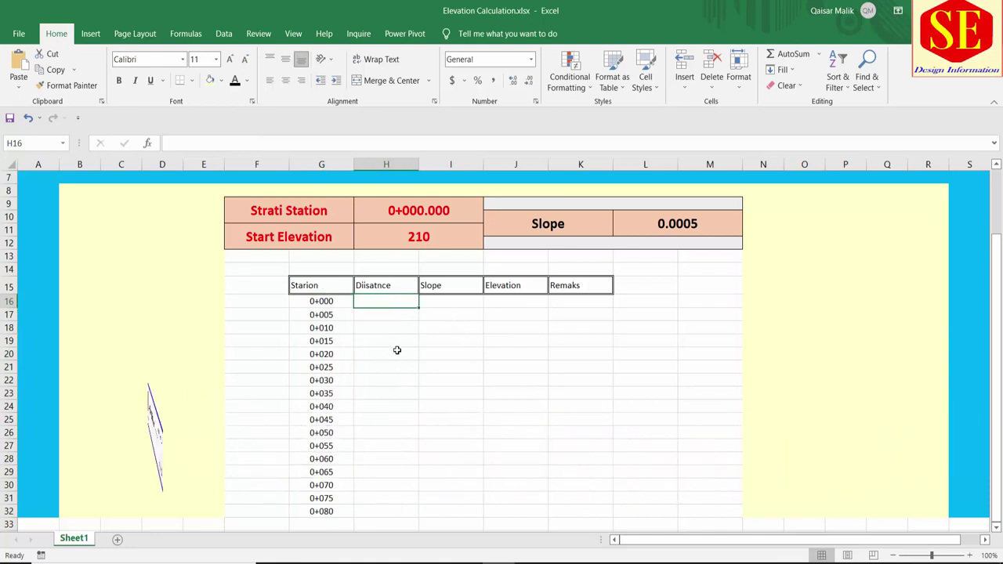
- Enter 0 as the first distance in H16 and =G17-G16 in H17
type("0")
key("Return")
type("=")
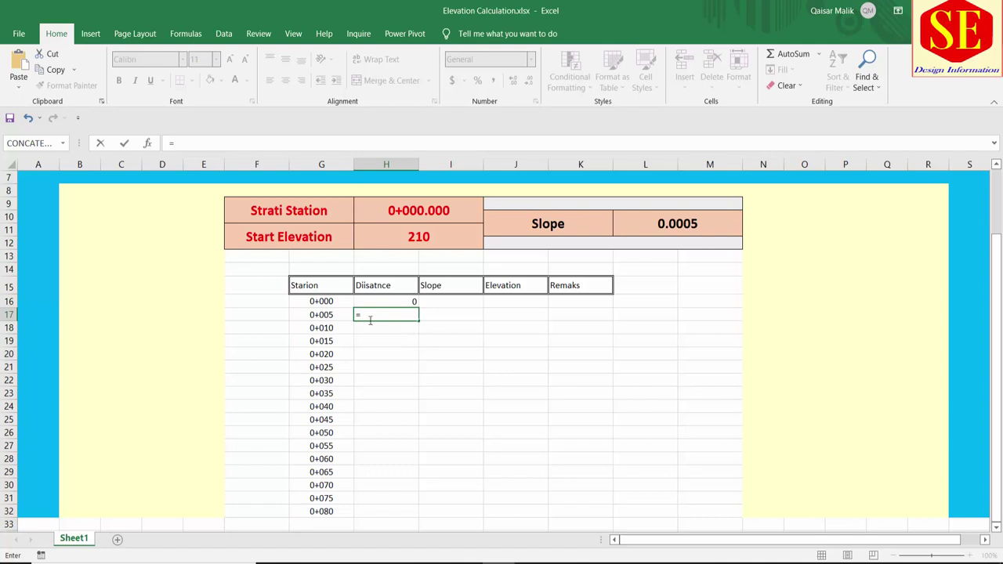
left_click(325, 313)
type("-")
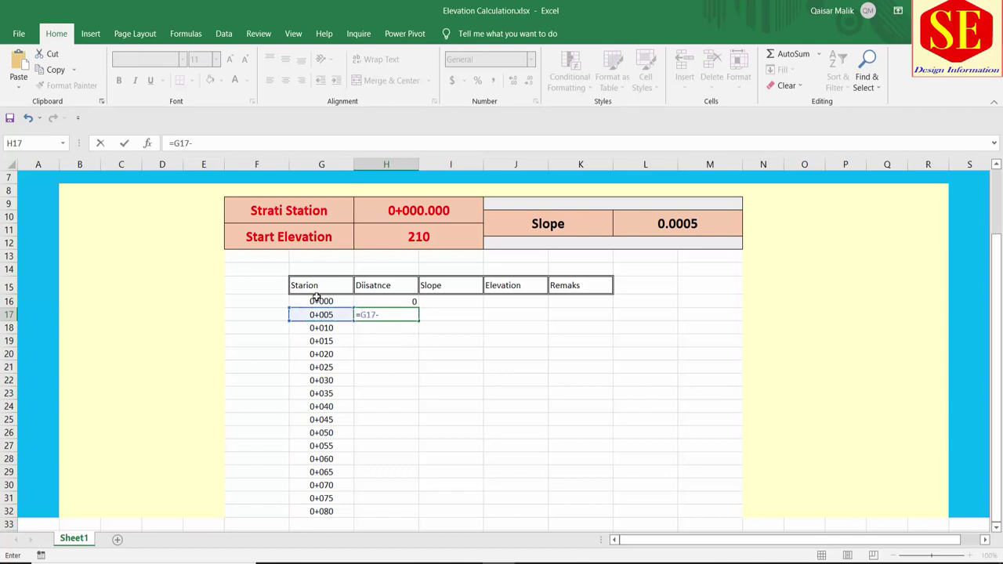
left_click(324, 302)
key("Return")
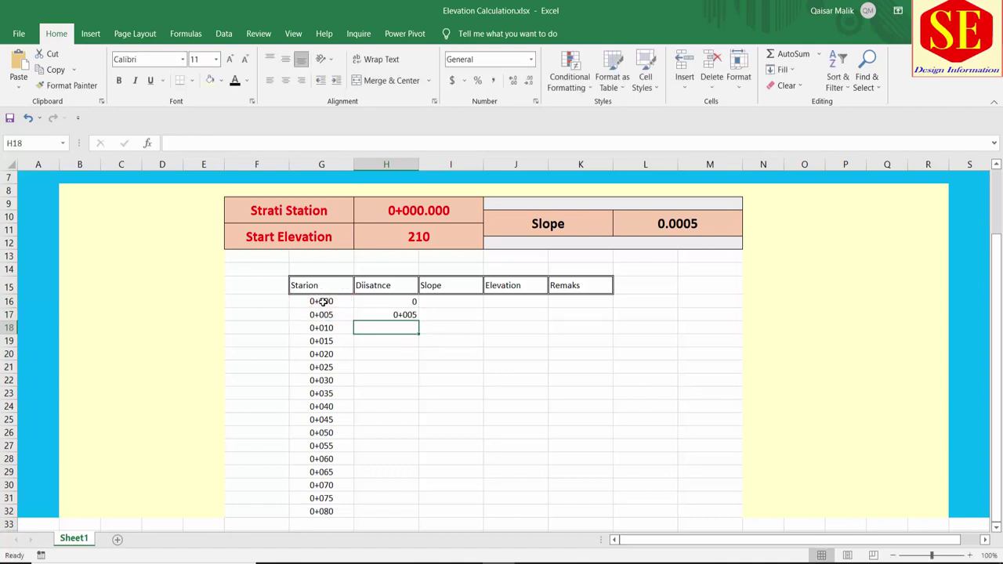
- Enter =G18-G17 in H18 so the next distance also shows the 5 m gap
type("=")
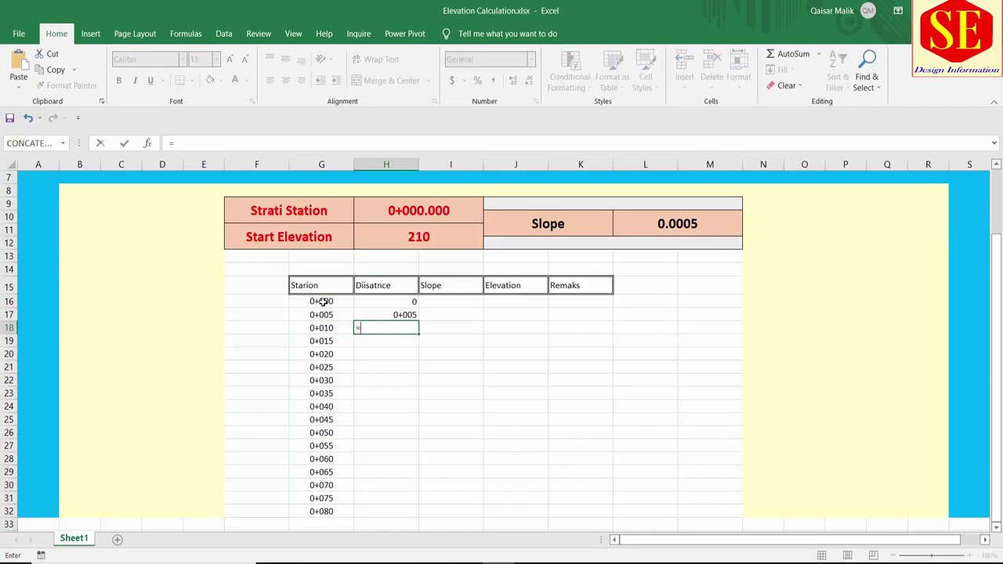
left_click(328, 327)
type("-")
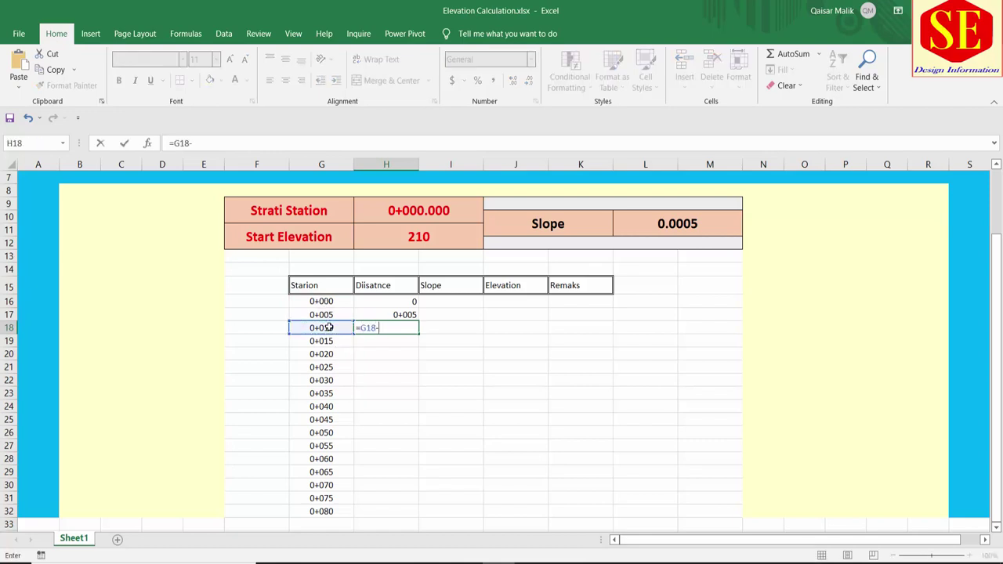
left_click(320, 315)
key("Return")
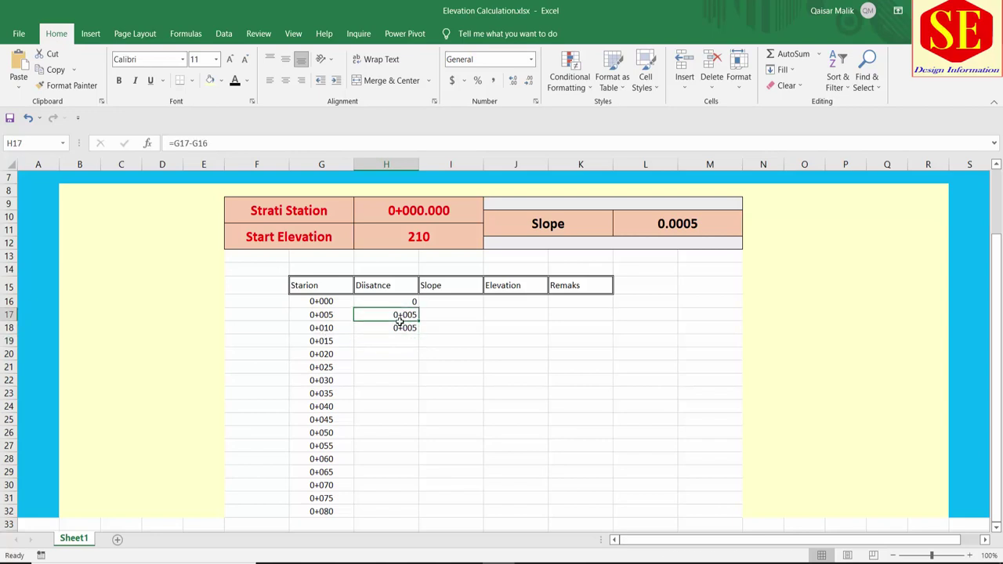
- Format the Distance cells H17:H32 as Number with 3 decimals and centre them
left_click_drag(403, 315, 398, 508)
right_click(399, 508)
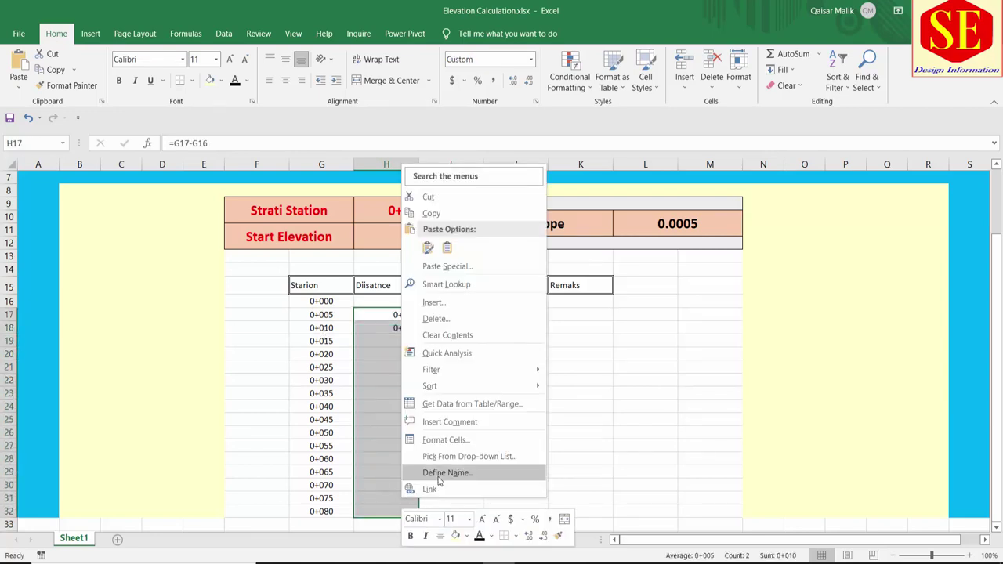
left_click(445, 439)
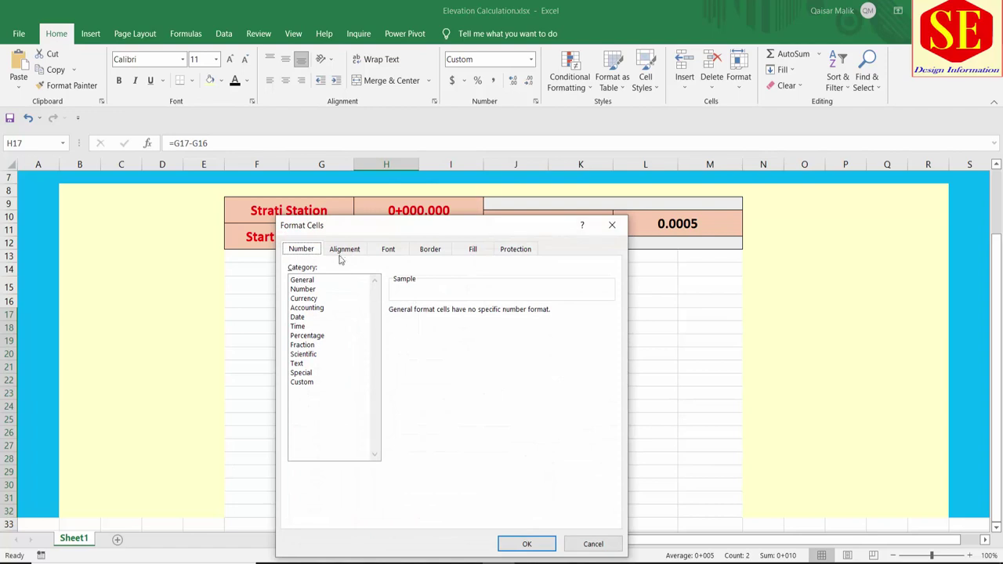
left_click(310, 290)
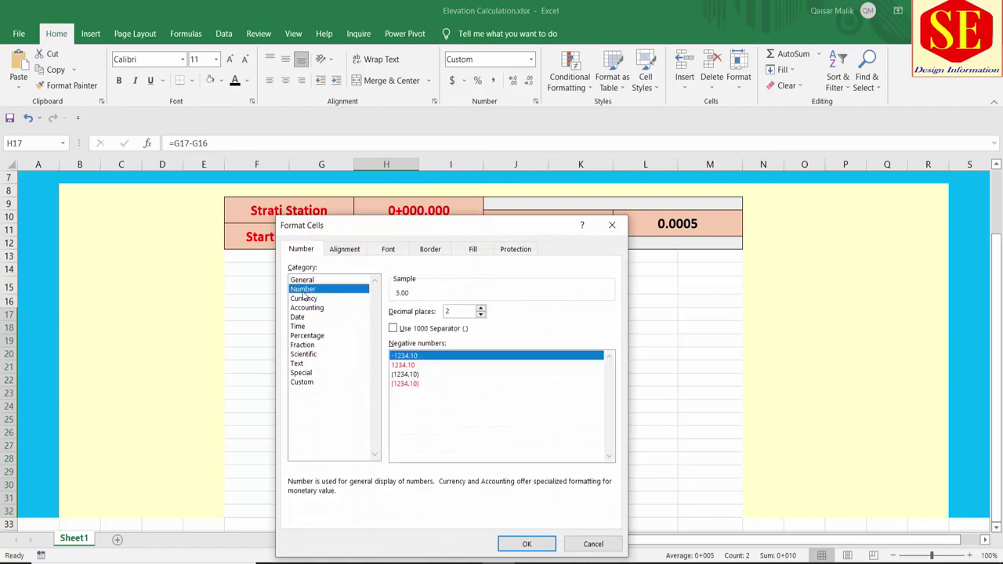
left_click(480, 309)
left_click(524, 544)
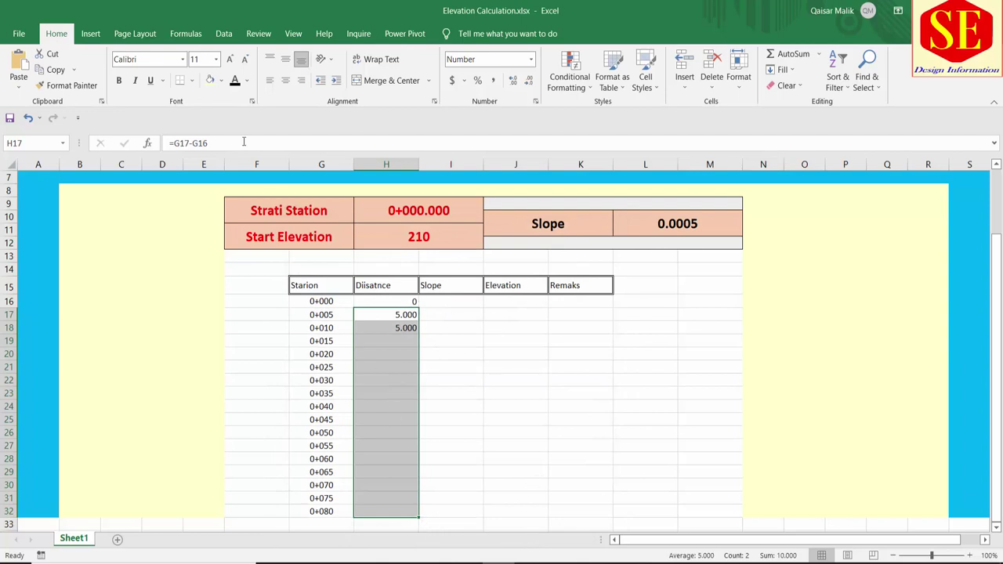
left_click(285, 79)
left_click(503, 365)
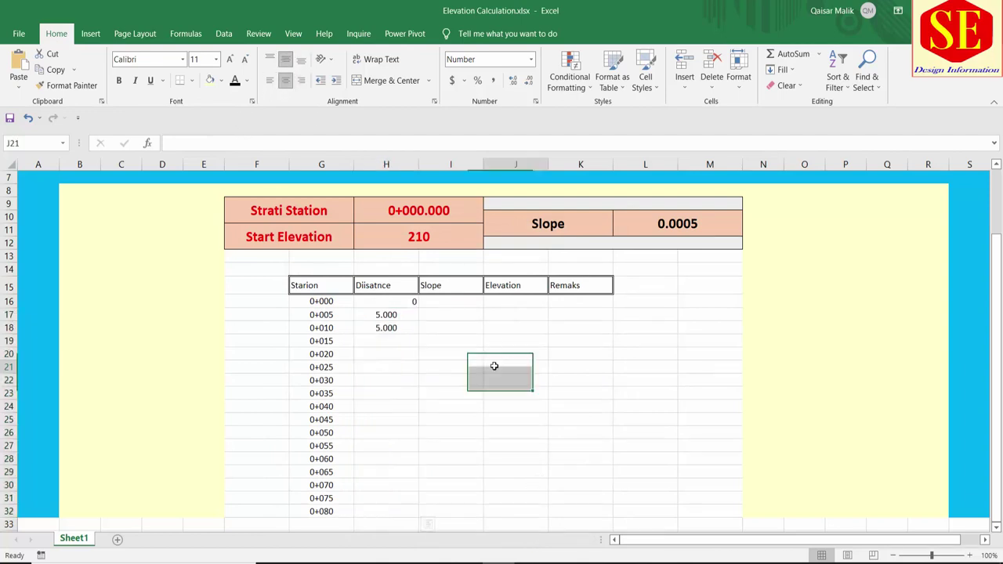
- Fill the H18 distance formula down to H32 and verify the copied references
left_click(387, 327)
left_click_drag(417, 333, 419, 505)
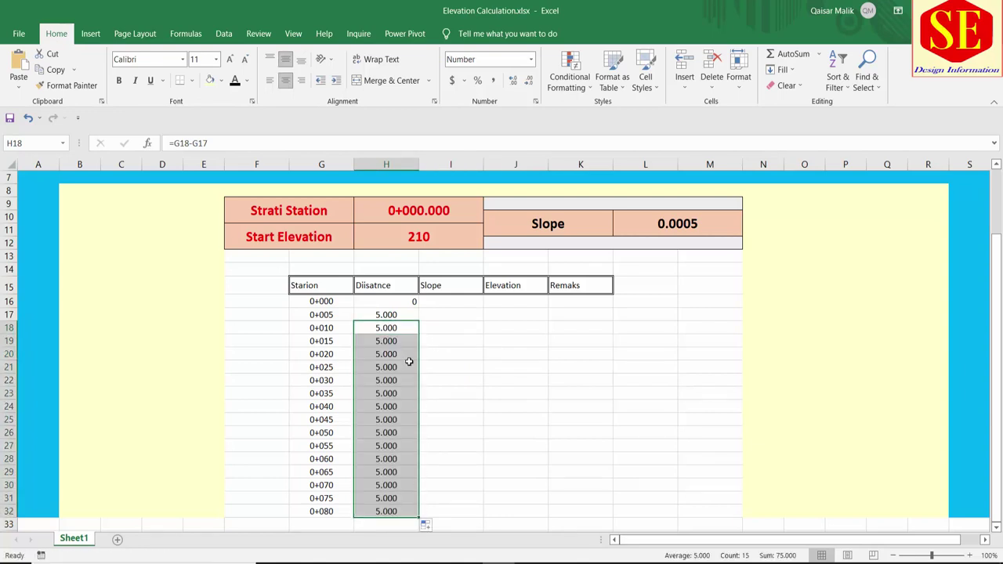
left_click(384, 343)
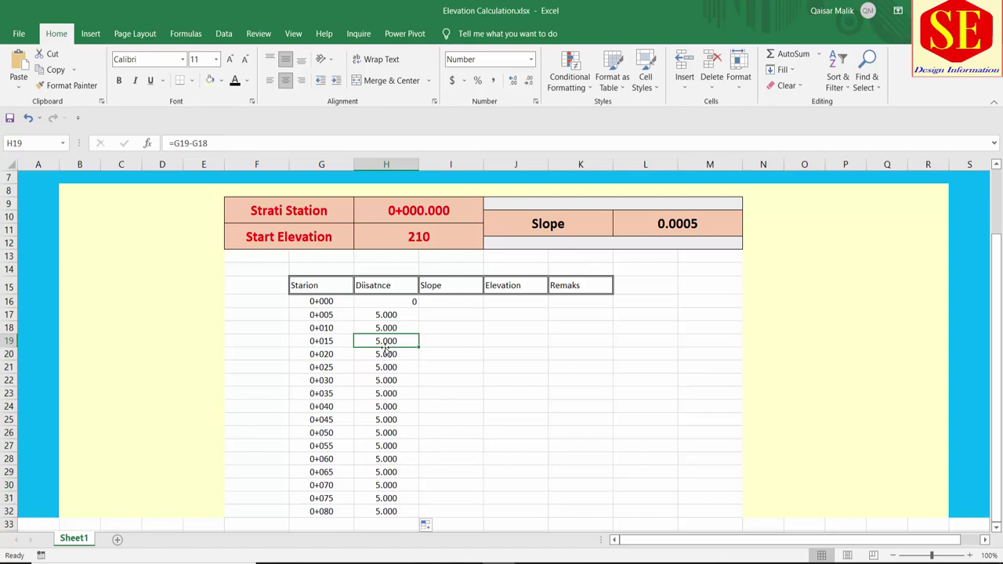
double_click(384, 342)
key("Escape")
key("Down")
key("ctrl+Down")
- Centre the five header labels in G15:K15
left_click(465, 285)
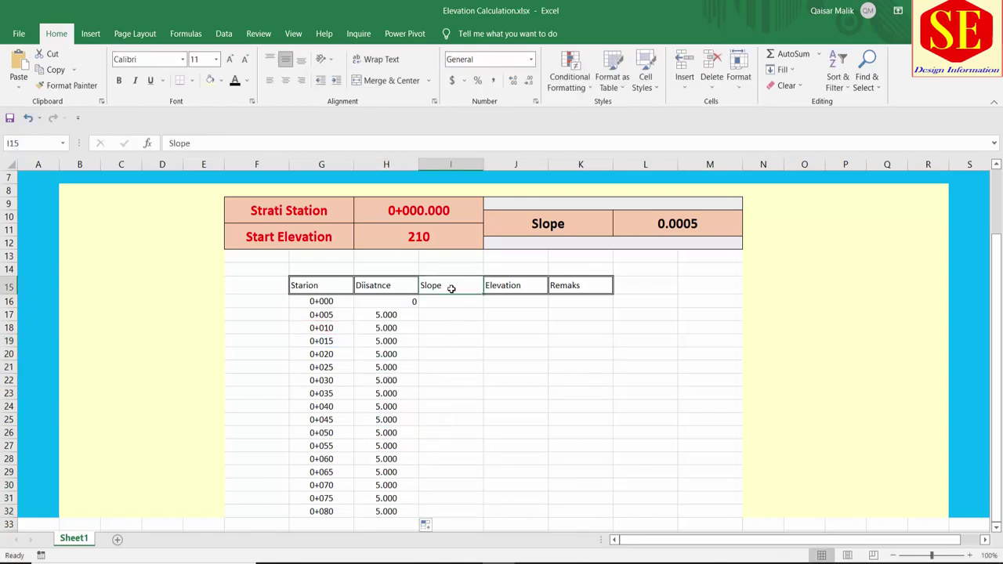
left_click_drag(313, 282, 566, 283)
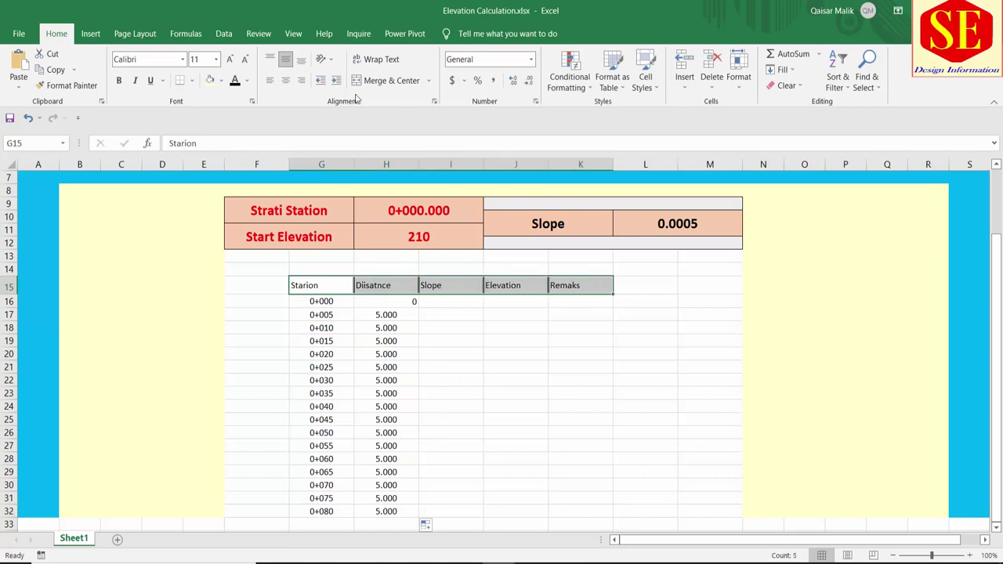
left_click(285, 80)
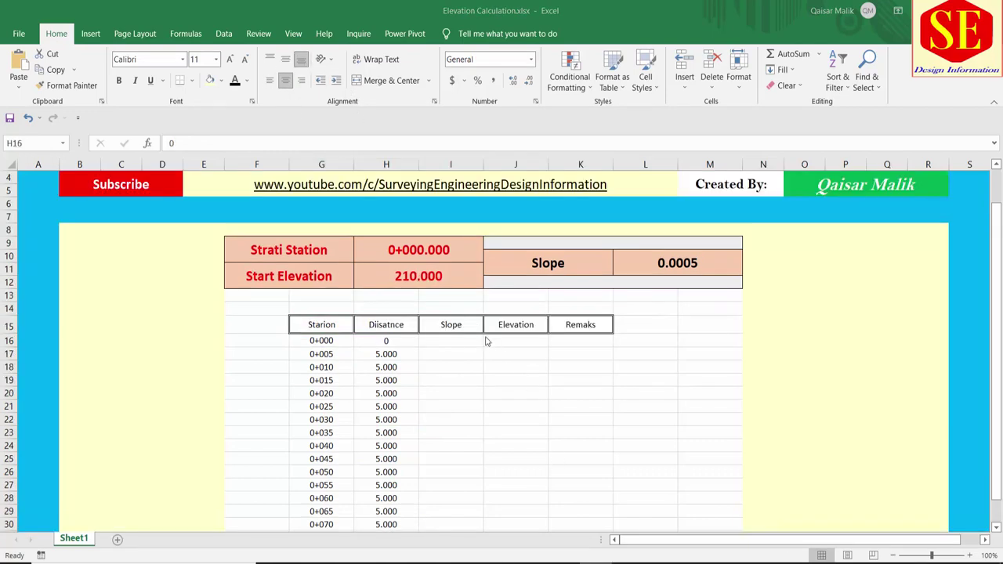
- Enter a slope of 0.0005 in I16 and fill it down to I32
left_click(443, 342)
key("Return")
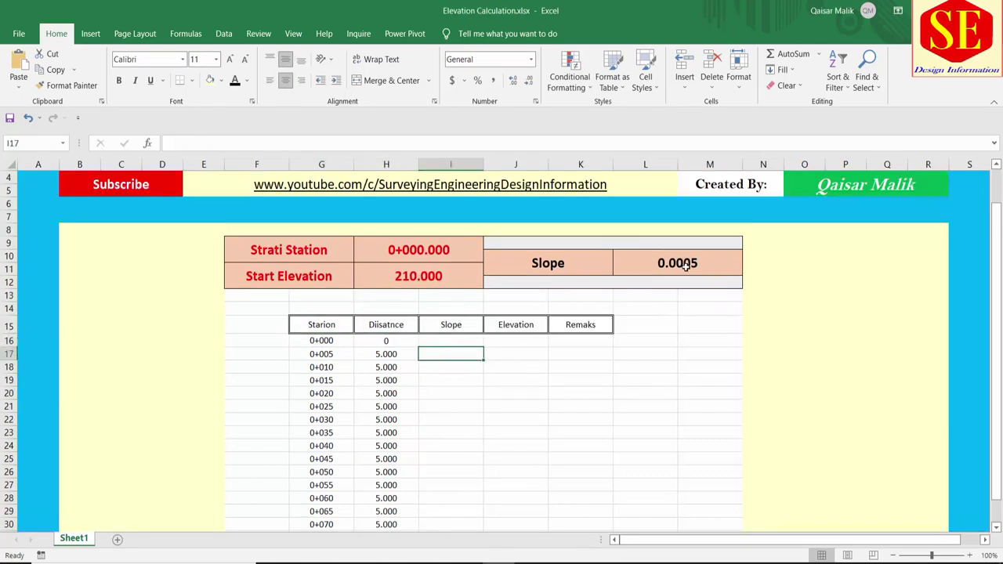
left_click(684, 266)
left_click(475, 340)
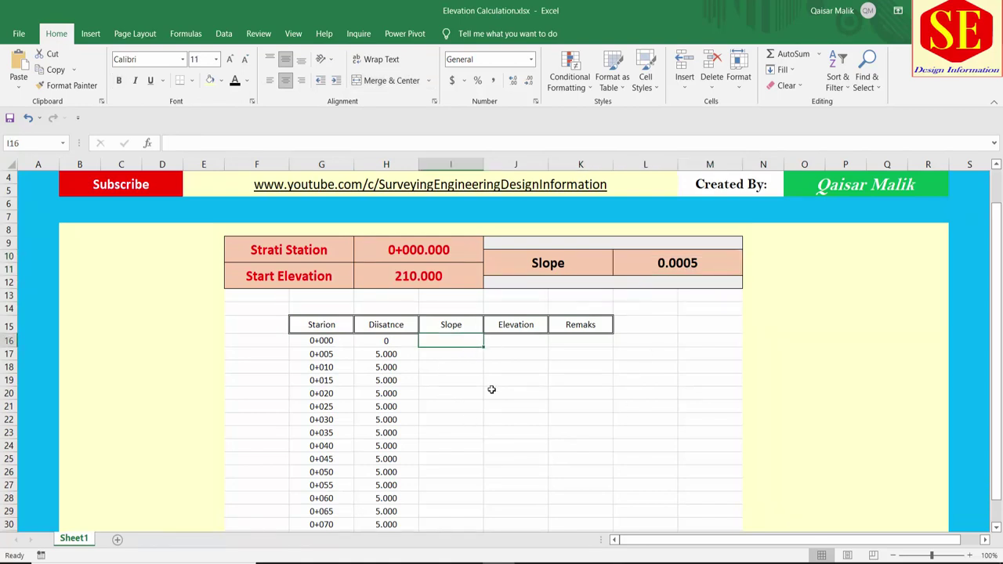
type("0.0005")
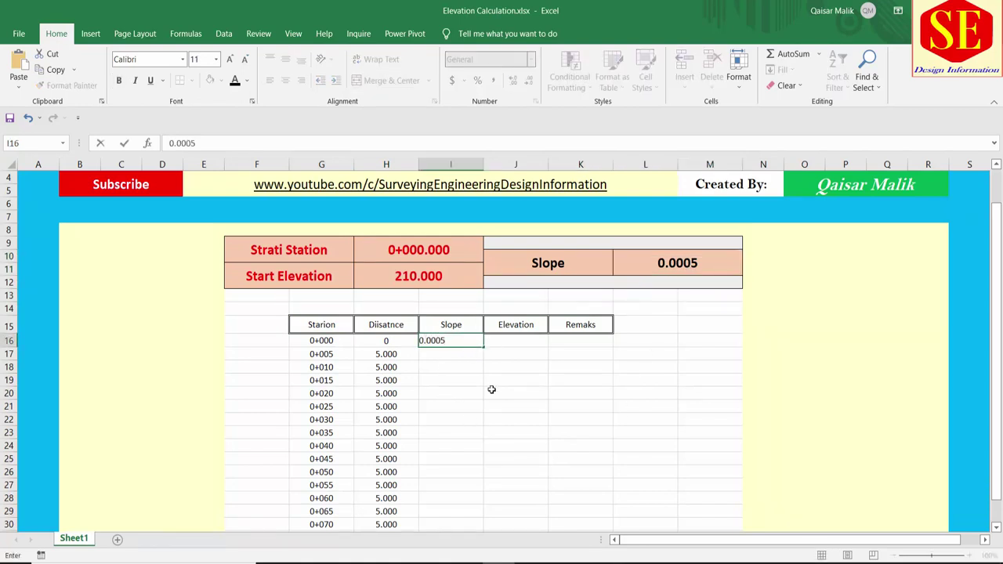
key("Return")
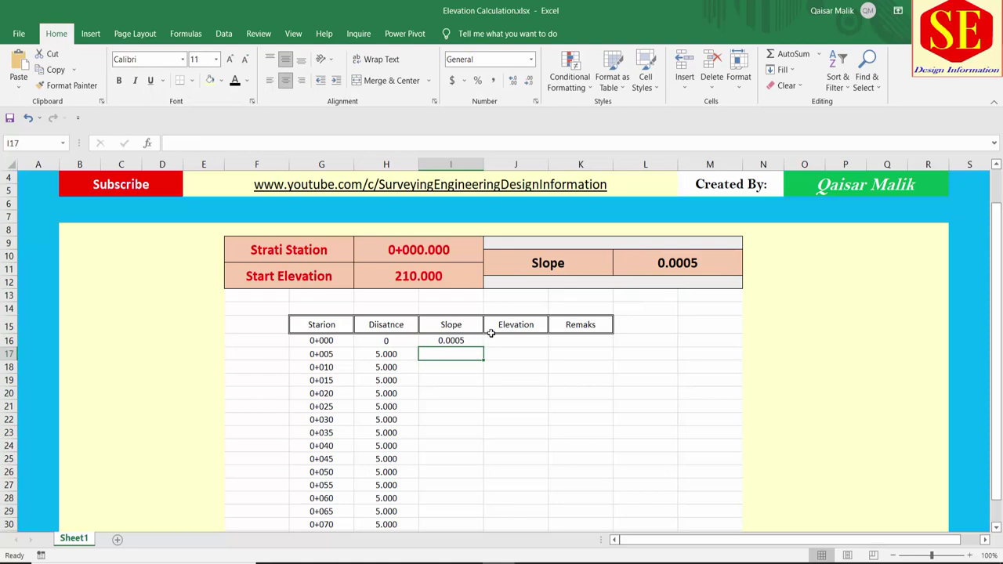
left_click(476, 340)
mouse_move(484, 347)
left_mouse_down()
mouse_move(475, 526)
mouse_move(467, 504)
left_mouse_up()
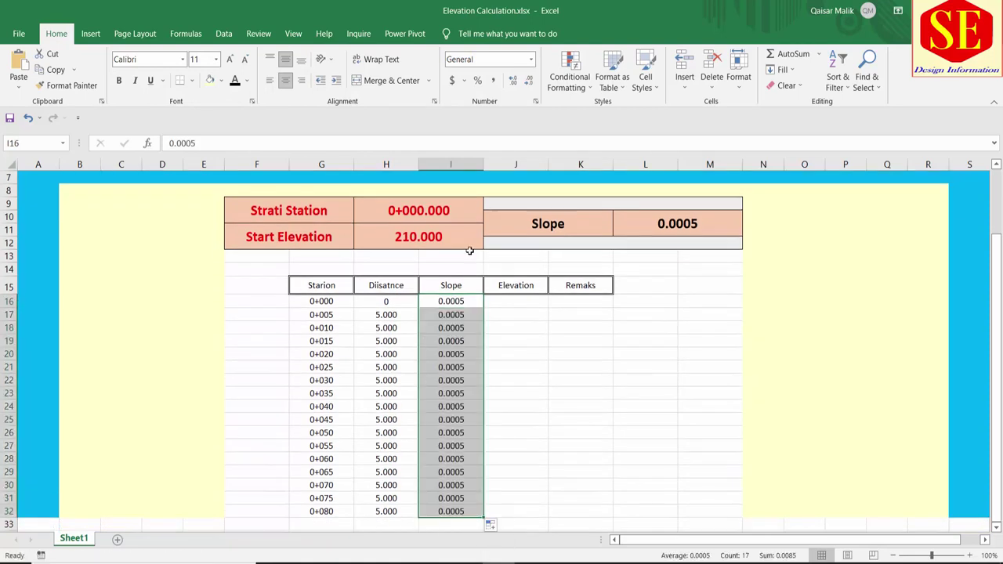
- Enter 210 as the first elevation in J16
left_click(527, 303)
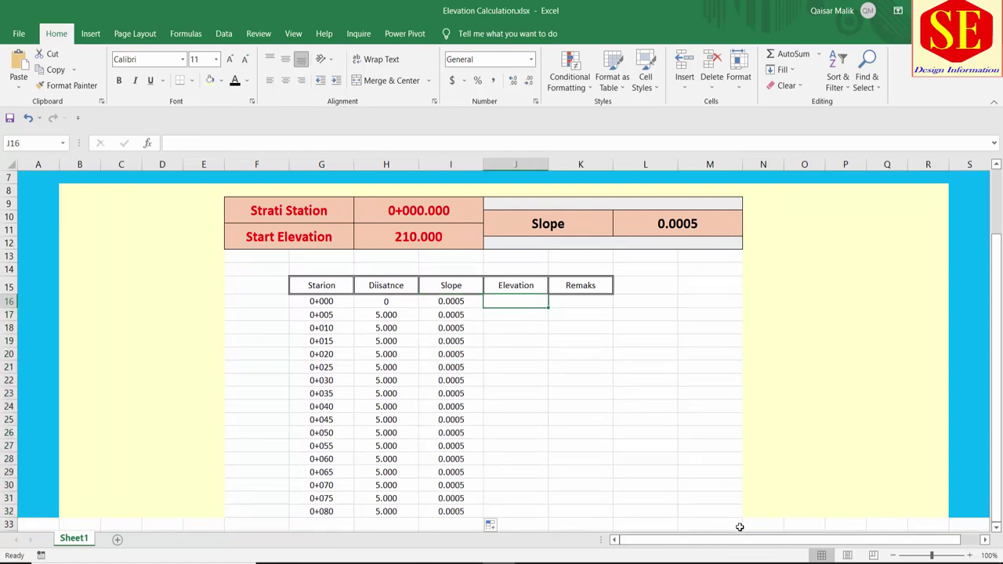
scroll(684, 477, "up", 1)
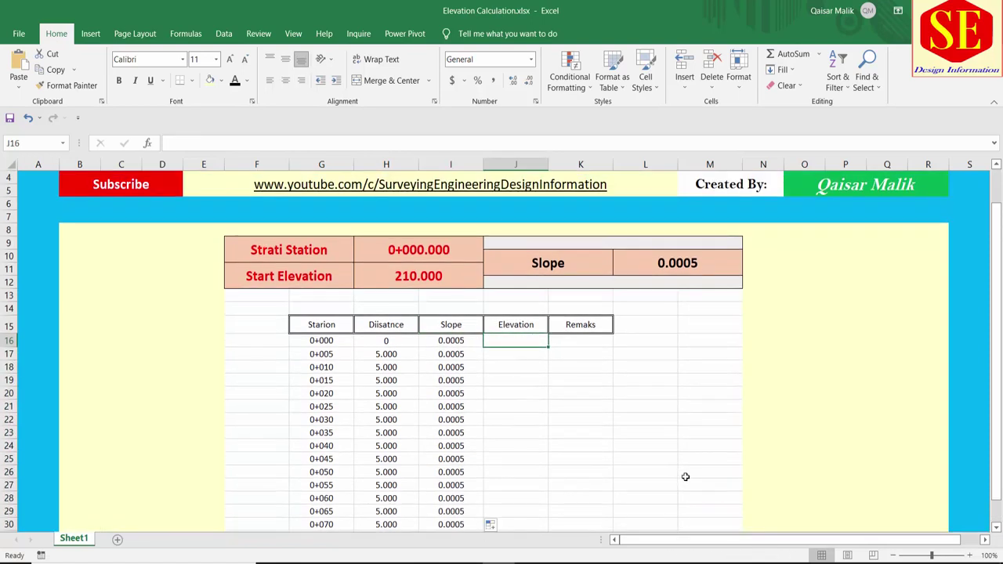
type("210.")
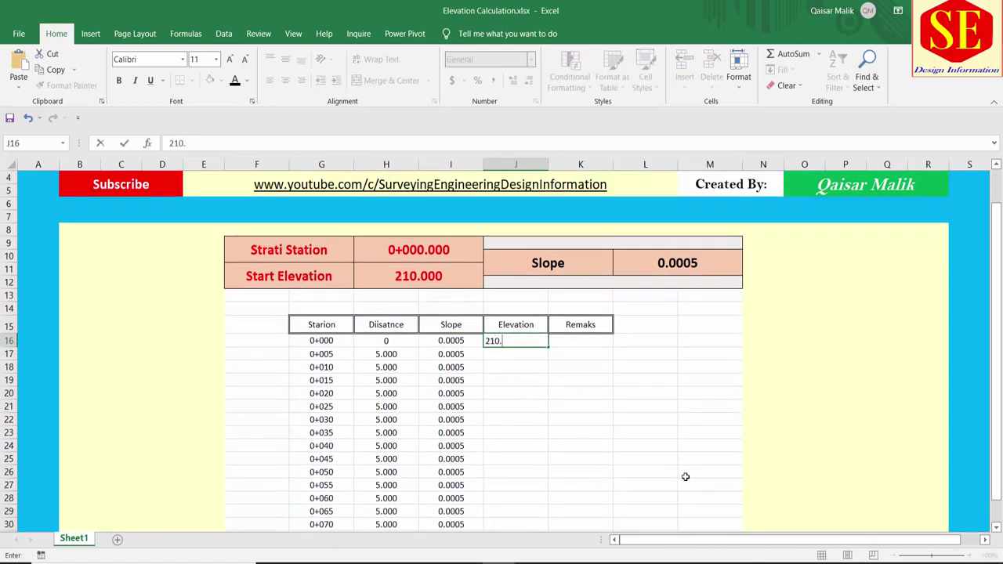
type("000")
key("Return")
left_click(464, 286)
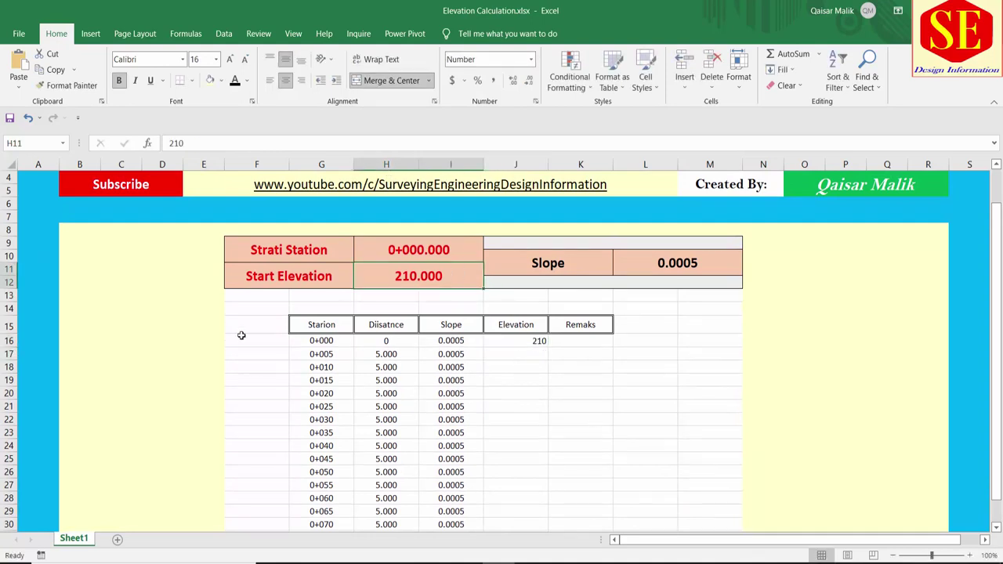
left_click(310, 299)
- Correct the F9 label from 'Strati Station' to 'Strat Station'
left_click(292, 252)
left_click(406, 251)
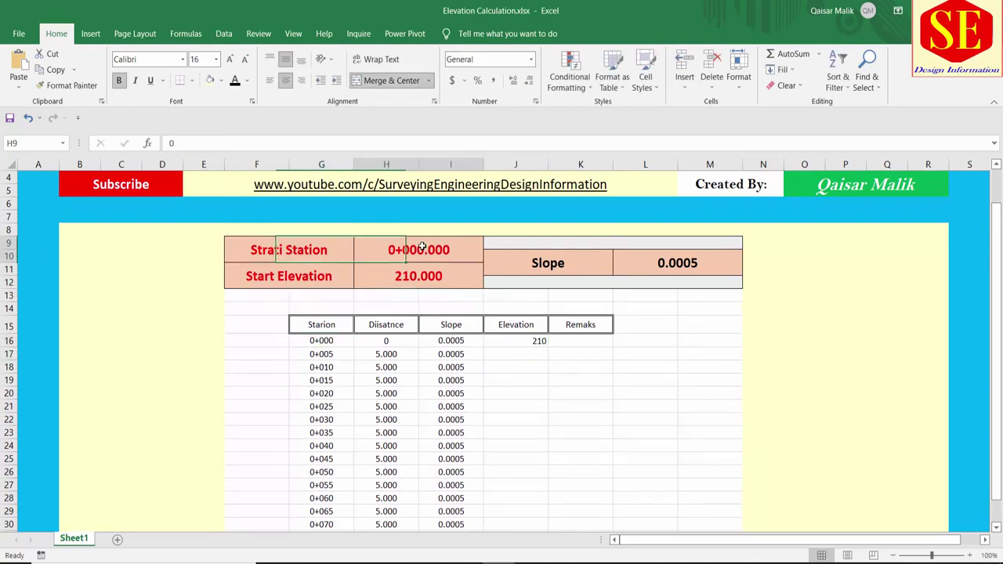
double_click(287, 251)
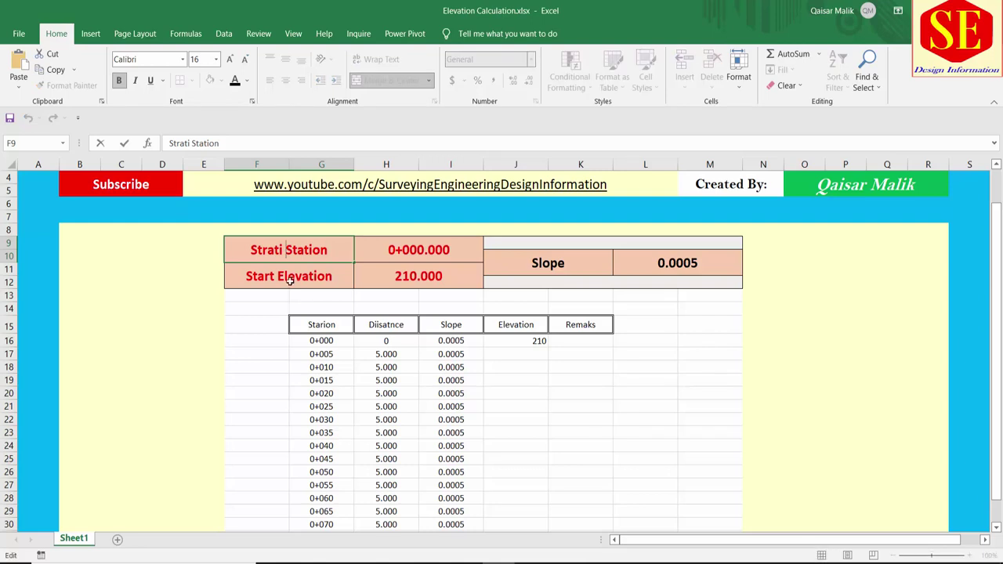
key("BackSpace")
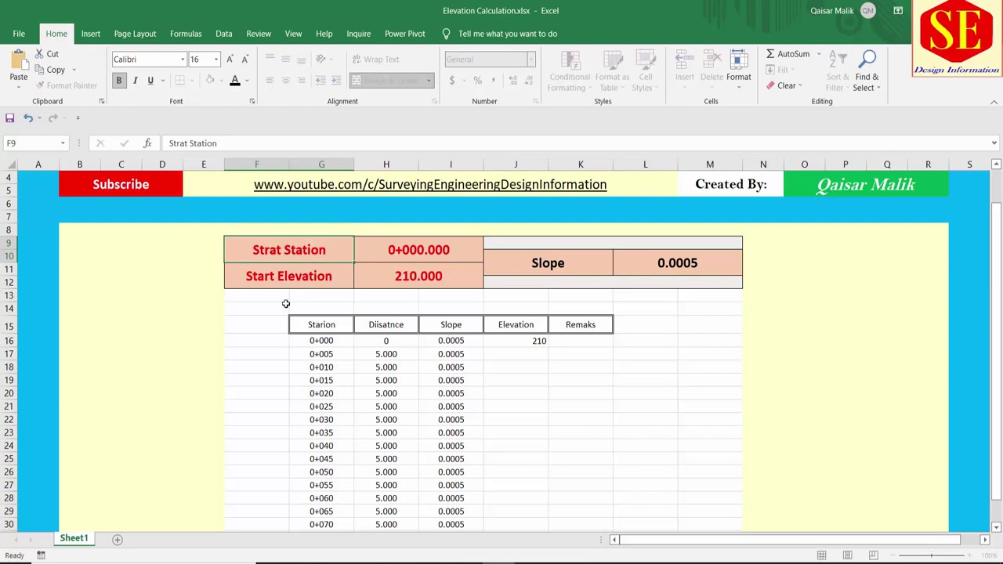
key("Return")
left_click(539, 342)
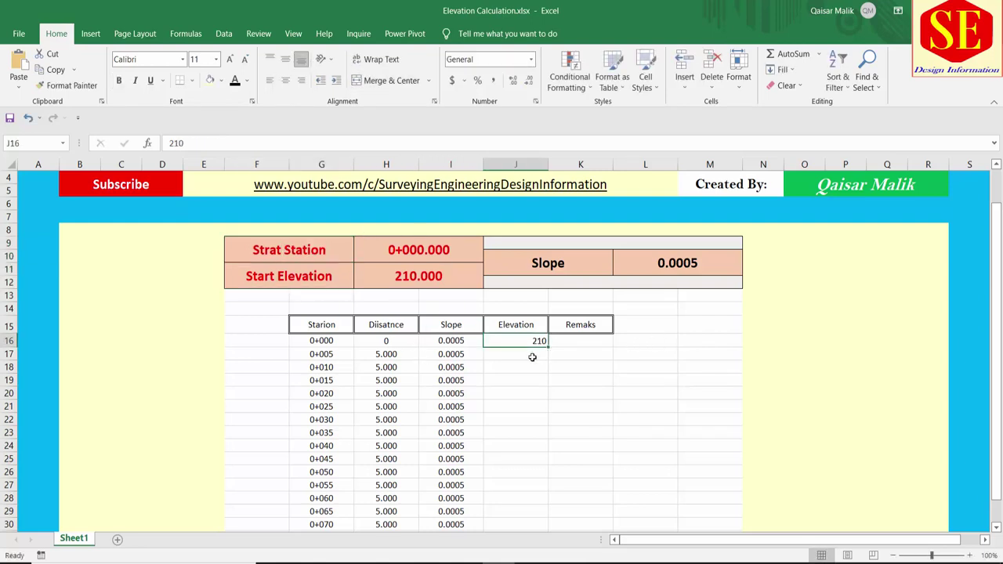
left_click(531, 355)
left_click(539, 340)
left_click(532, 358)
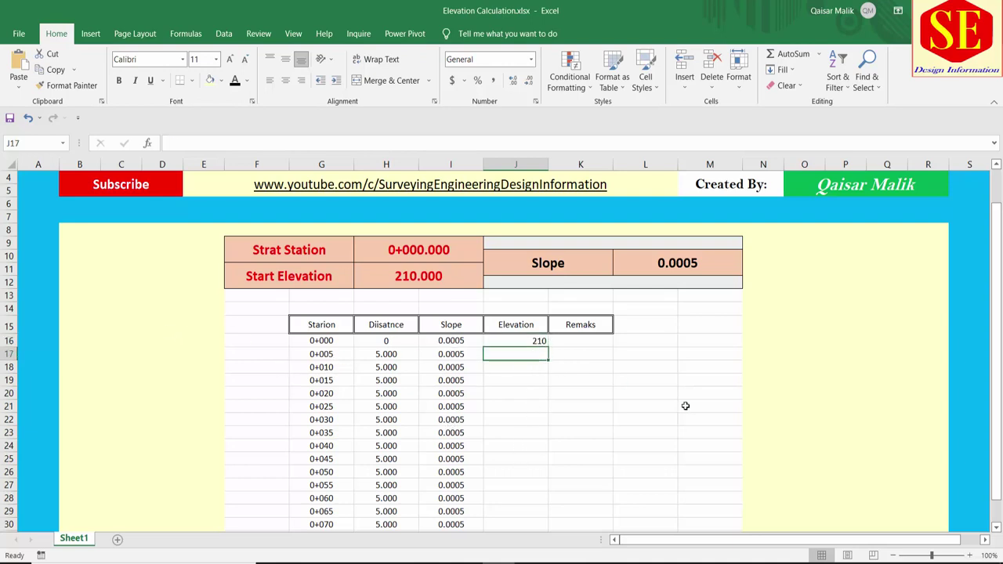
- Enter the elevation formula =J16+(H17*I17) in J17, giving 210.0025
type("=")
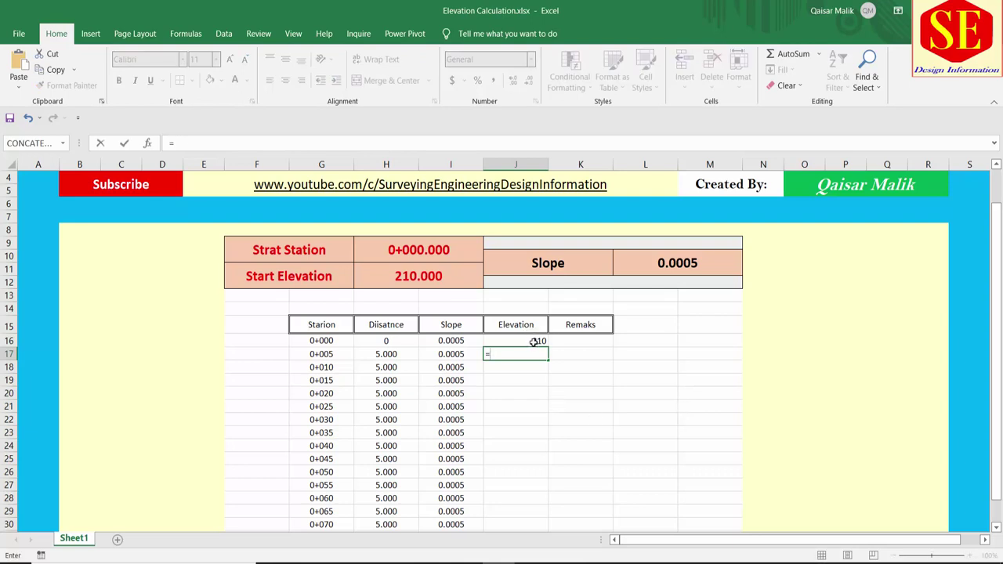
left_click(533, 342)
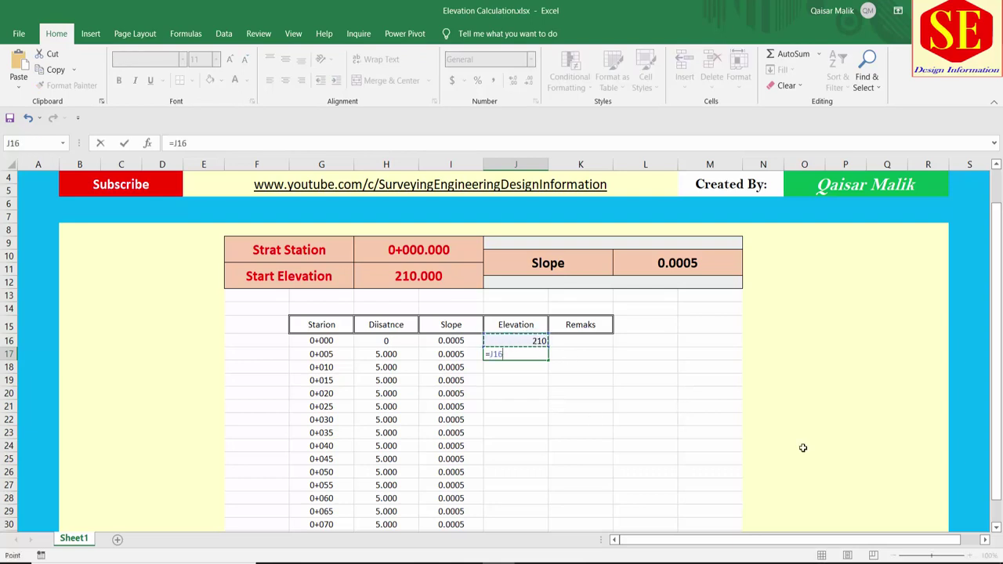
type("+")
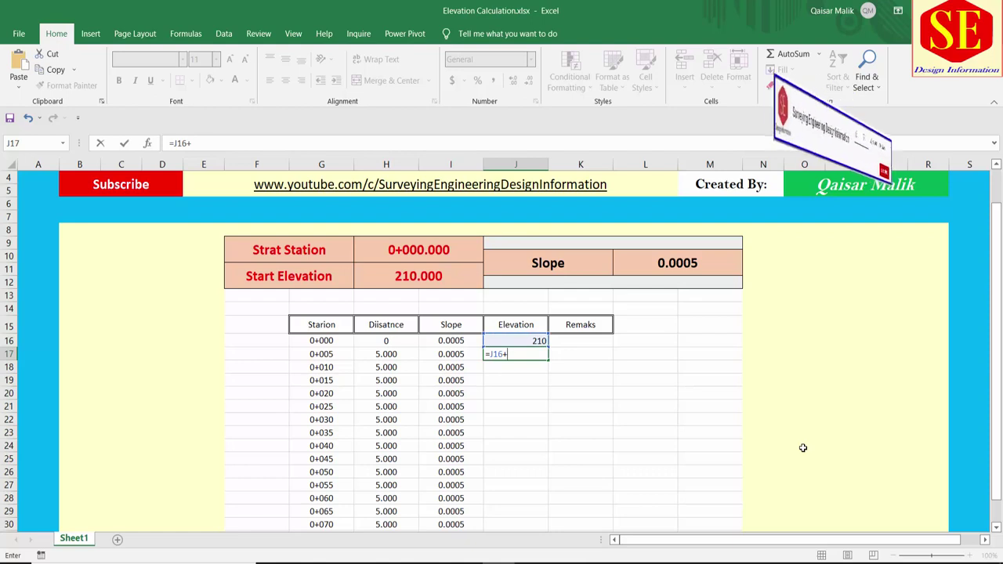
type("(")
left_click(387, 354)
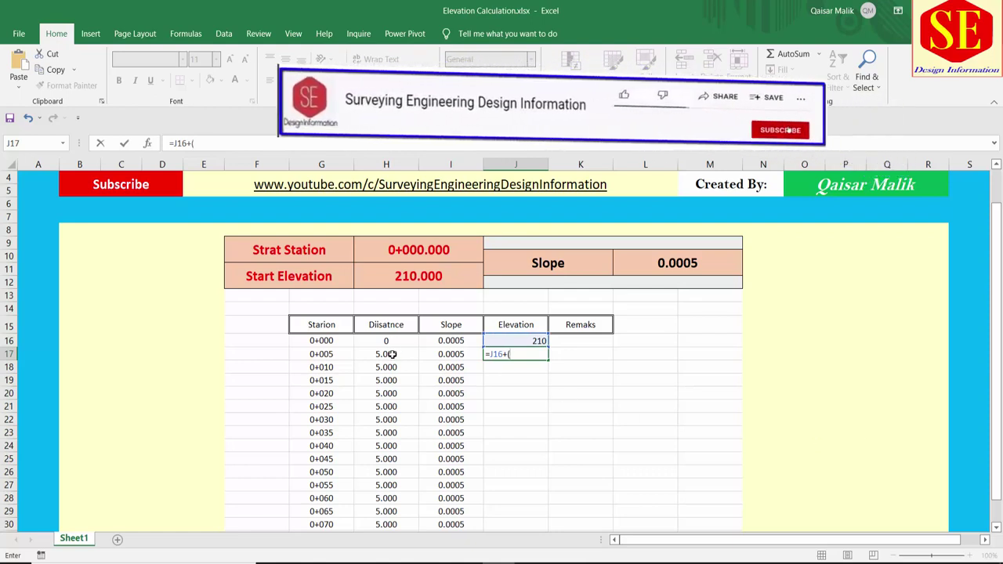
type("*")
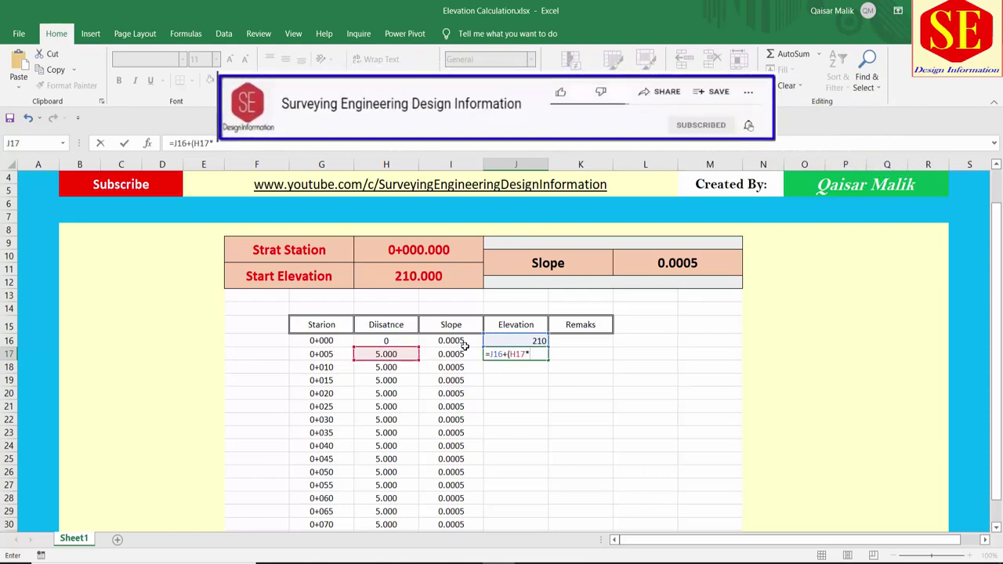
left_click(462, 355)
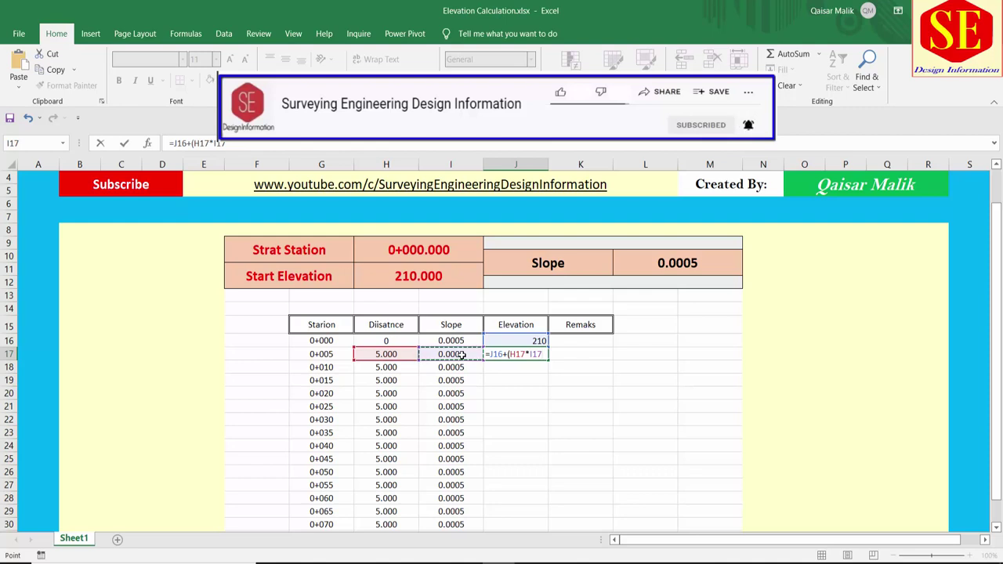
type(")")
key("Return")
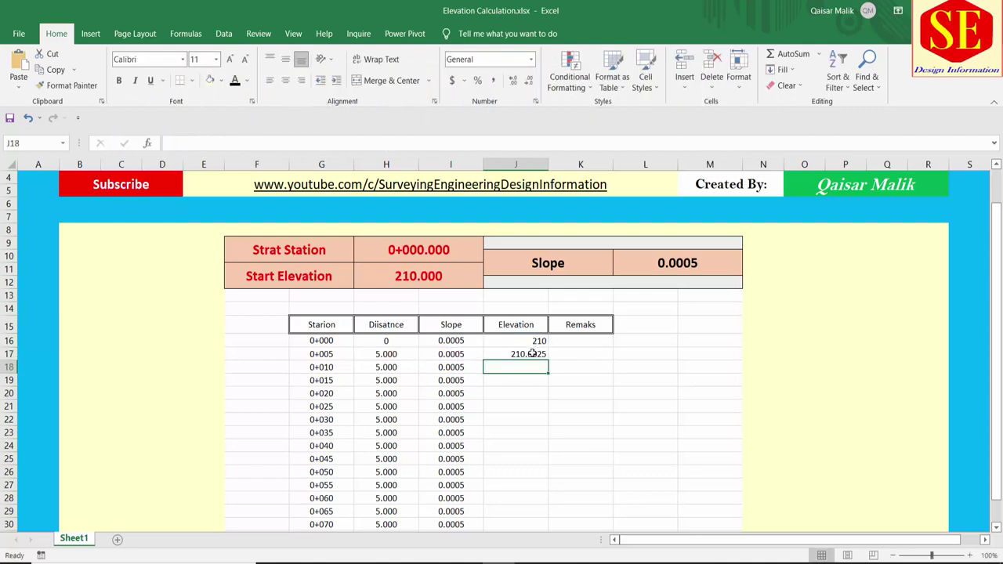
left_click(521, 354)
left_click(330, 355)
left_click(519, 354)
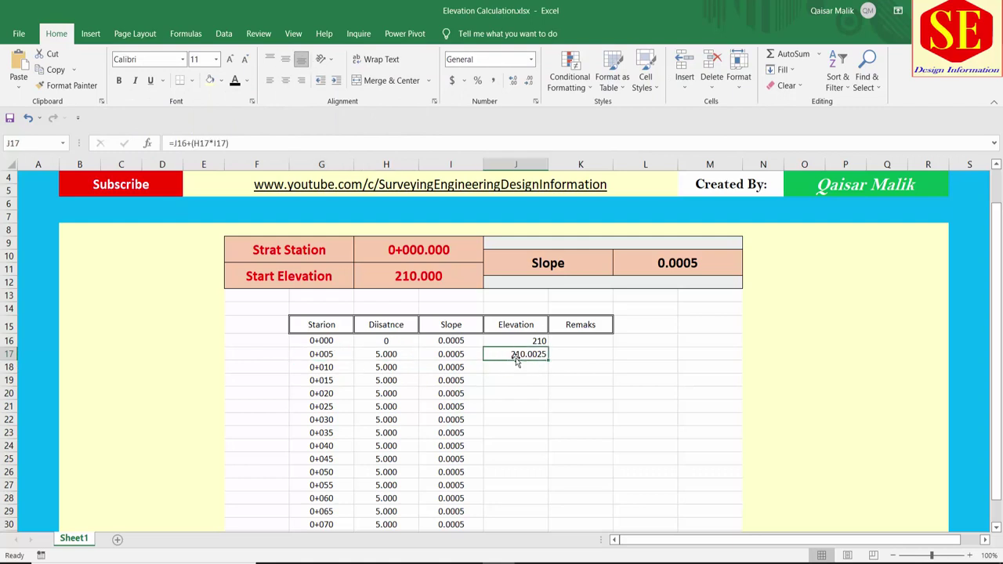
key("Return")
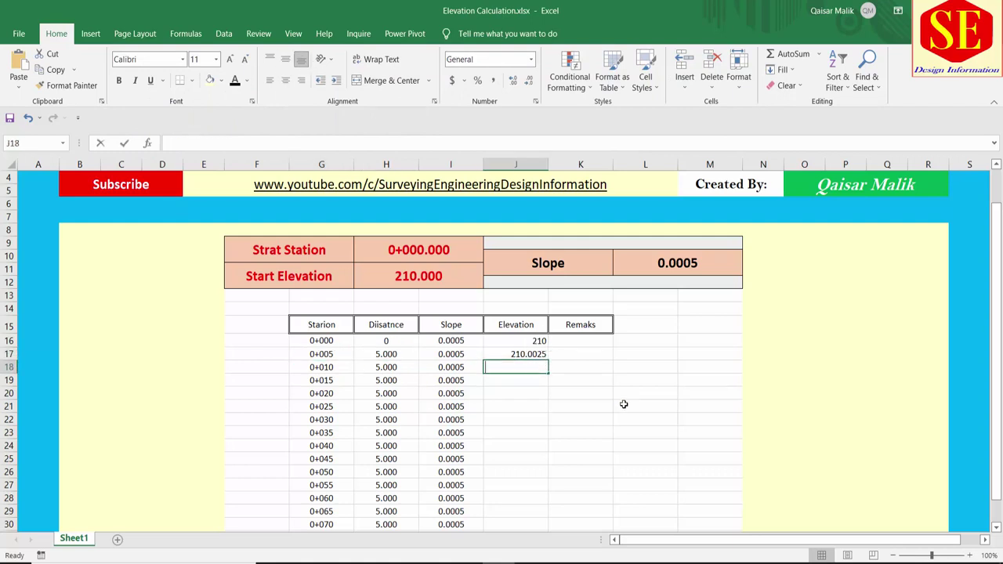
- Enter the elevation formula =J17+(H18*I18) in J18
type("=")
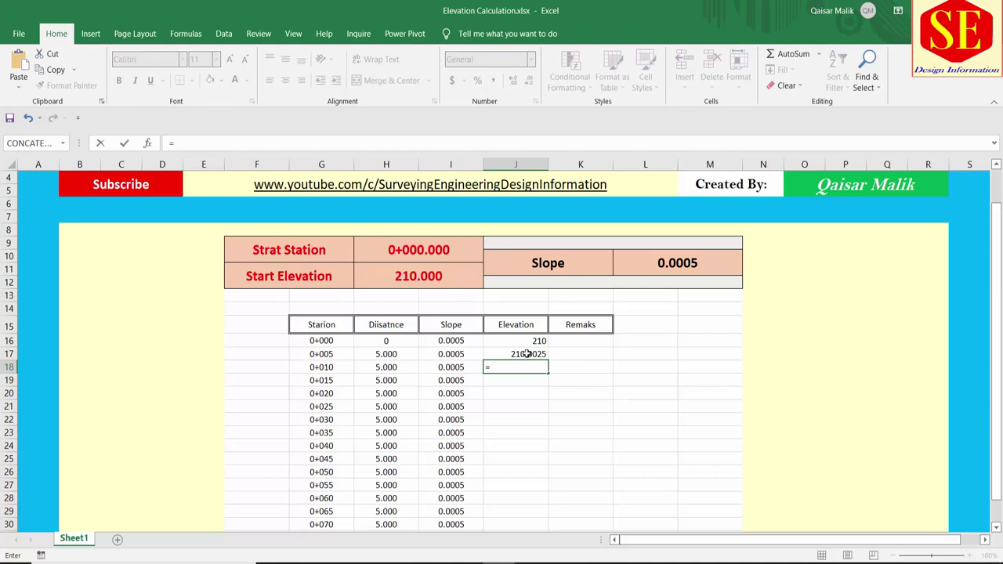
left_click(528, 354)
type("+(")
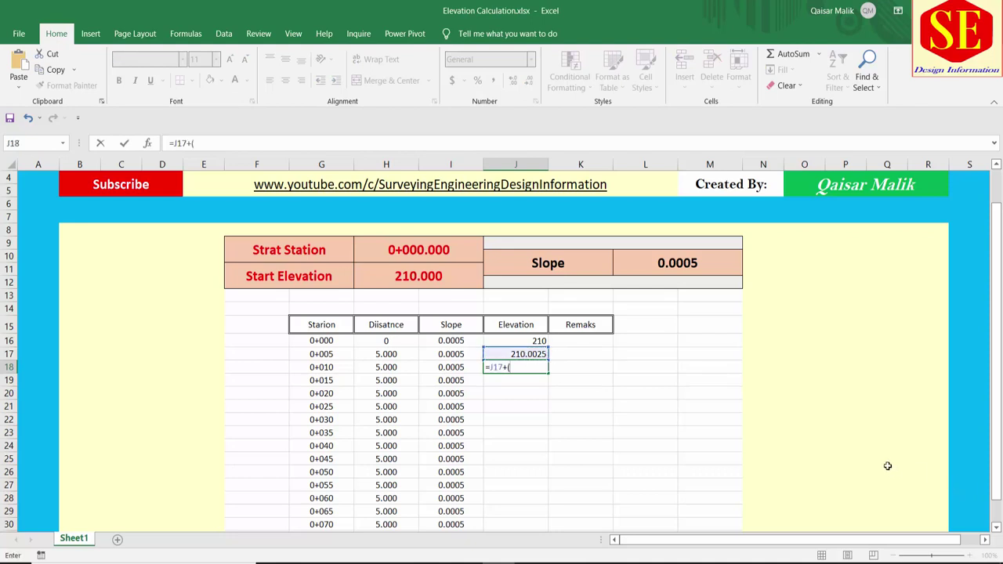
left_click(397, 368)
type("*")
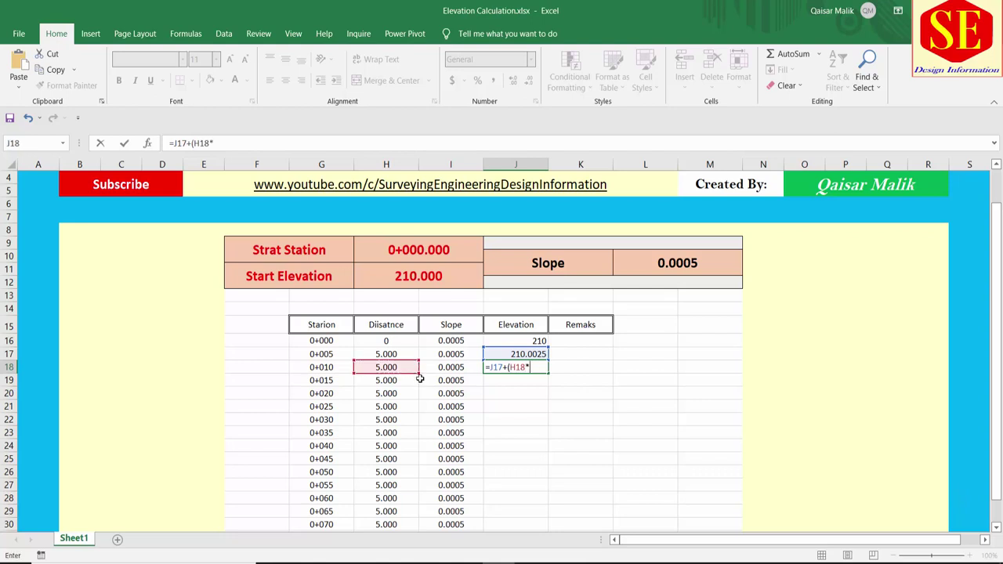
left_click(453, 366)
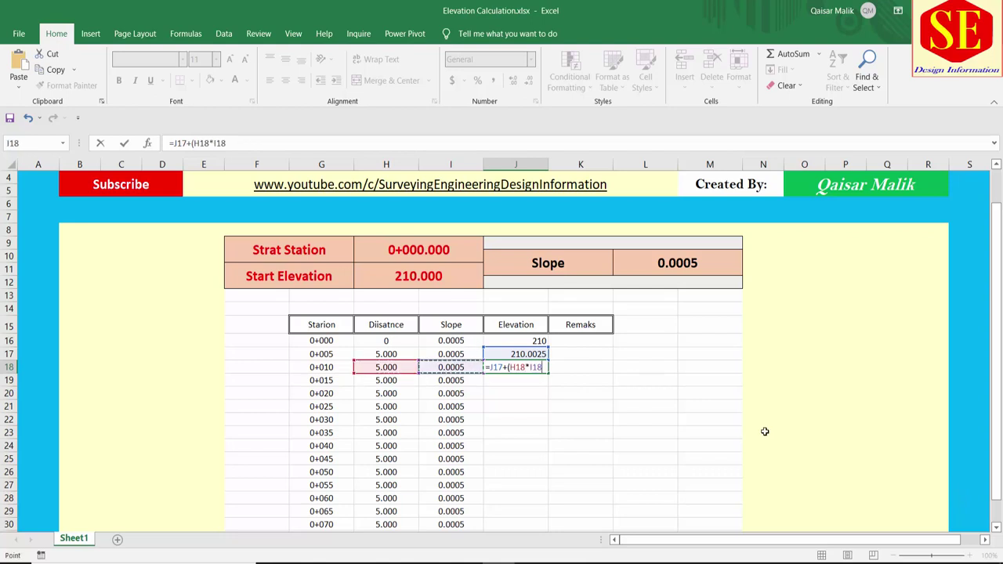
type(")")
key("Return")
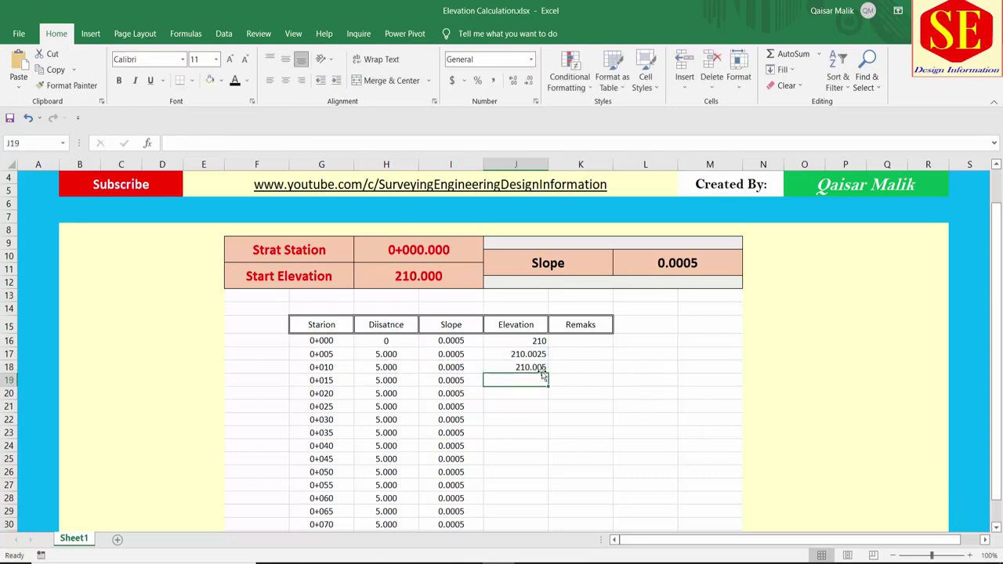
left_click(531, 365)
left_click(535, 378)
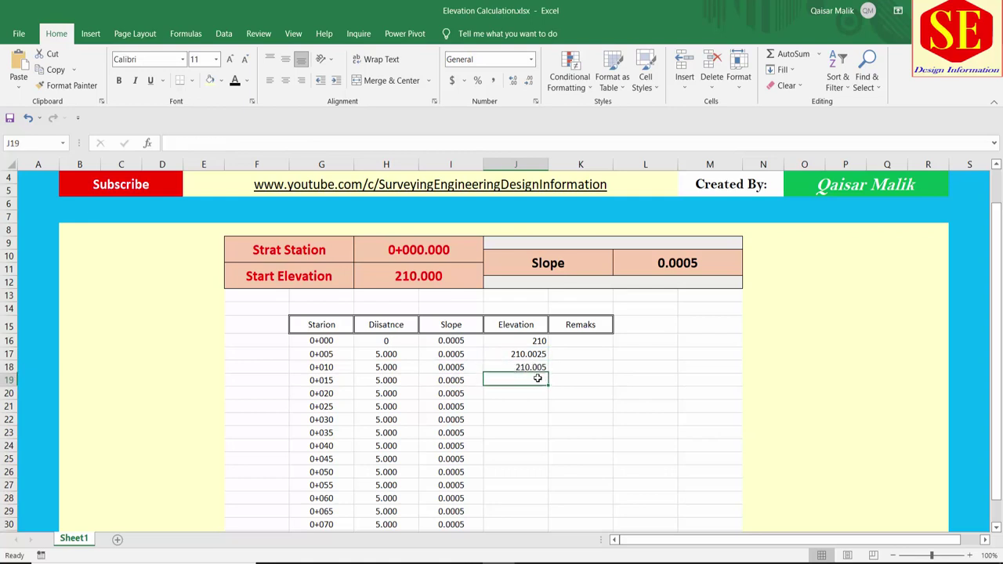
- Enter =J18+(H19*I19) in J19 and fill it down to J32
type("=")
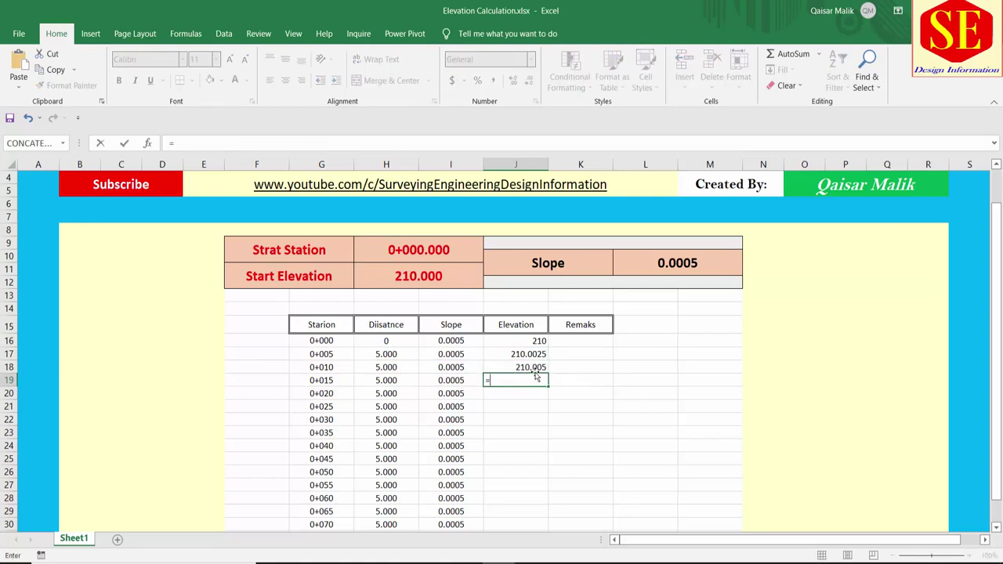
left_click(537, 364)
type("+(")
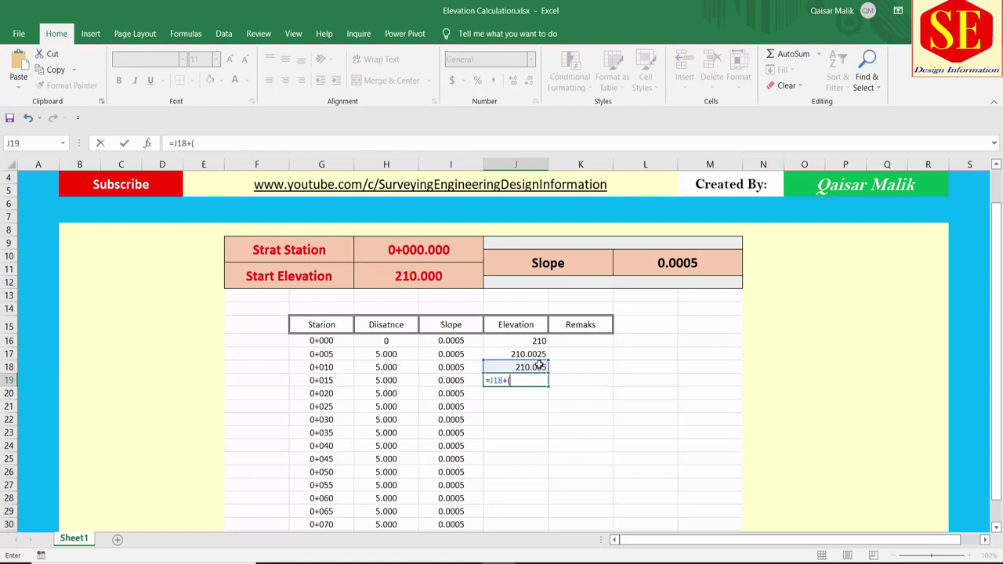
left_click(390, 379)
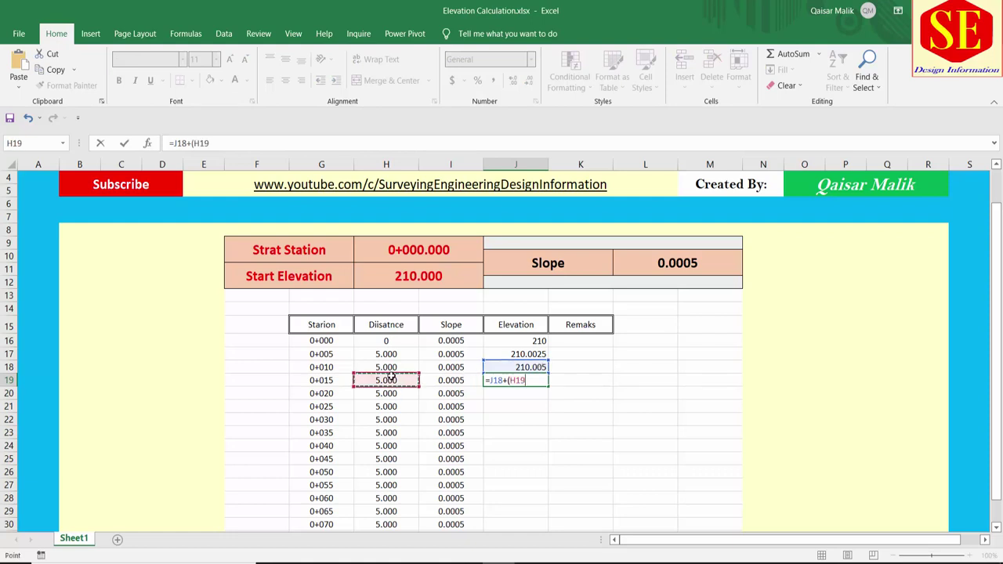
type("*")
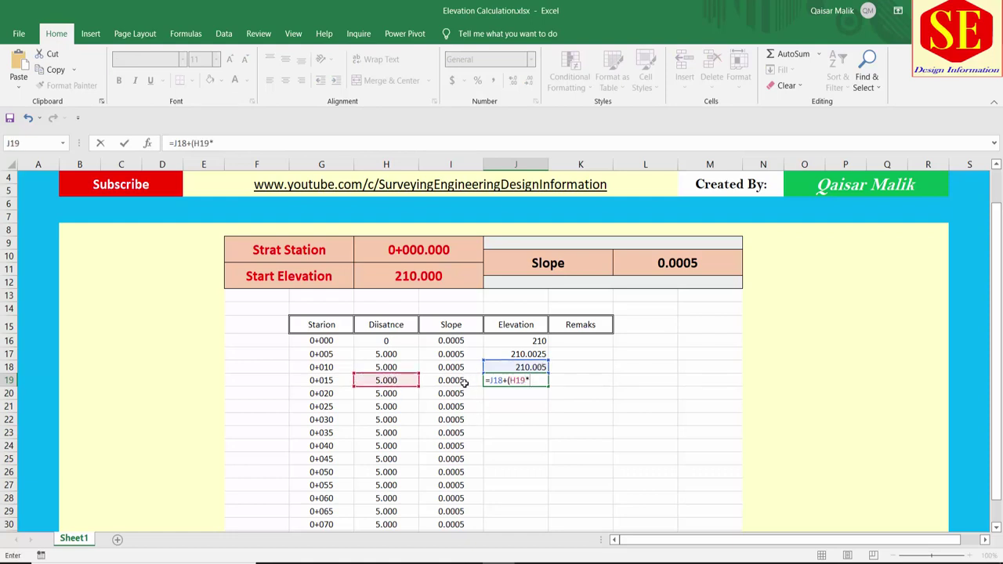
left_click(464, 381)
type(")")
key("Return")
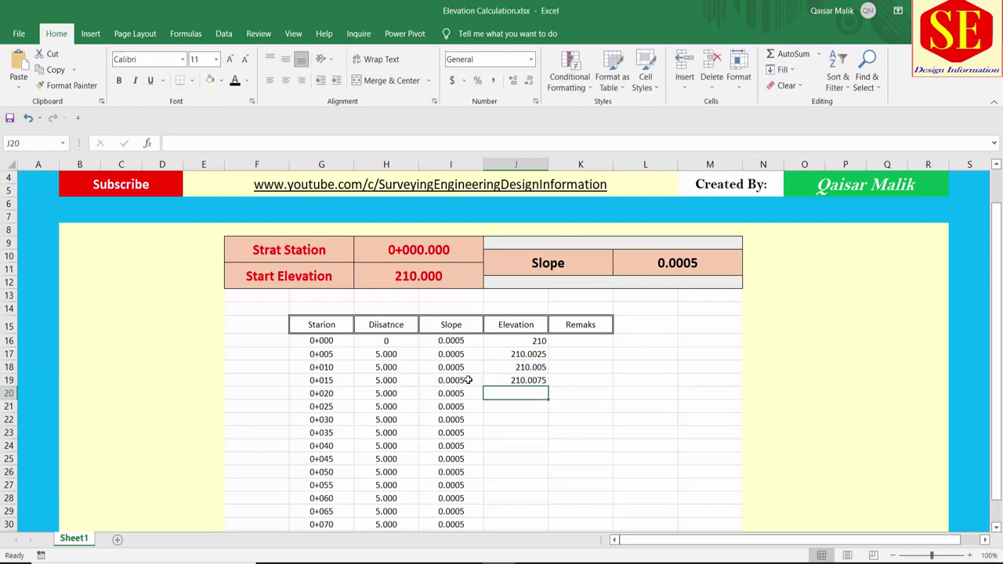
left_click(532, 380)
mouse_move(549, 386)
left_mouse_down()
mouse_move(526, 555)
mouse_move(516, 517)
left_mouse_up()
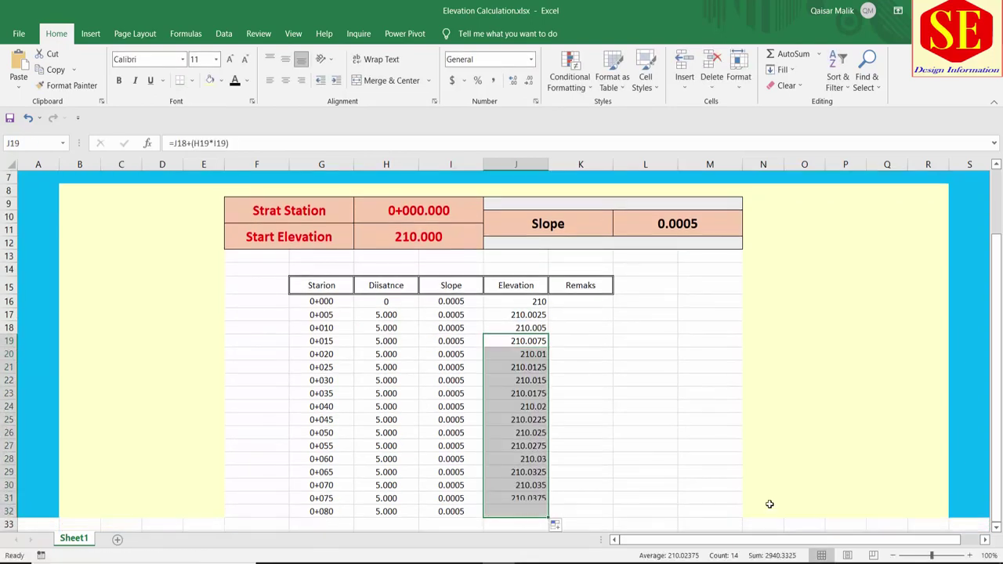
- Show elevations J16:J32 to five decimal places and centre them
left_click_drag(548, 300, 517, 511)
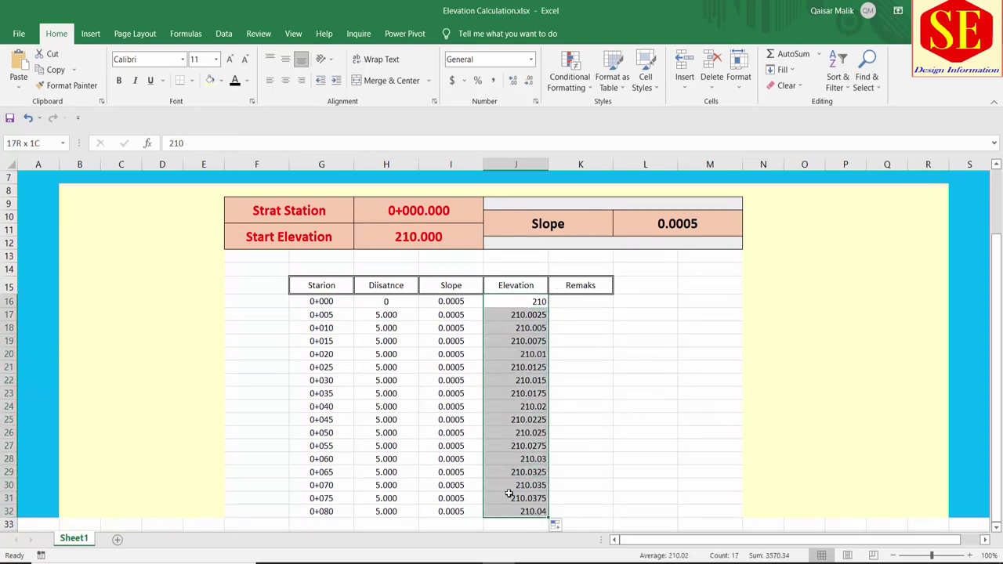
left_click(512, 81)
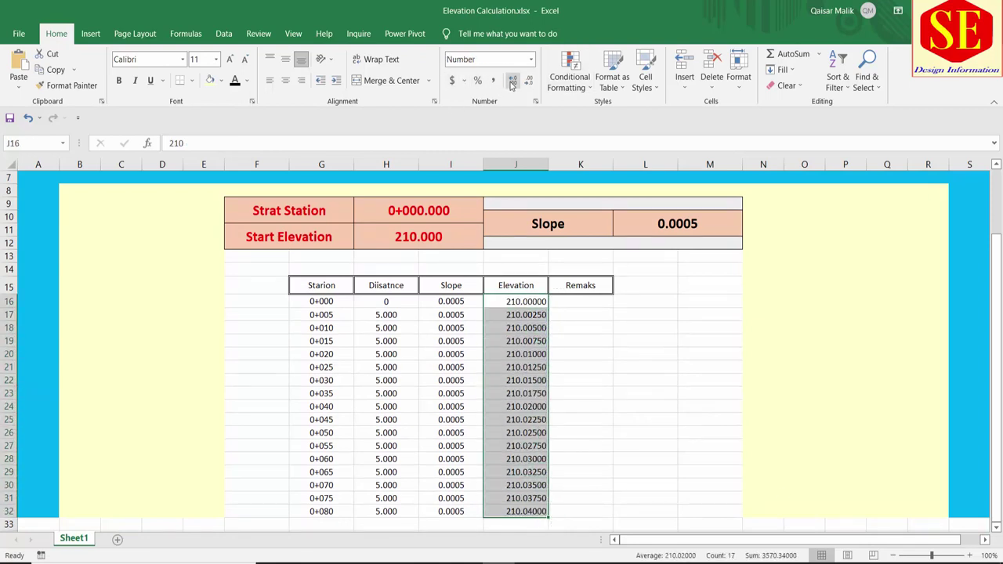
left_click(285, 81)
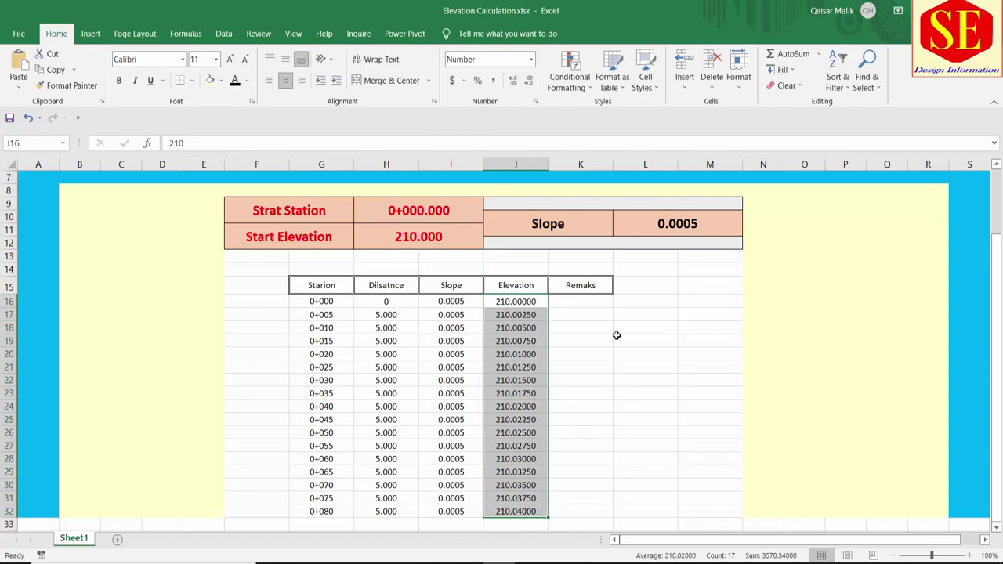
left_click(645, 406)
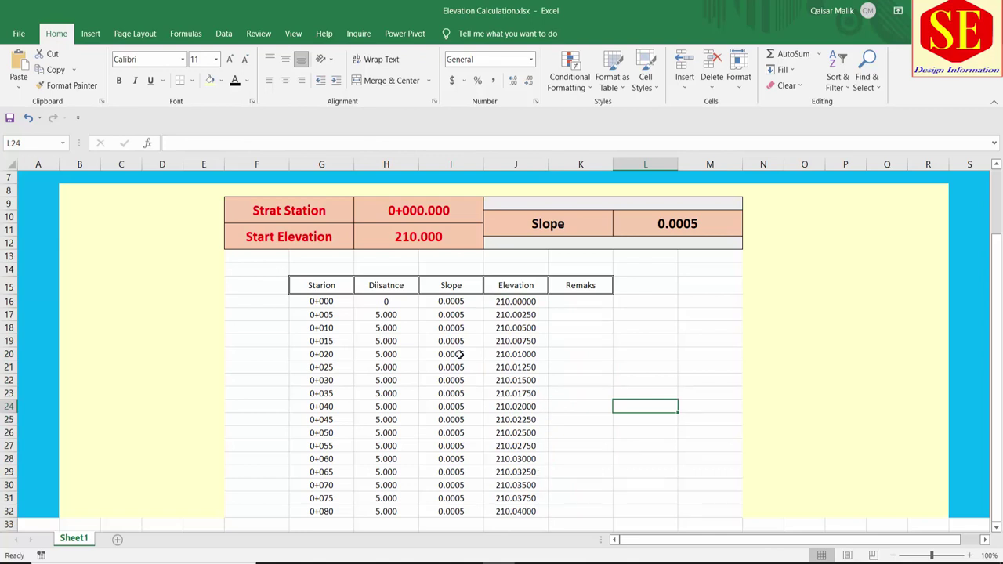
- Clear the Slope, Elevation and Distance values in rows 16–32
left_click_drag(461, 301, 495, 511)
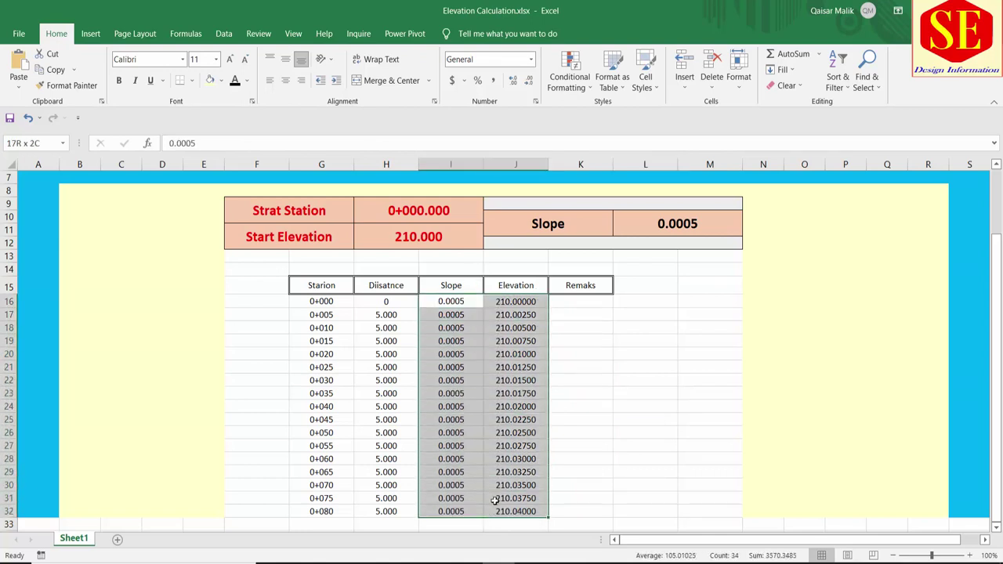
key("Delete")
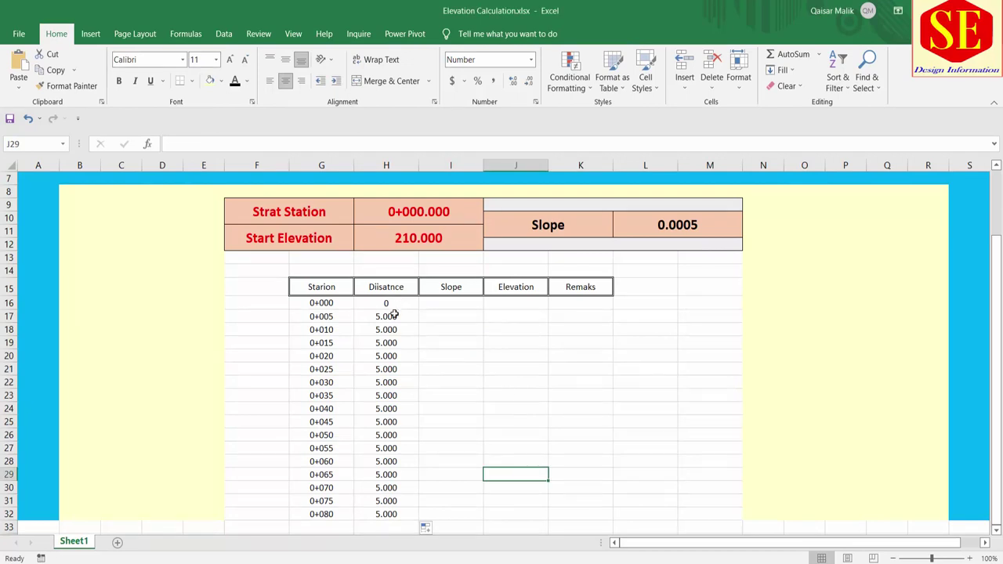
left_click_drag(391, 305, 398, 513)
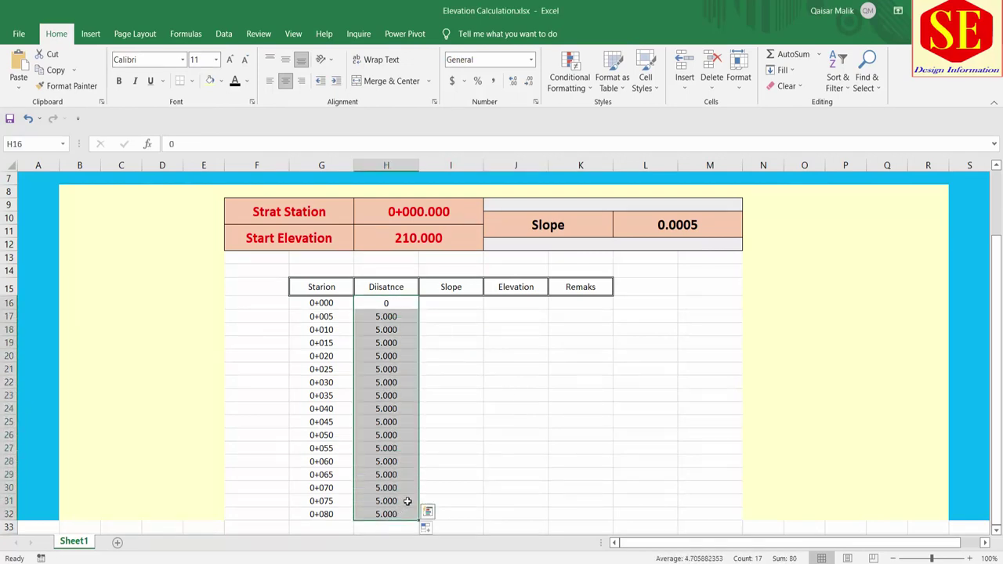
key("Delete")
- Make H17 a cumulative distance with =G17-G16+H16
left_click_drag(384, 307, 369, 301)
key("Return")
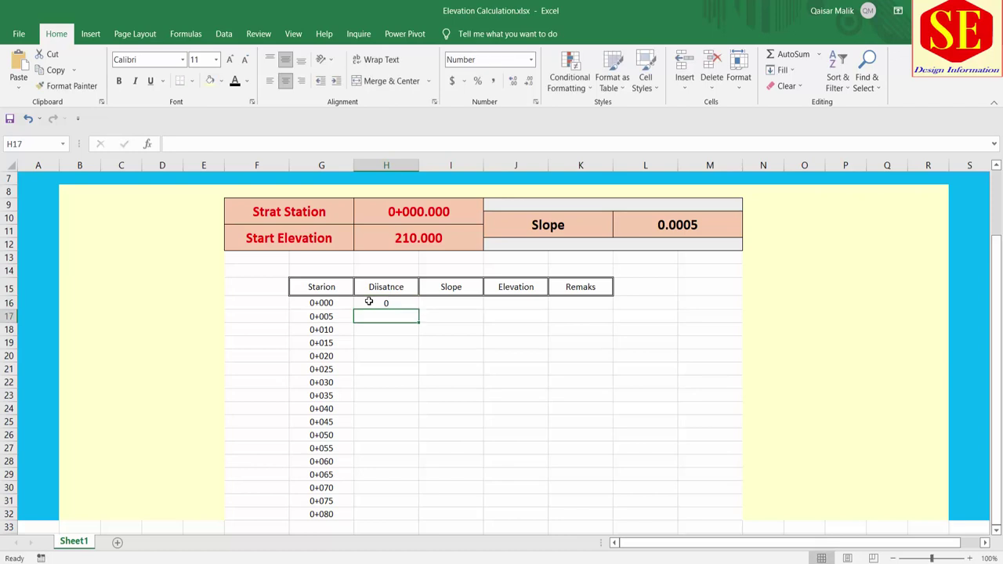
type("=")
left_click(320, 316)
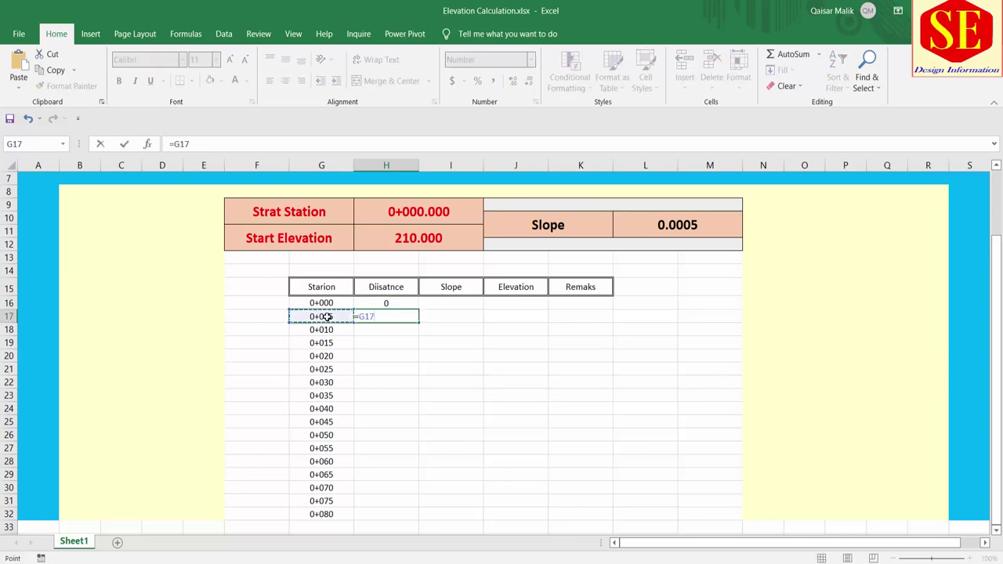
type("-")
left_click(325, 303)
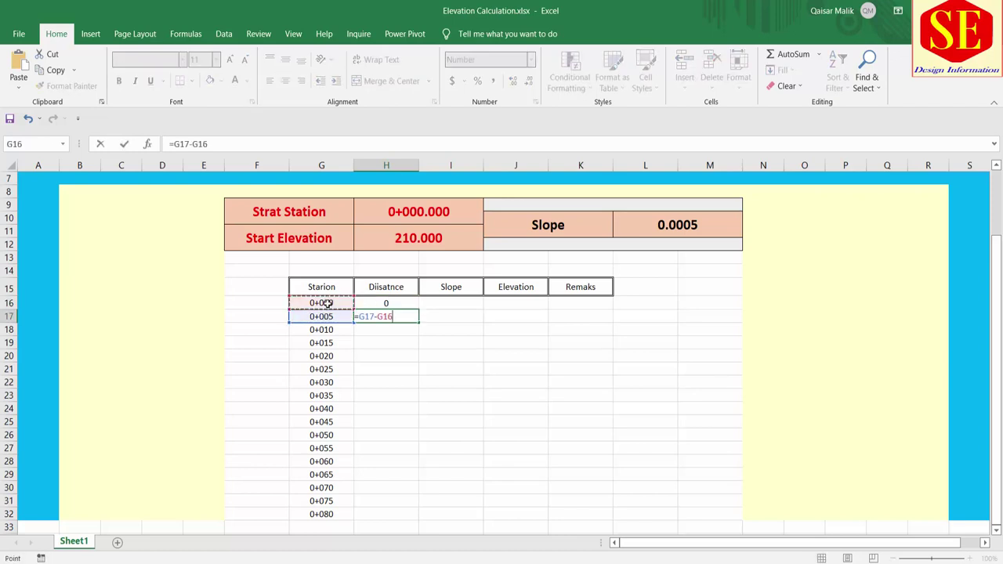
type("+")
left_click(404, 303)
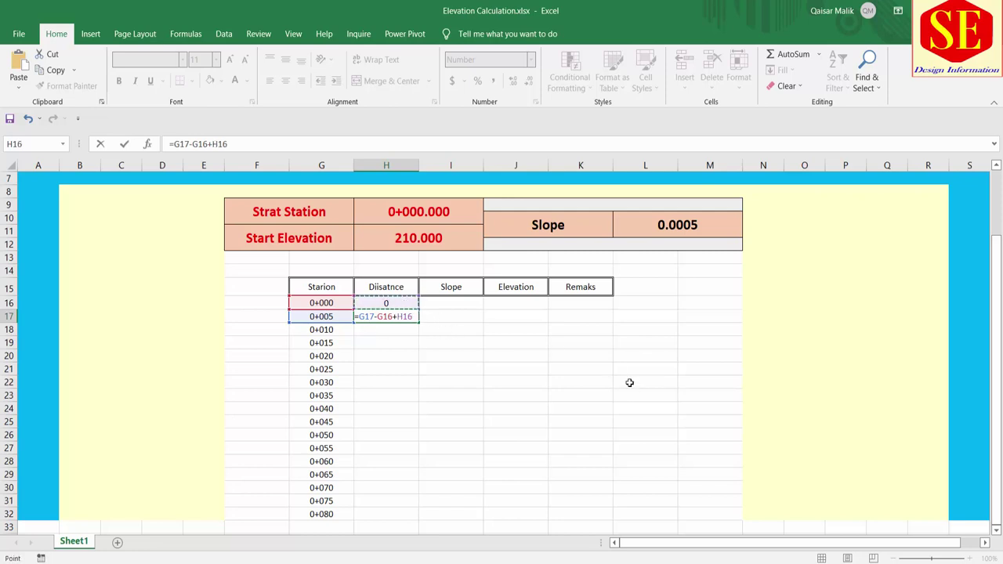
key("Return")
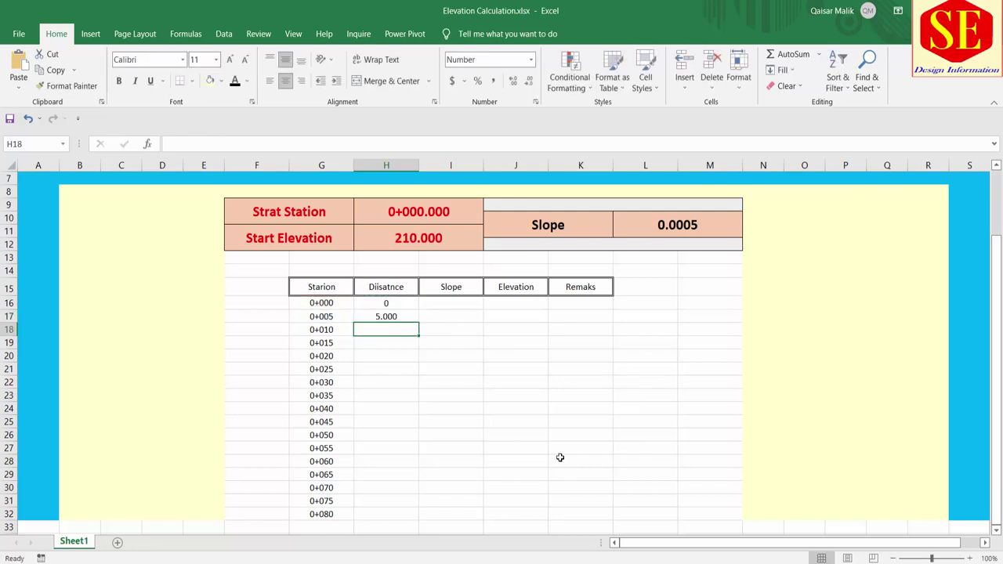
- Enter the cumulative distance formula =(G18-G17)+H17 in H18
type("=")
left_click(330, 331)
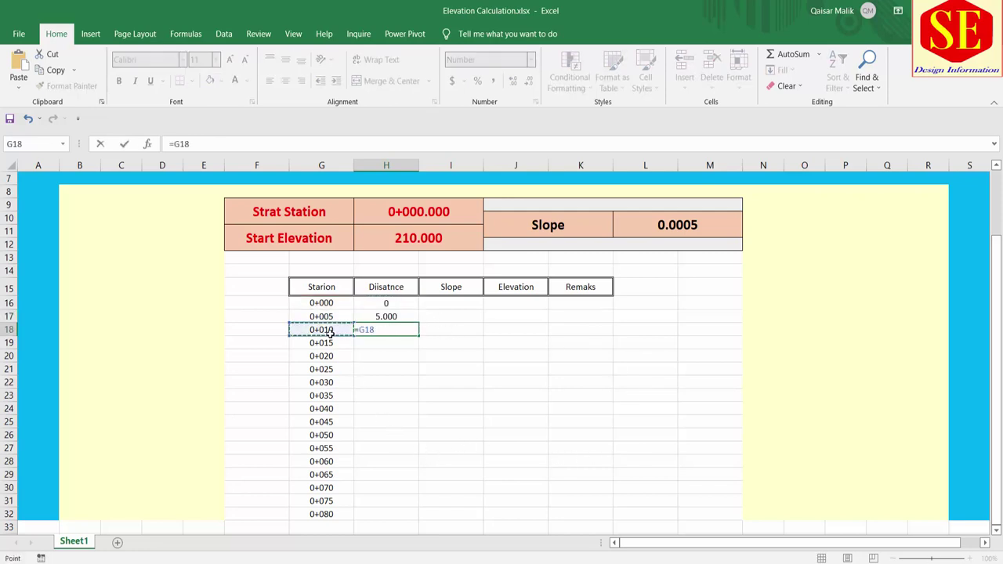
type("-")
left_click(321, 313)
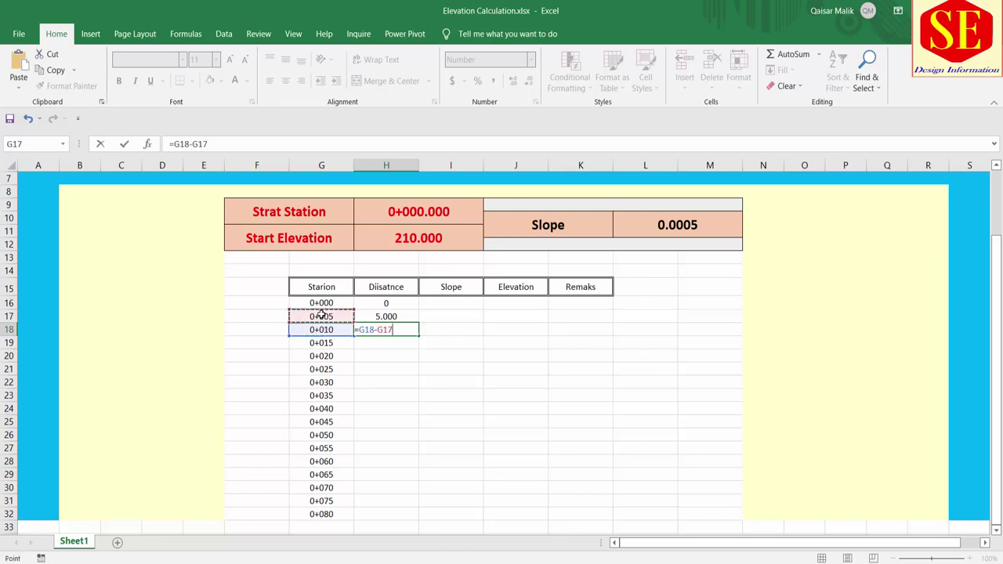
type(")+")
left_click(388, 317)
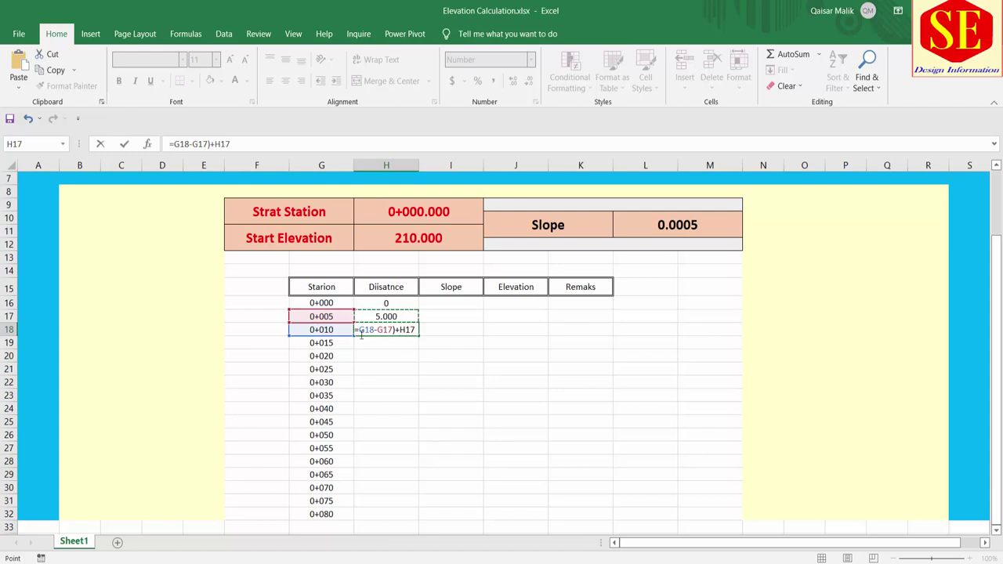
left_click(358, 330)
type("(")
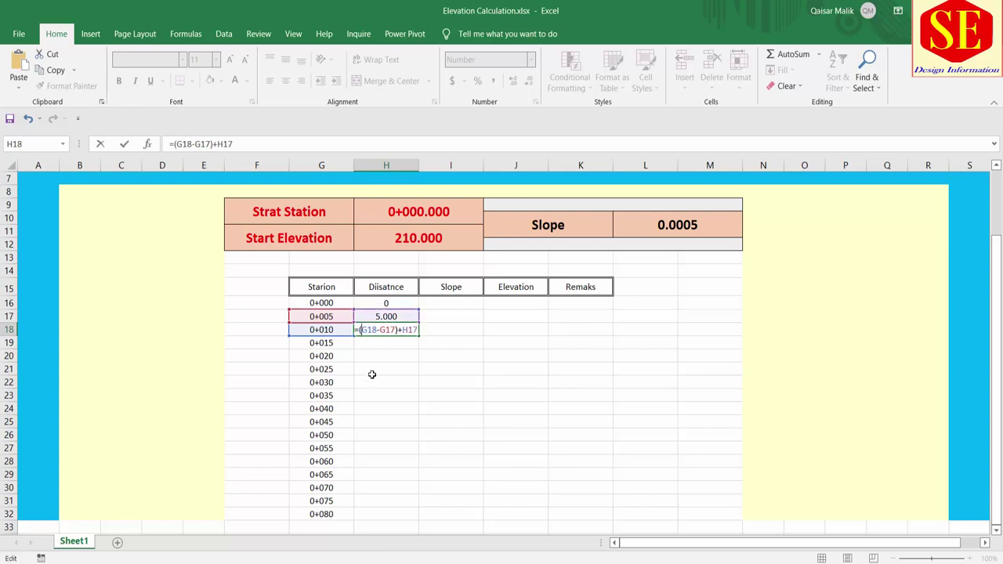
key("Return")
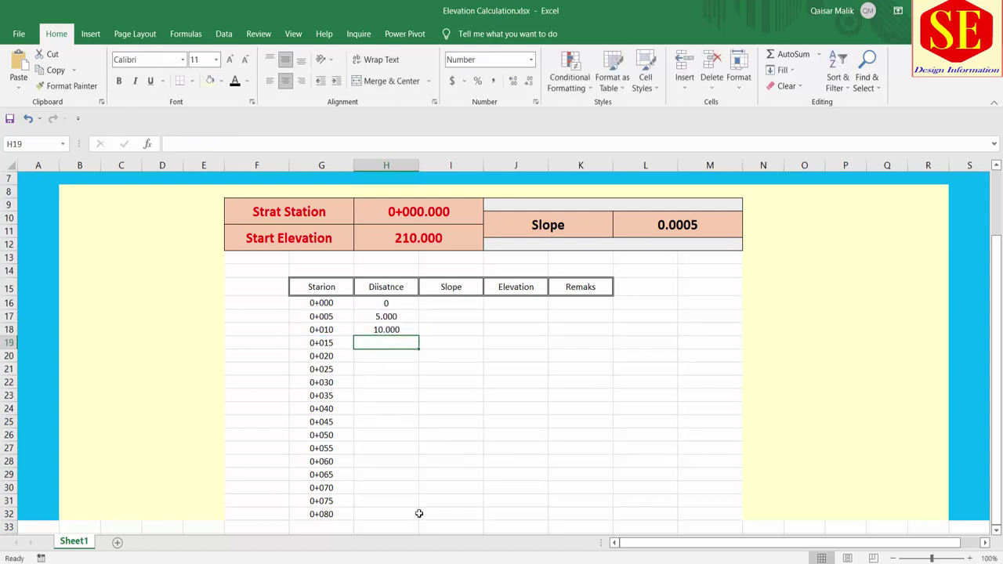
- Fill the H18 distance formula down to H32, reaching 80.000 at 0+080
left_click(394, 328)
left_click_drag(419, 335, 415, 477)
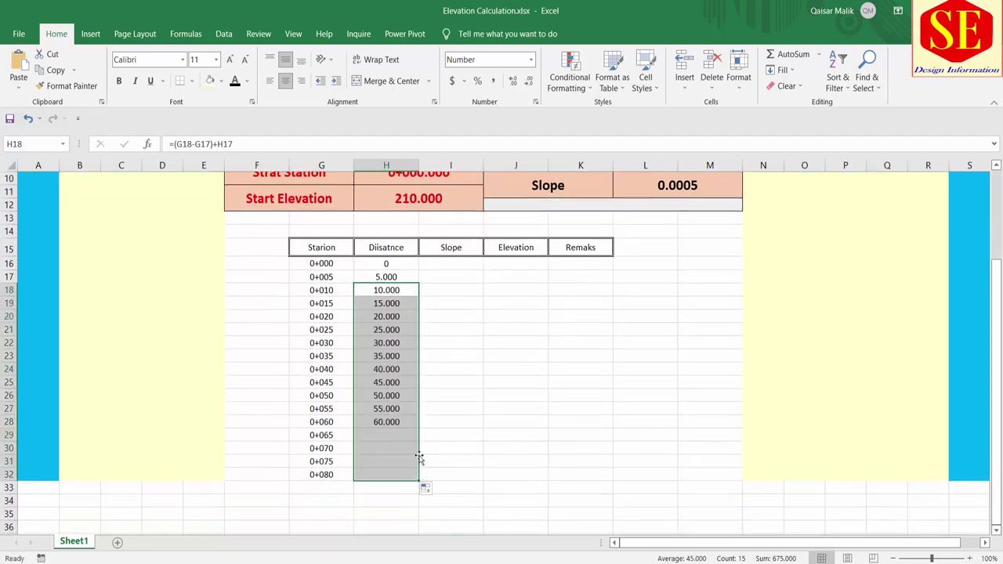
scroll(369, 369, "up", 1)
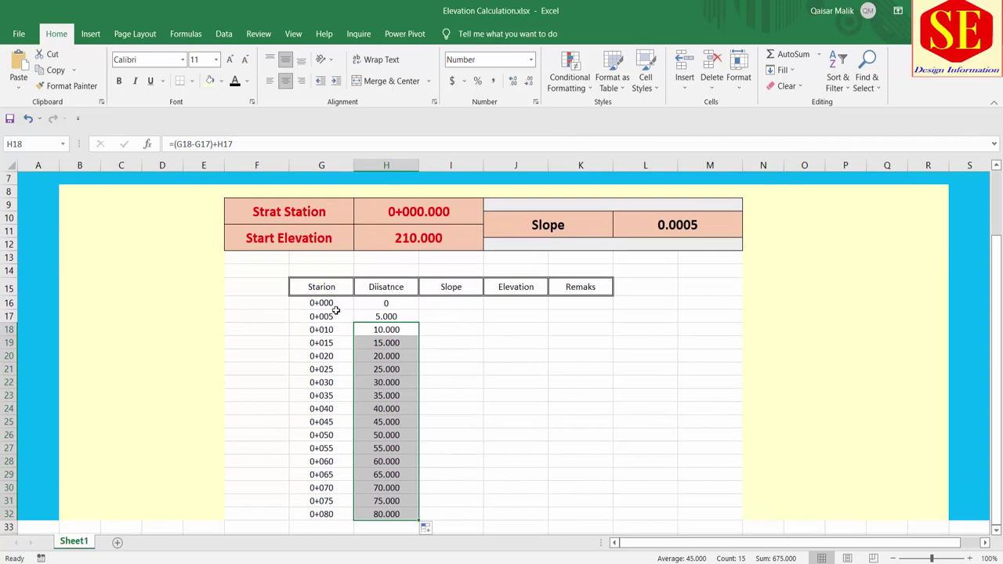
left_click(387, 345)
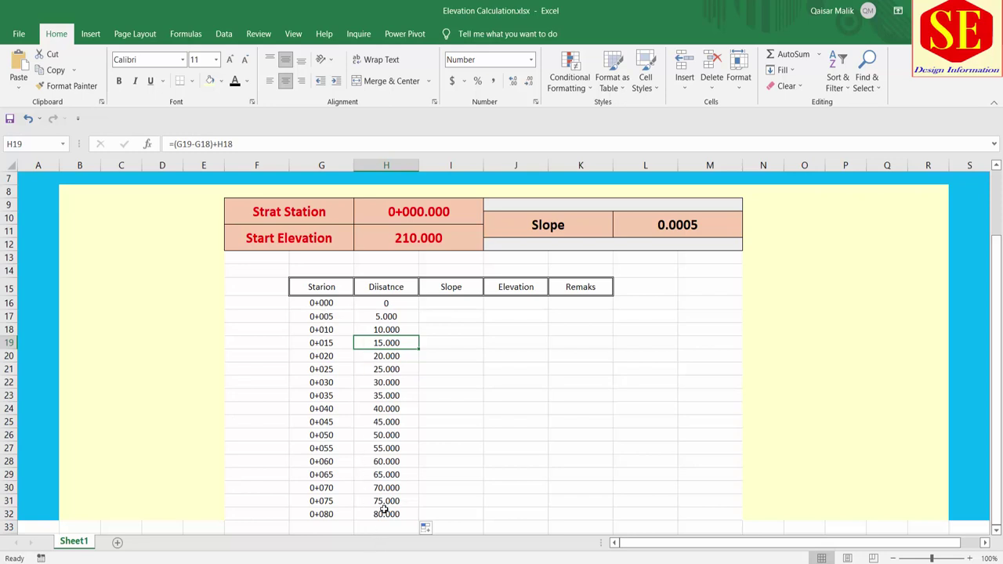
left_click(460, 307)
scroll(510, 371, "up", 1)
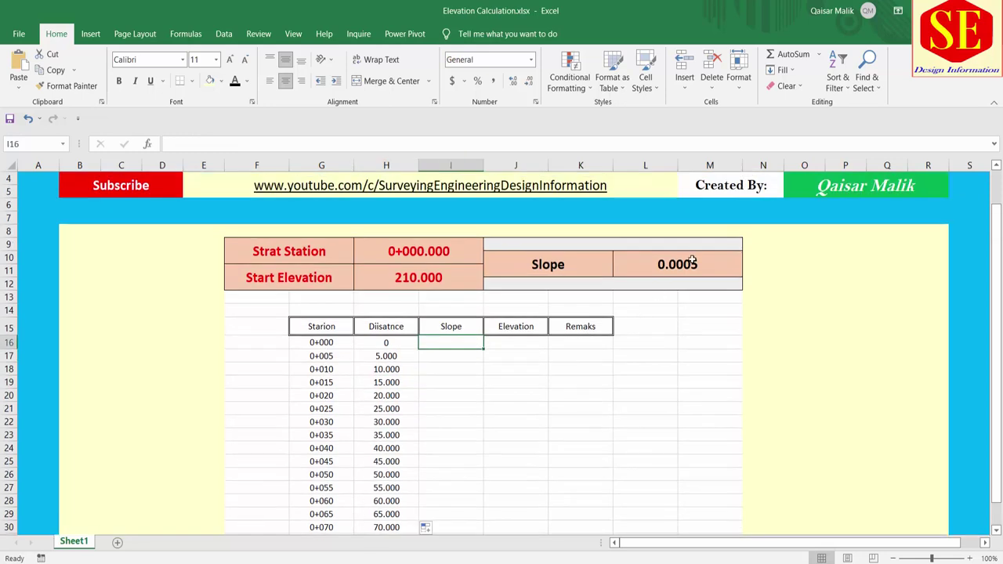
- Enter 0 as the slope value for station 0+000 in I16
left_click(688, 262)
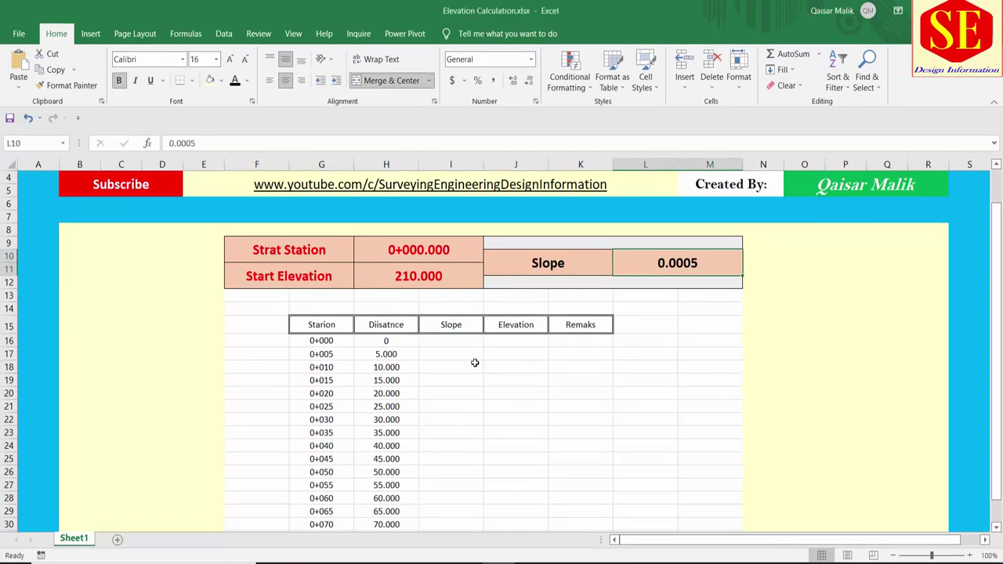
left_click(454, 324)
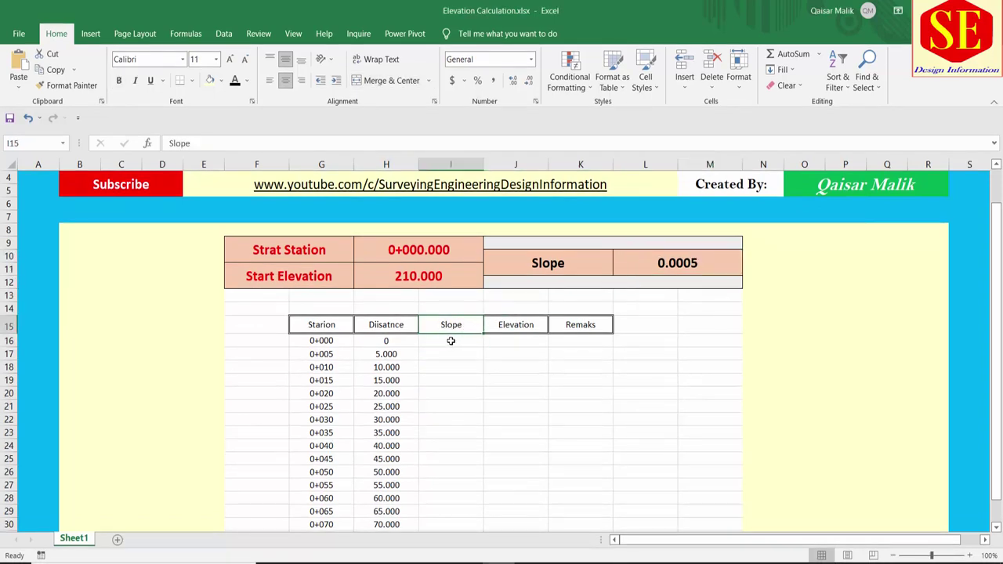
left_click(436, 276)
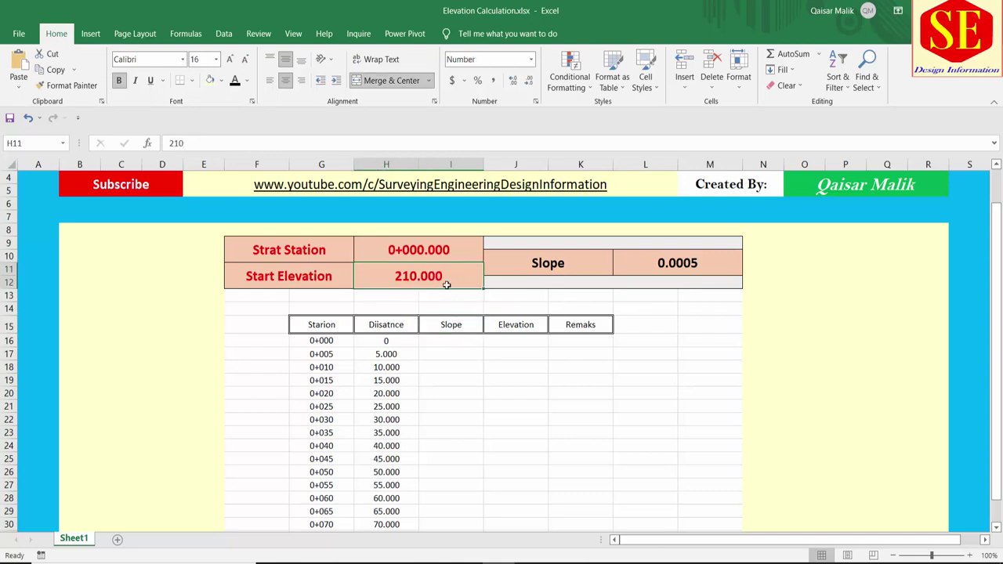
left_click(456, 346)
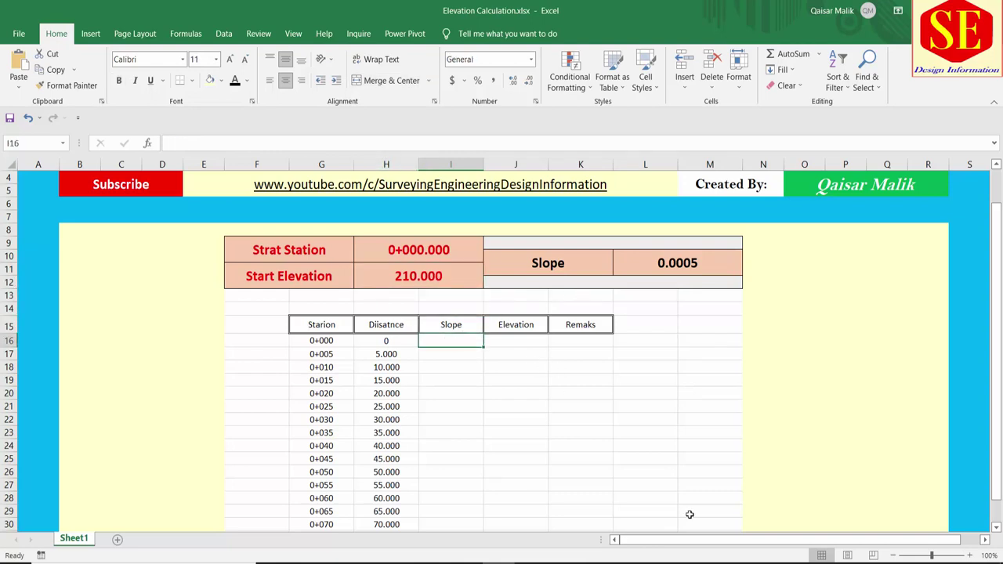
type("=")
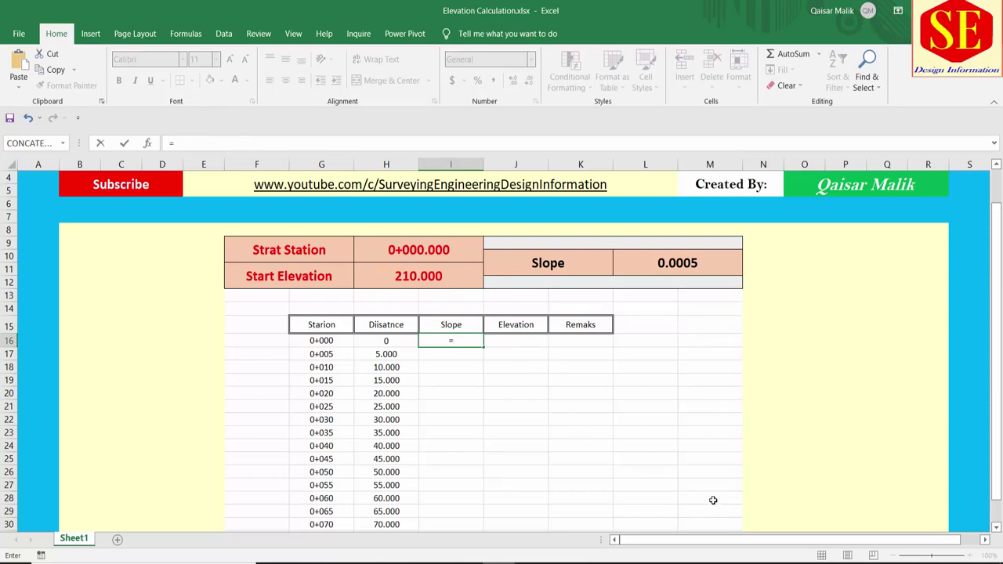
type("0")
key("Return")
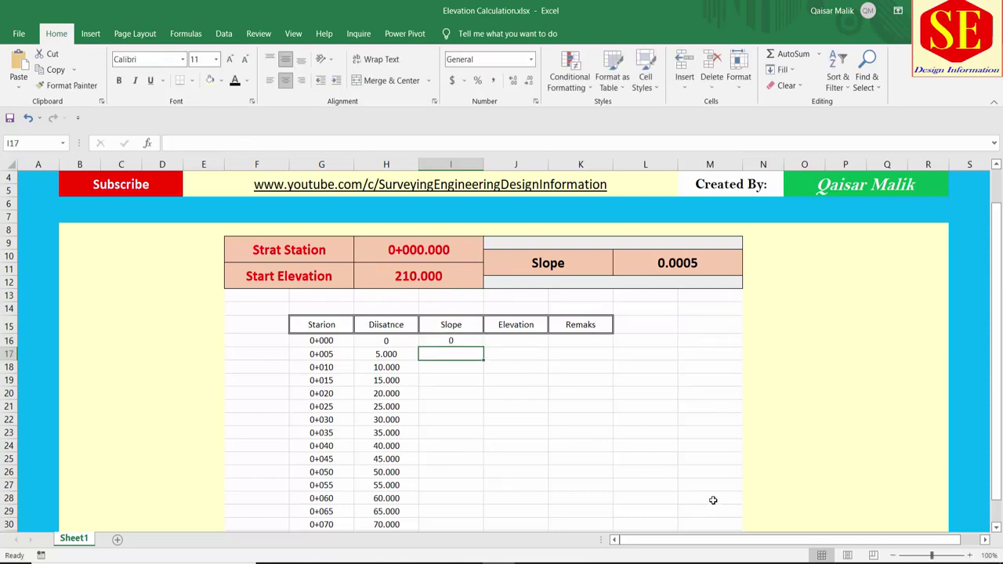
- Enter =(H17*$L$10) in I17, multiplying the 5.000 distance by the locked 0.0005 slope
type("=")
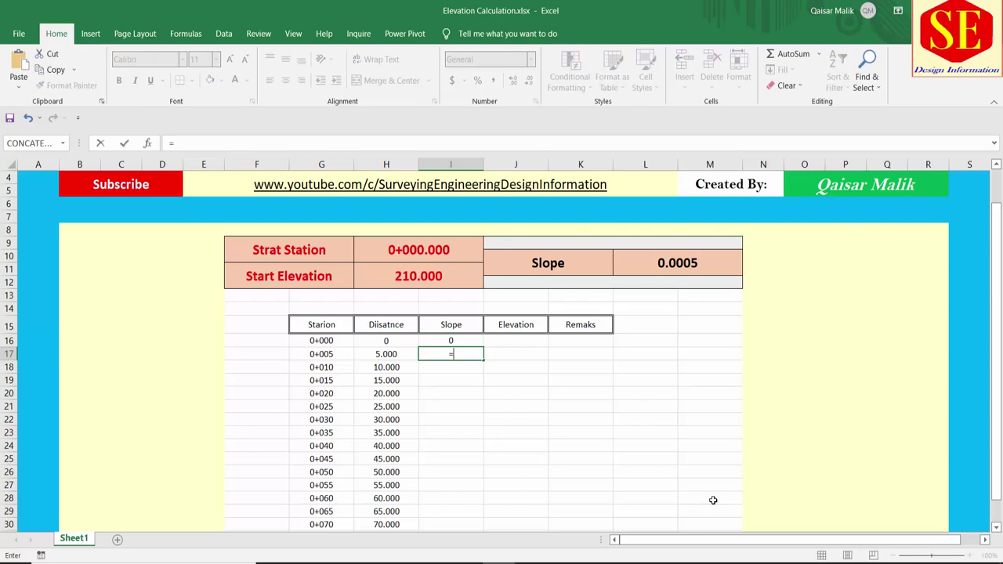
type("(")
left_click(385, 354)
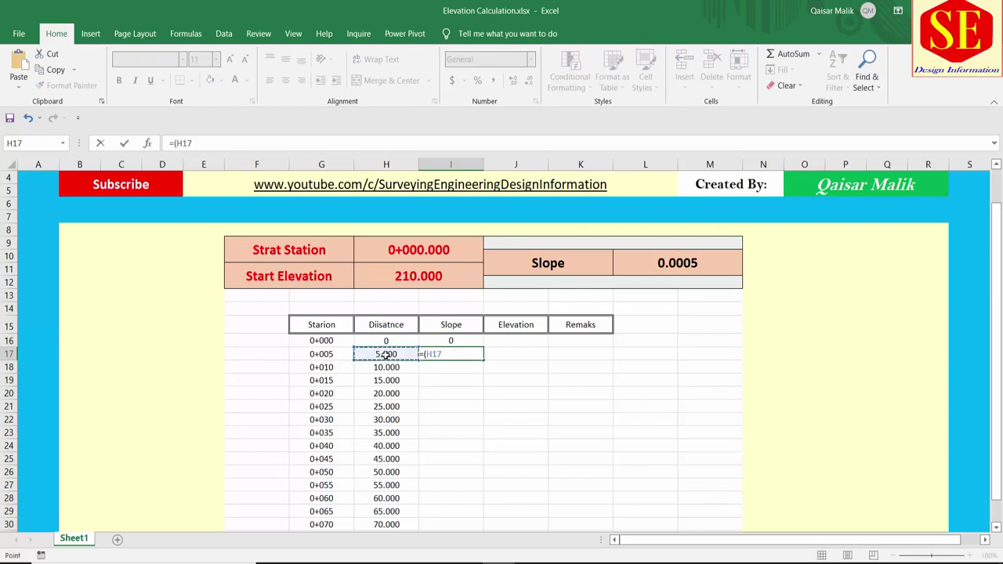
type("*")
left_click(680, 265)
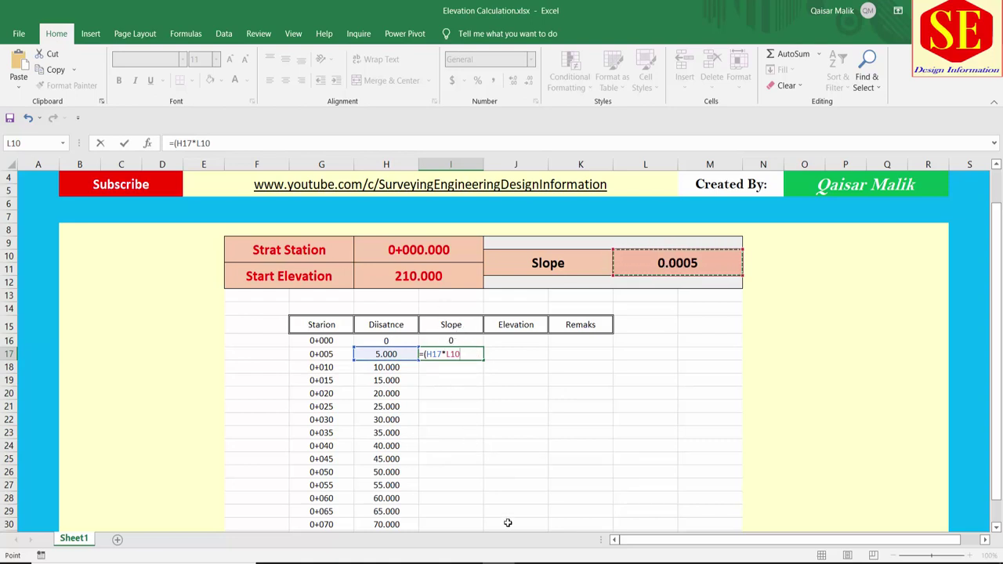
key("F4")
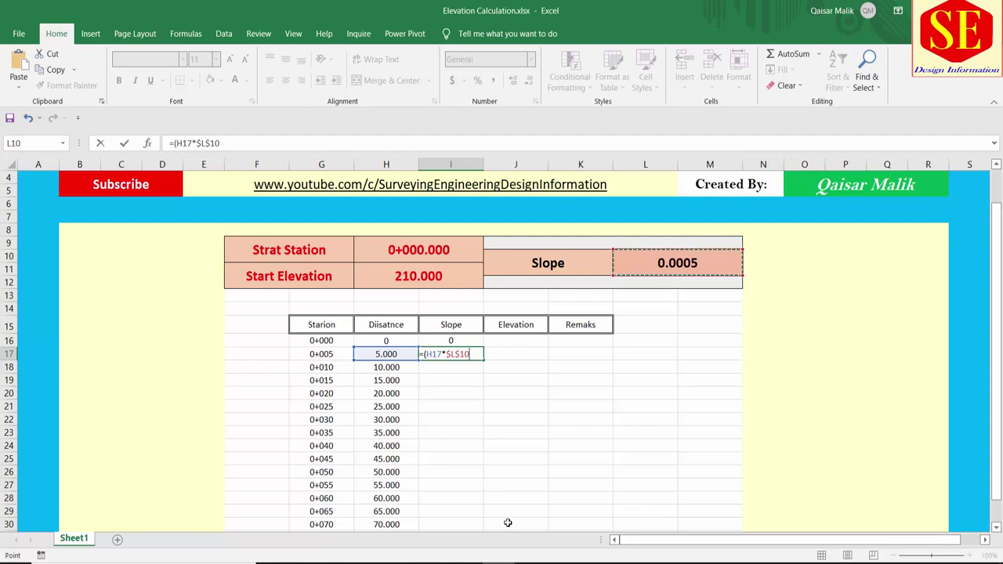
type(")")
key("Return")
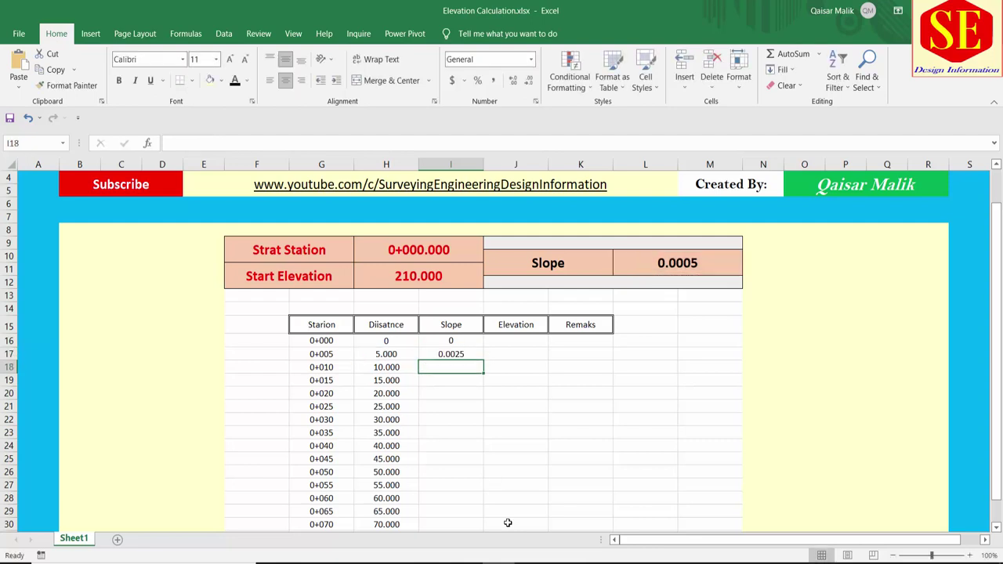
- Enter the matching formula in I18, multiplying the 10.000 distance by absolute $L$10
type("=(")
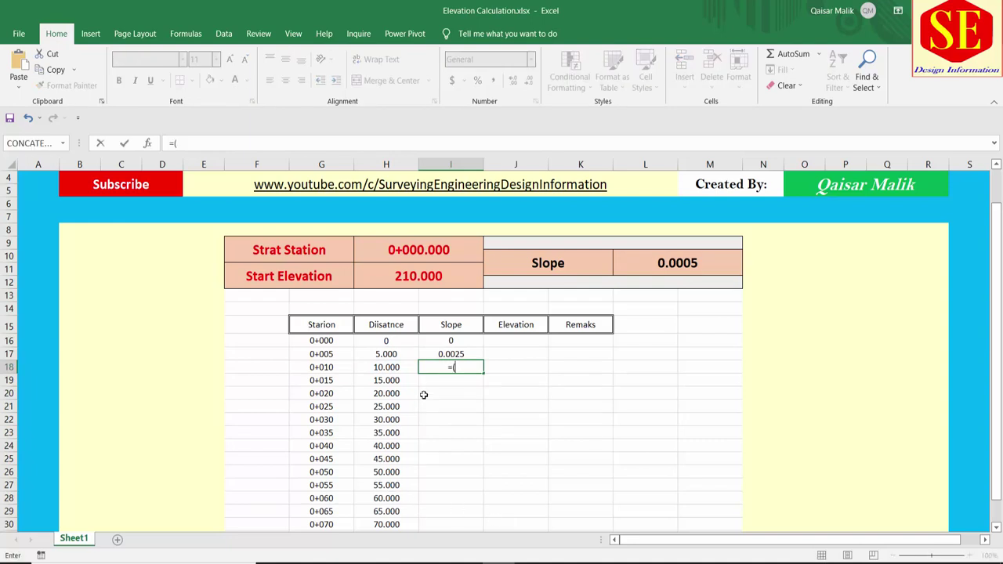
left_click(380, 369)
type("-")
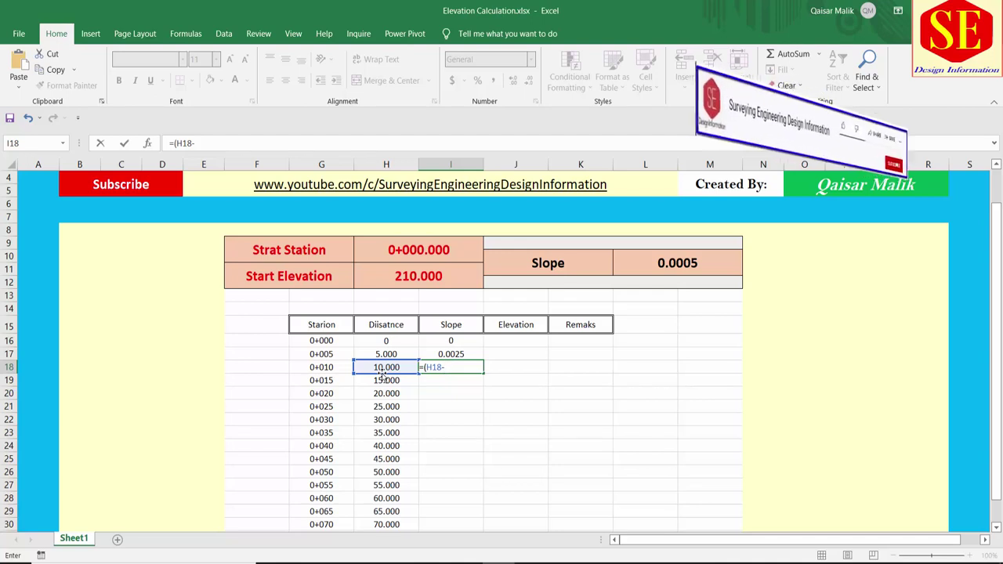
key("BackSpace")
type("*")
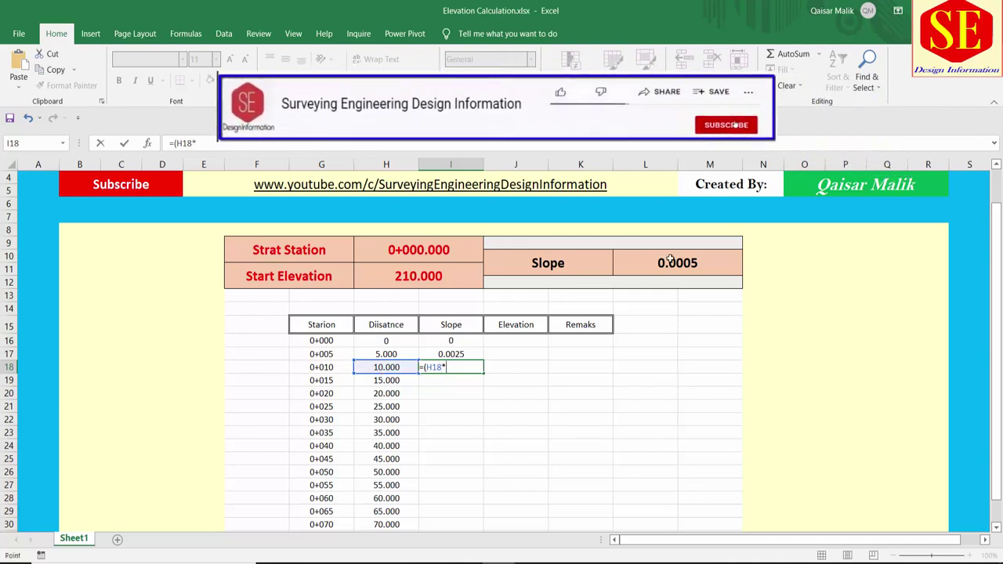
left_click(670, 259)
key("F4")
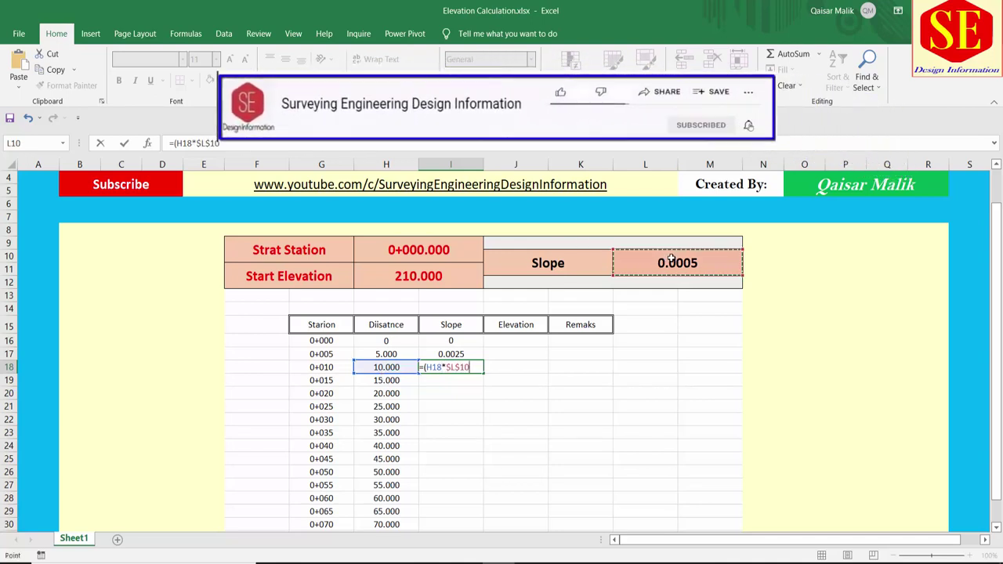
type(")")
key("Return")
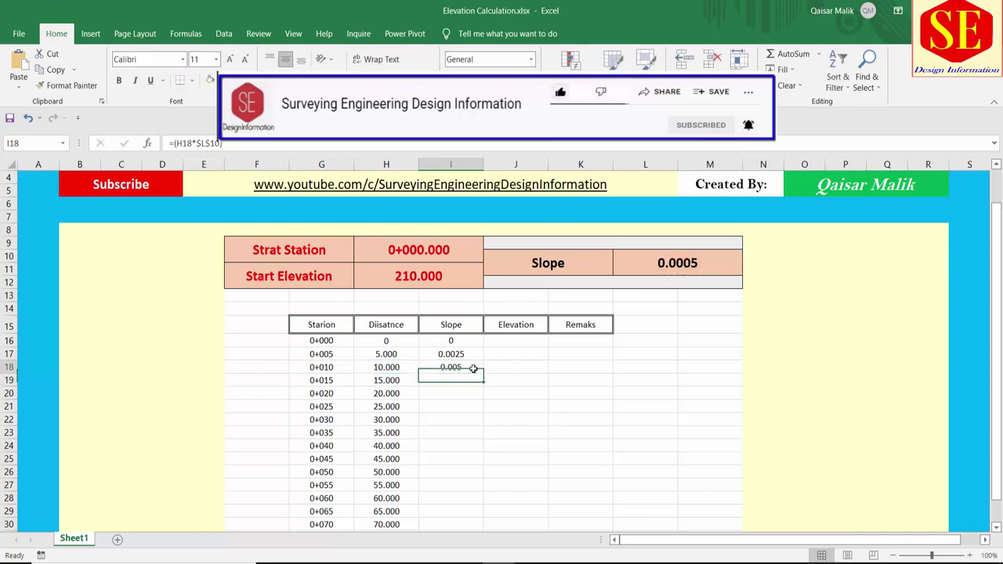
- Fill the slope formula down to I32 and verify values reach 0.04 at 0+080
mouse_move(483, 374)
left_mouse_down()
mouse_move(470, 540)
mouse_move(467, 517)
left_mouse_up()
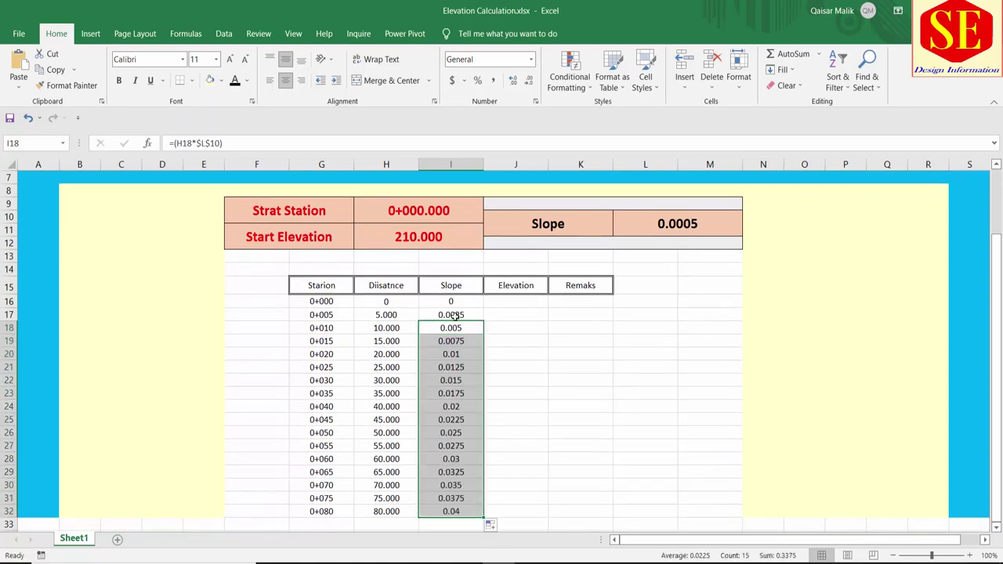
left_click(403, 316)
left_click(437, 314)
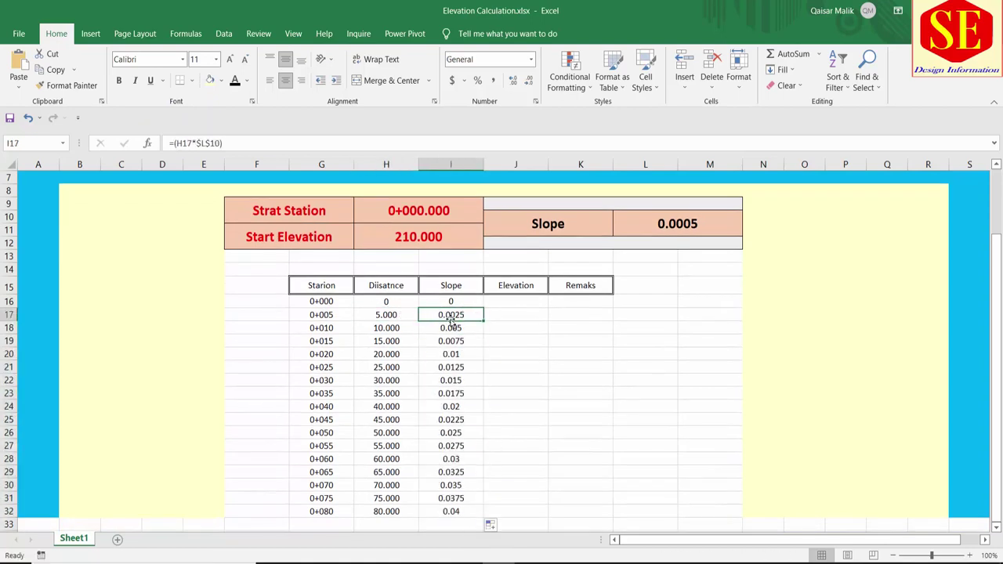
left_click(390, 329)
left_click(454, 329)
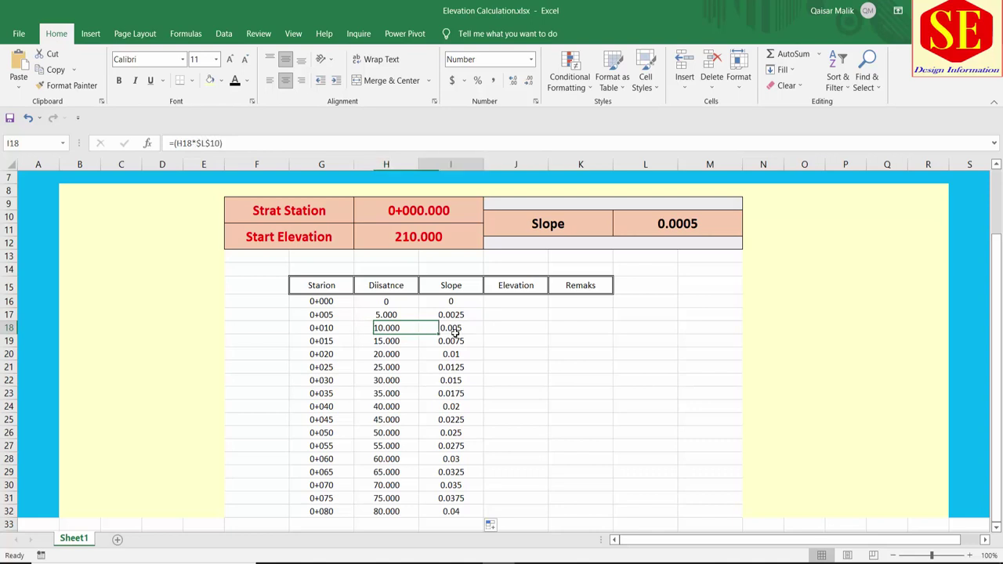
left_click(385, 341)
left_click(462, 341)
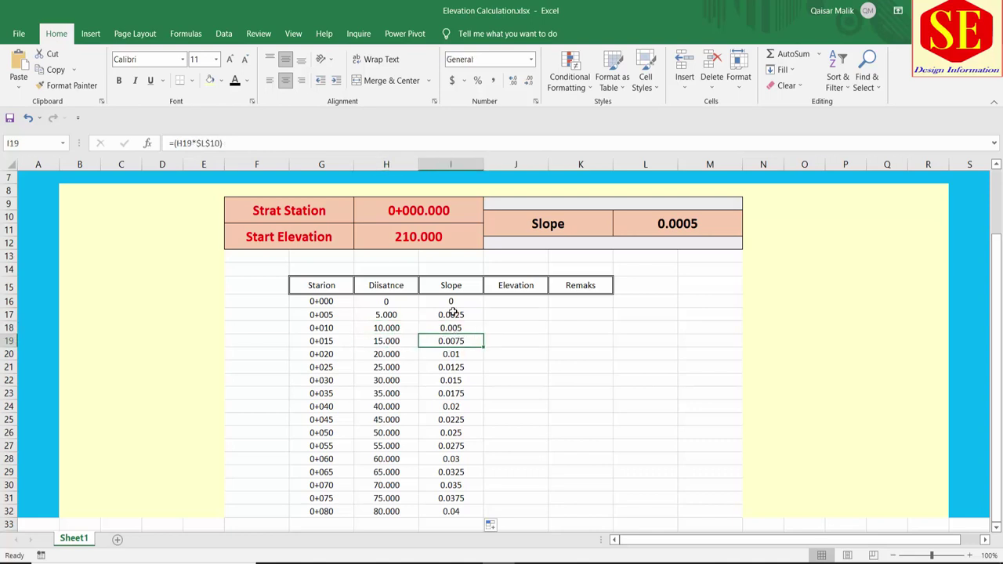
left_click(390, 379)
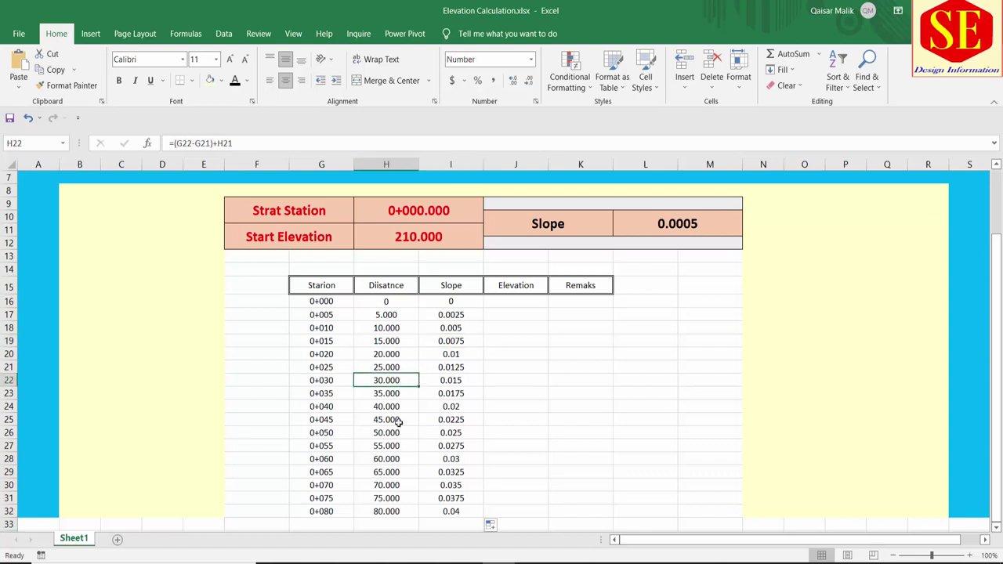
left_click(454, 514)
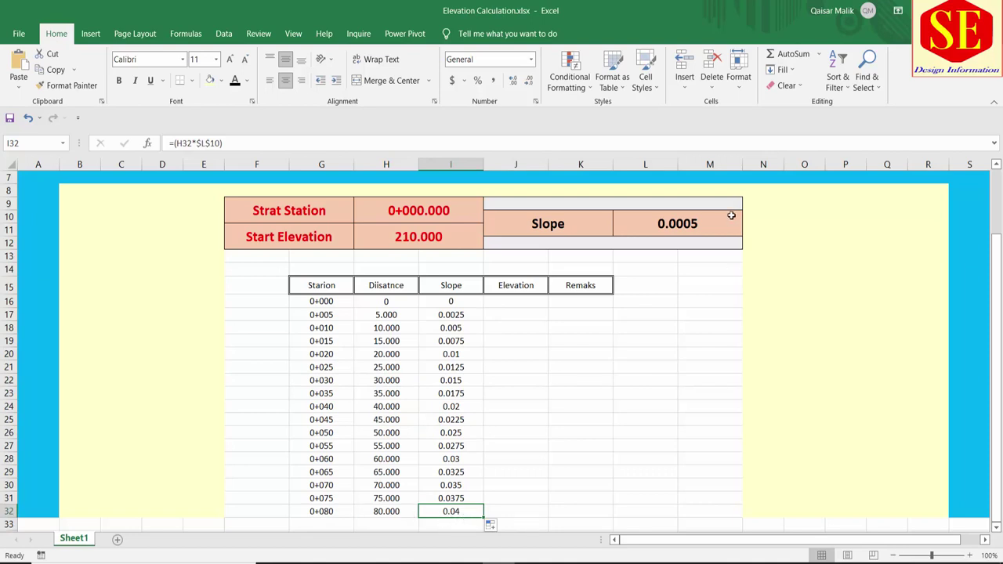
left_click(705, 224)
- Set the 0+000 elevation equal to the 210 start elevation cell
left_click(525, 304)
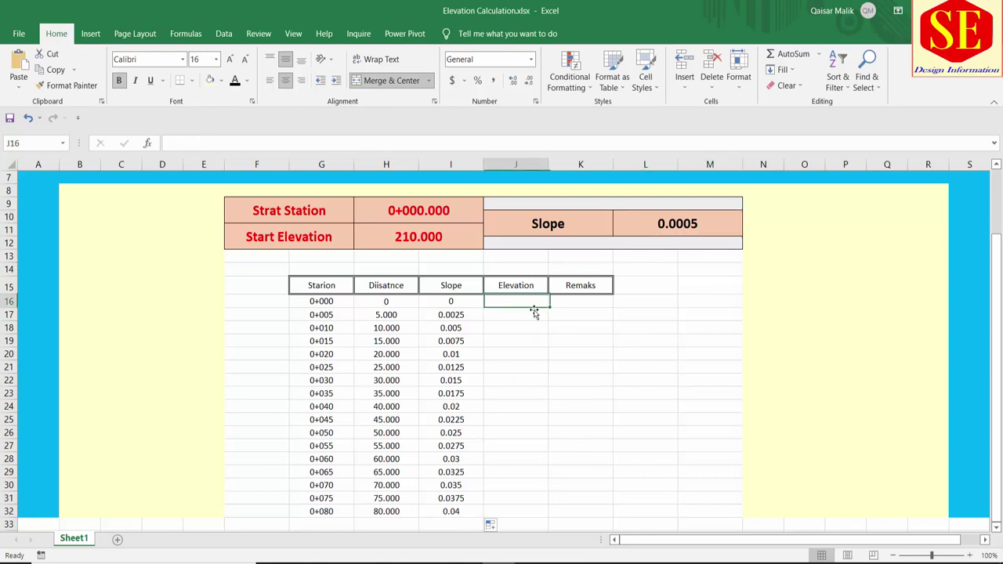
type("=")
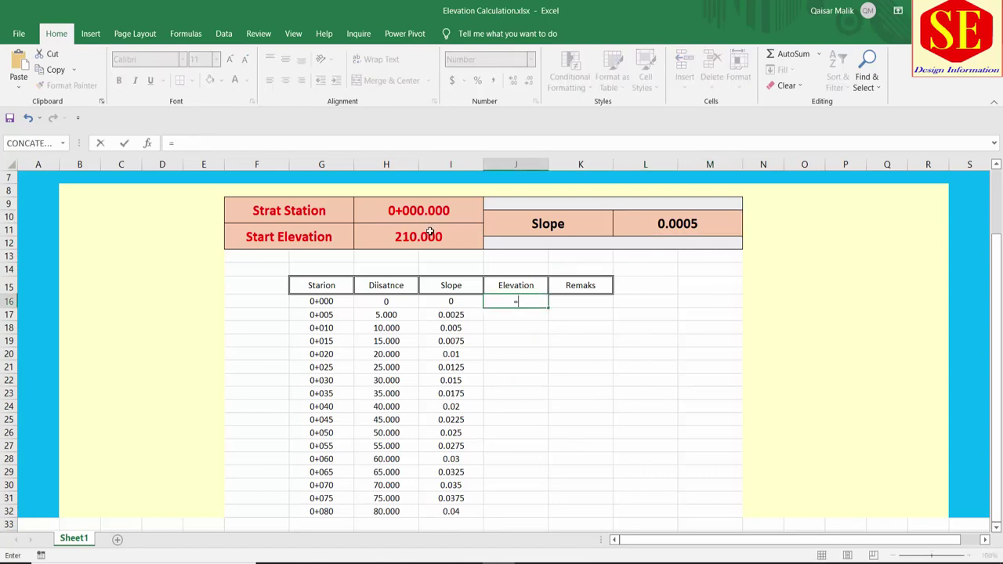
left_click(430, 235)
key("Return")
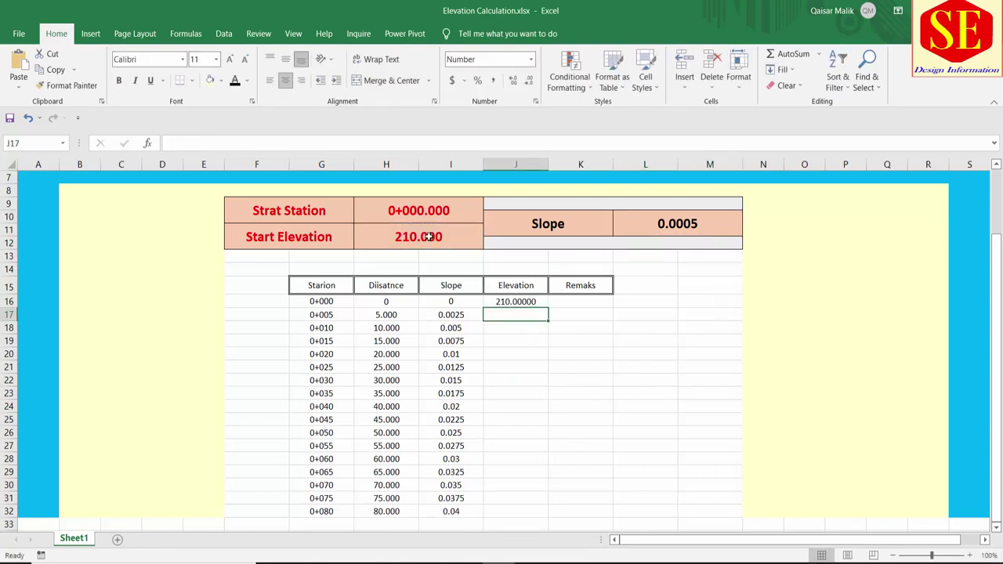
- Enter =$H$11+I17 in J17, adding the slope to the absolute start elevation
type("=")
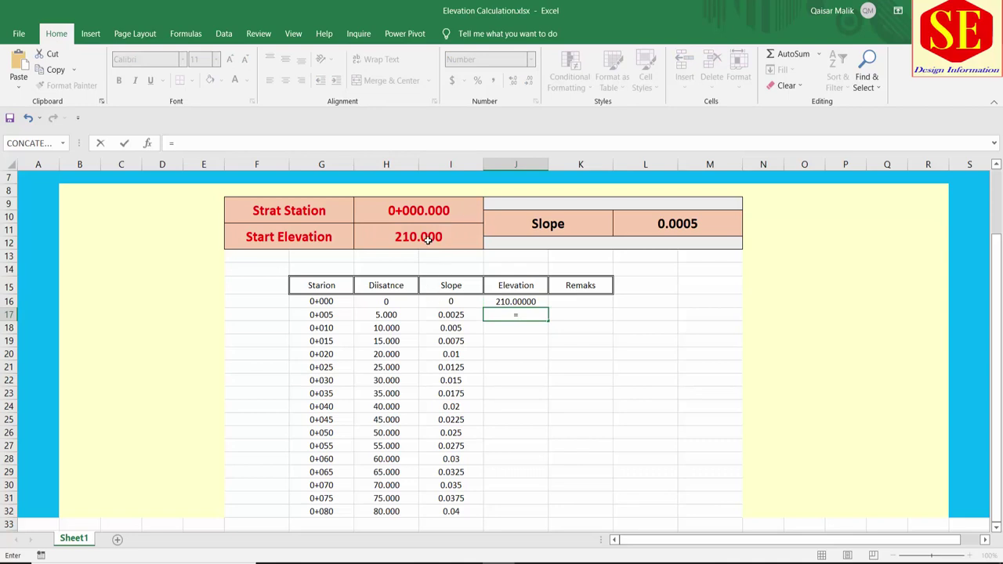
left_click(428, 240)
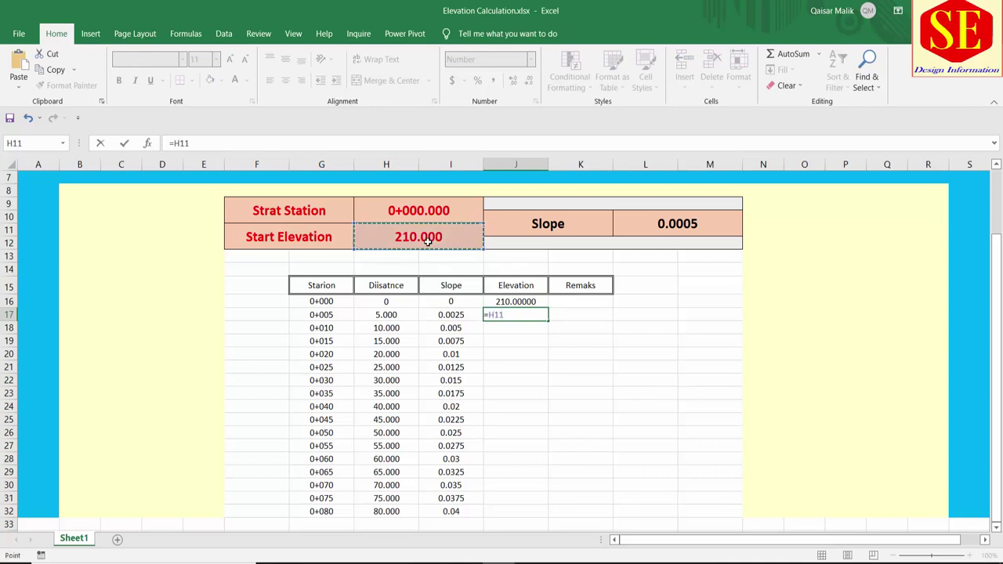
type("+")
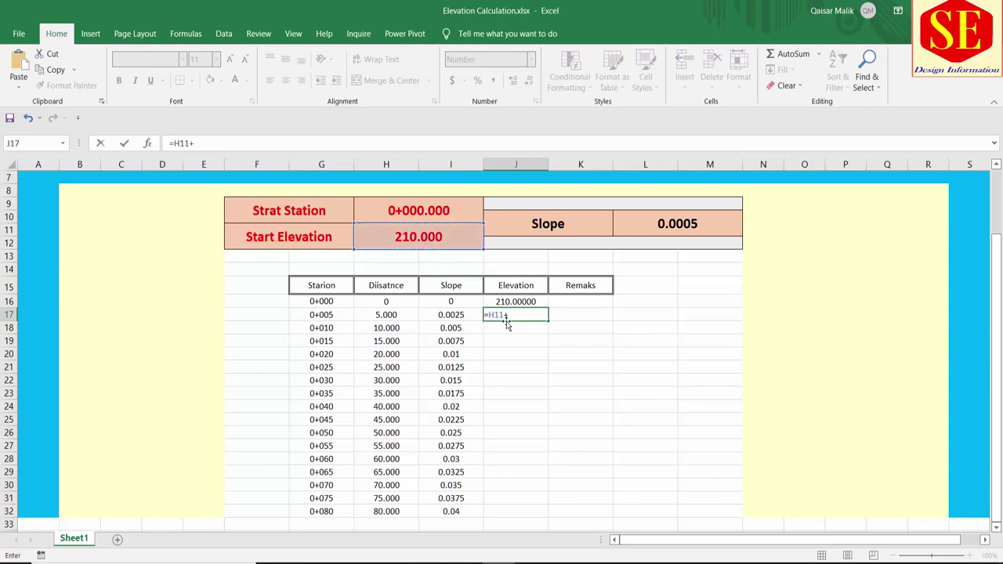
key("BackSpace")
key("F4")
left_click(461, 315)
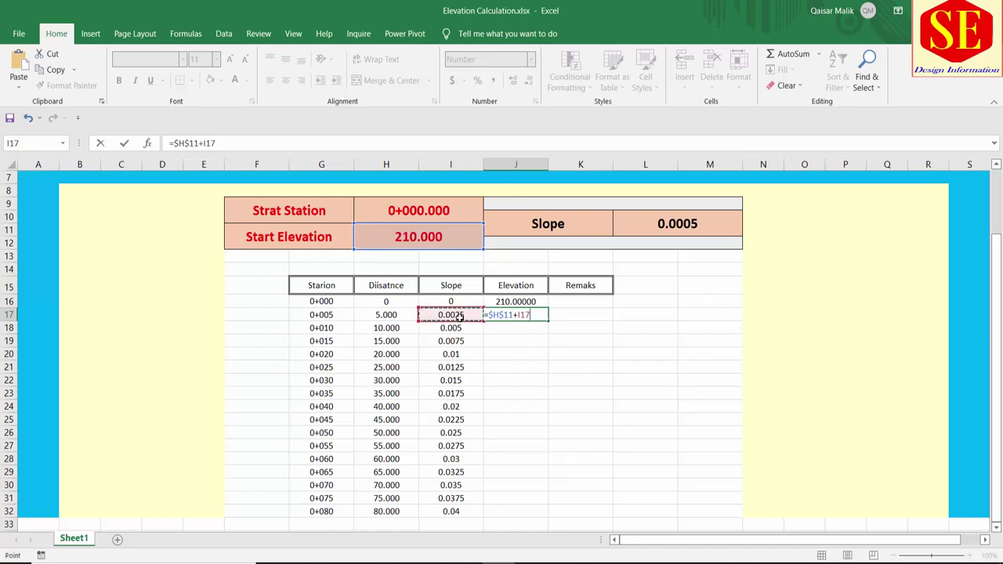
key("Return")
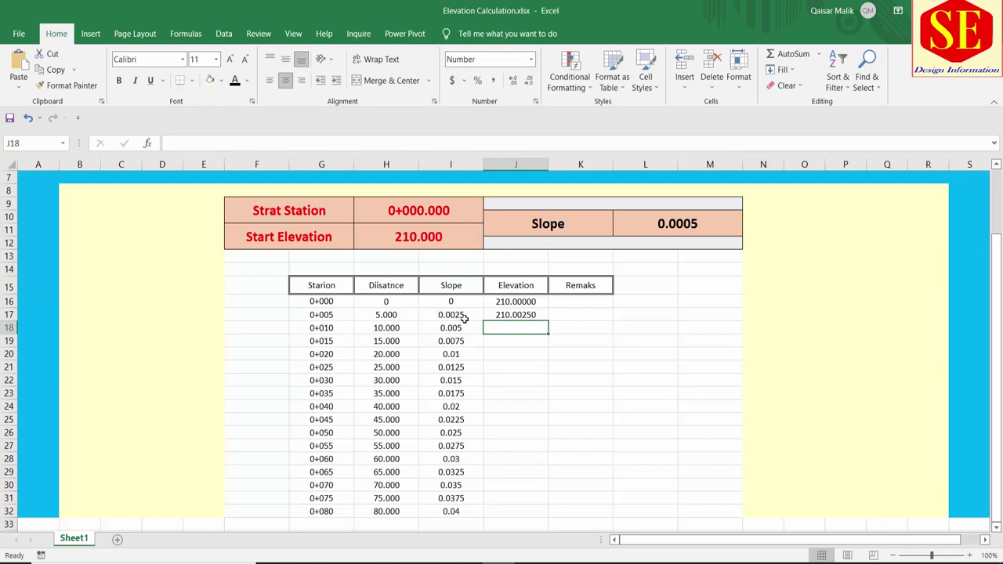
- Enter =$H$11+I18 in J18 for the next station's elevation
type("=")
left_click(423, 228)
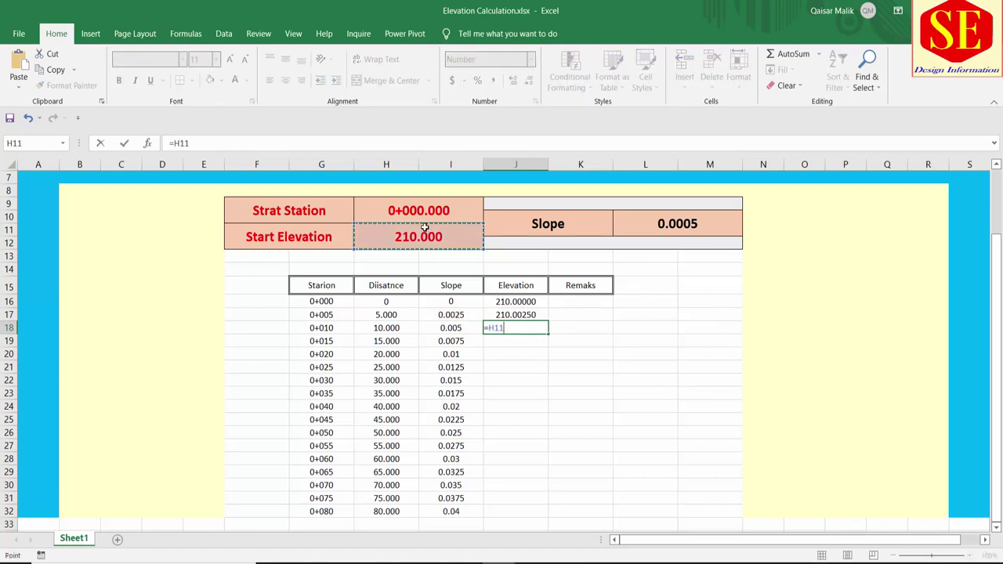
key("F4")
type("$H$11+")
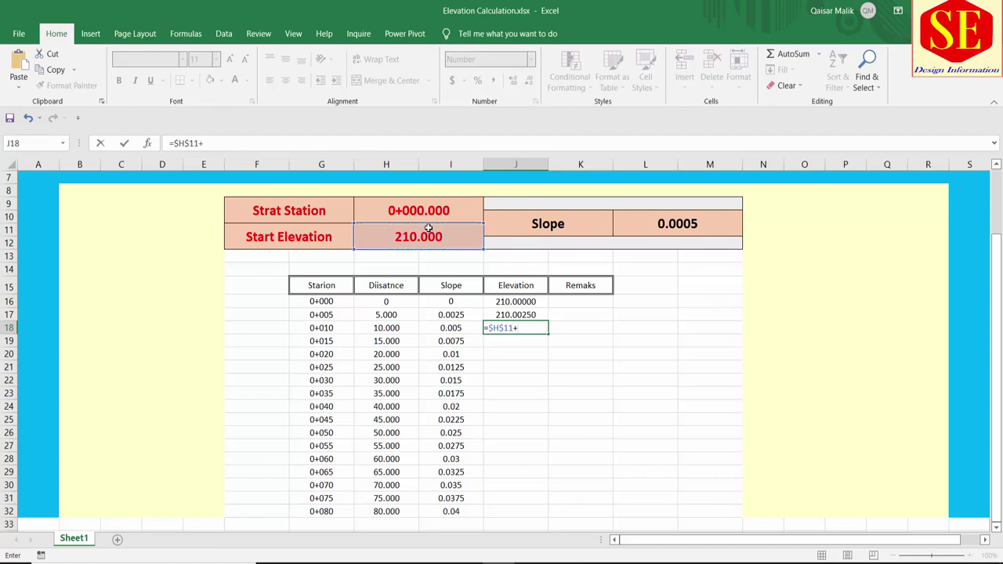
left_click(462, 329)
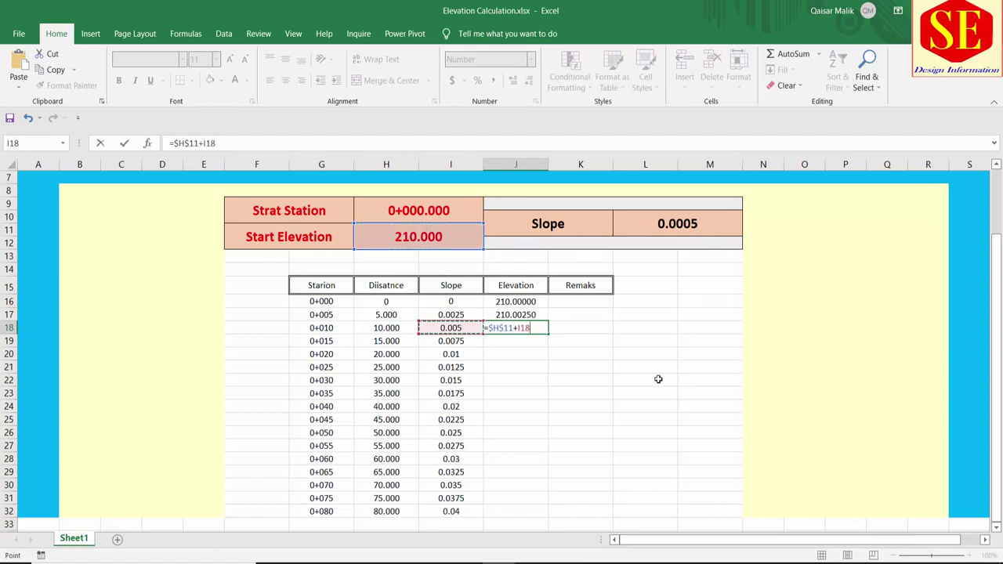
key("Return")
- Fill the elevation formula down to J32 and check J22's references
left_click(542, 327)
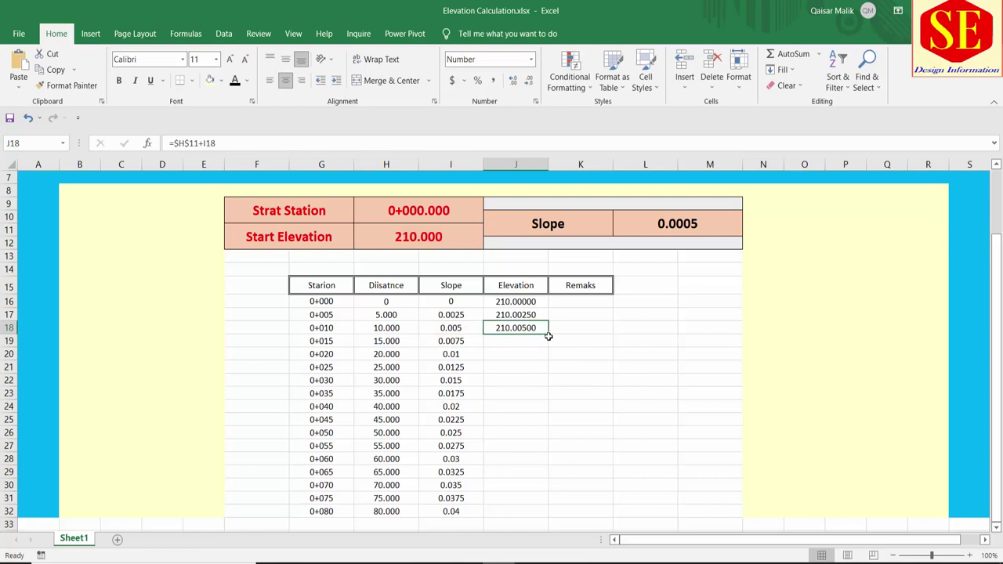
left_click_drag(536, 419, 530, 516)
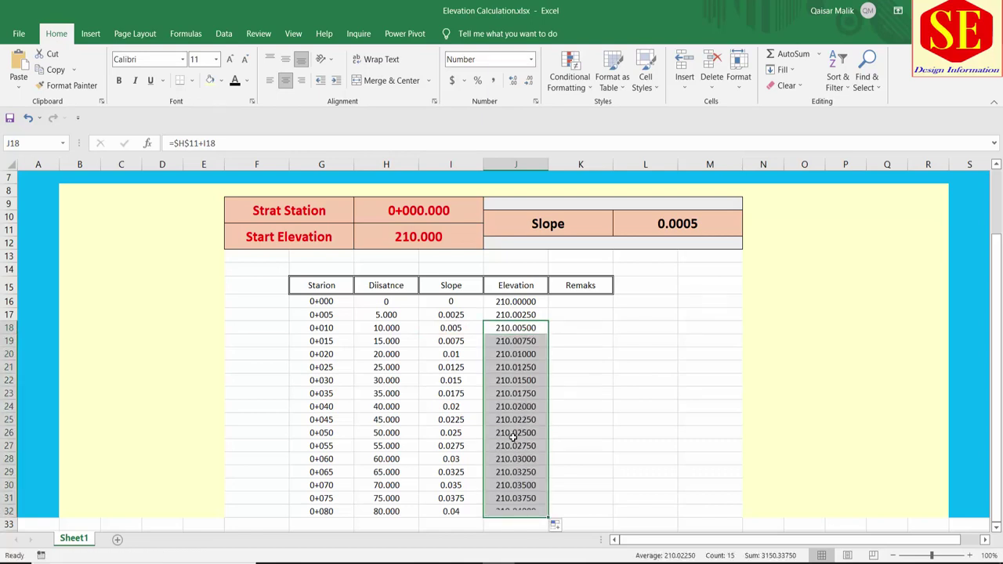
left_click(513, 384)
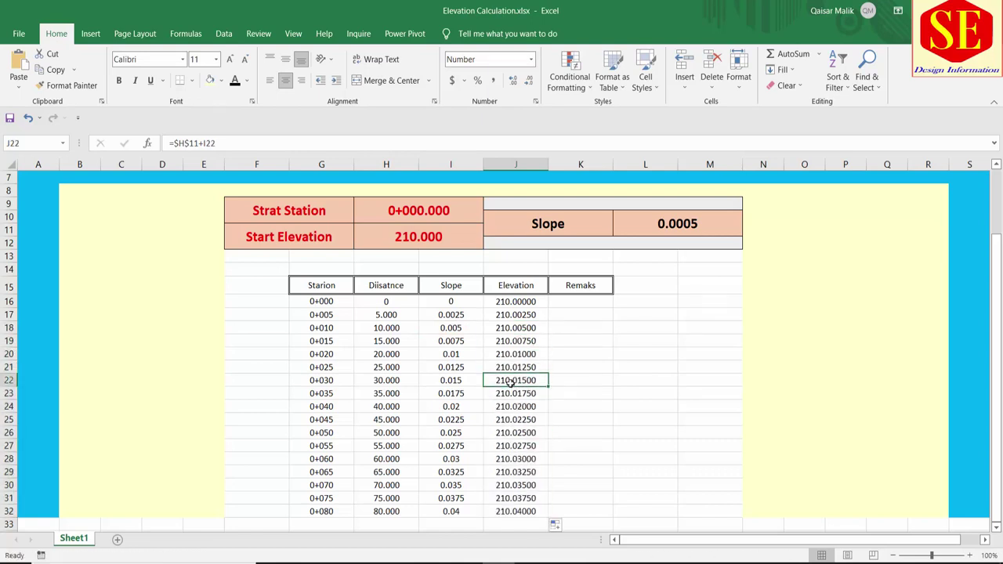
double_click(511, 382)
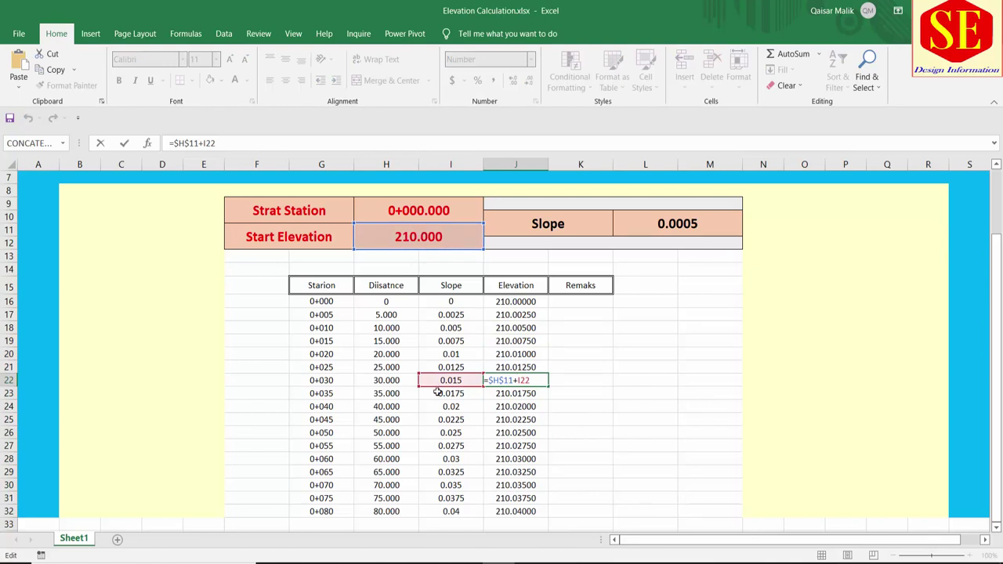
key("Escape")
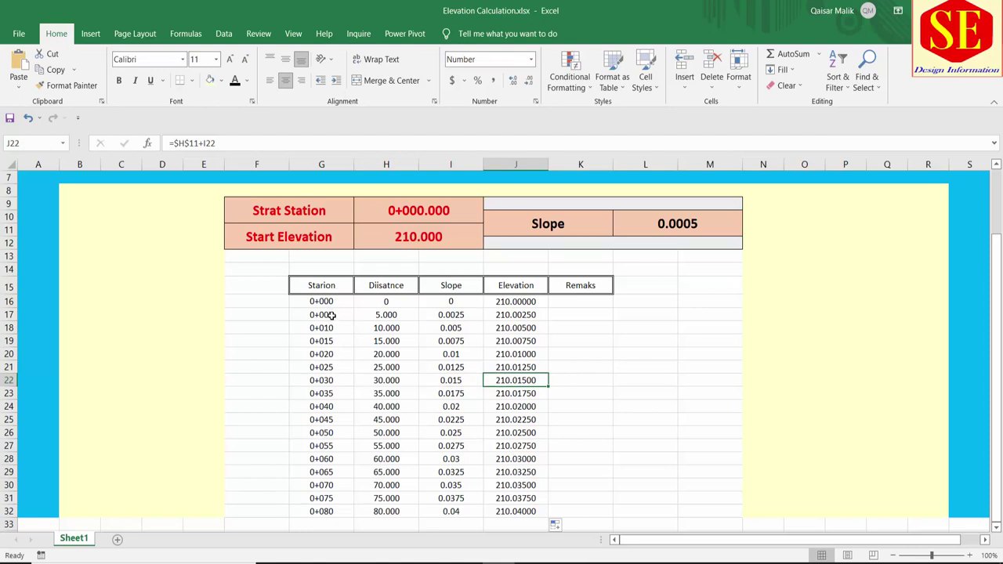
- Enter stations 10 and 20, then extend the 10 m series down to 0+160
left_click(332, 315)
type("10")
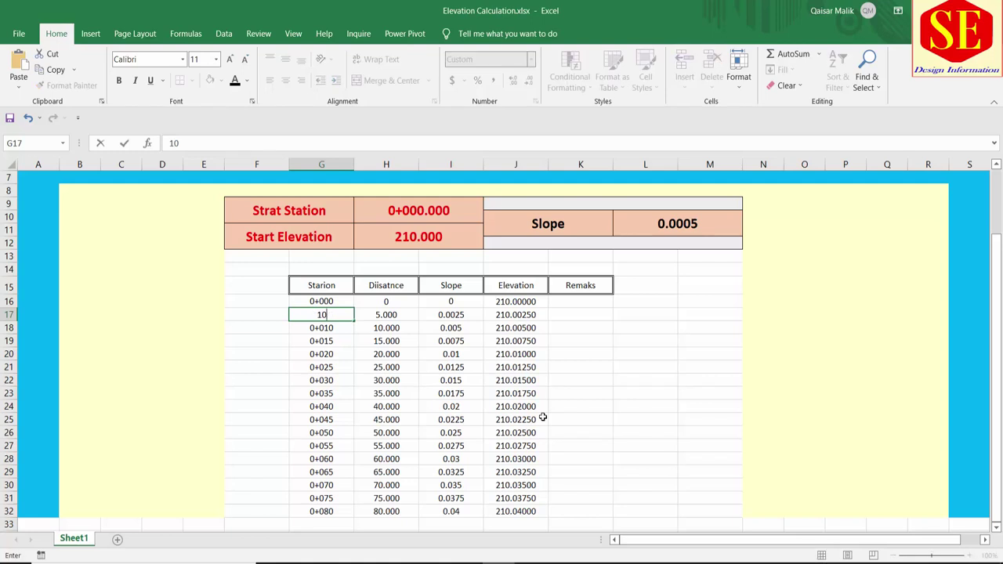
key("Return")
type("20")
key("Return")
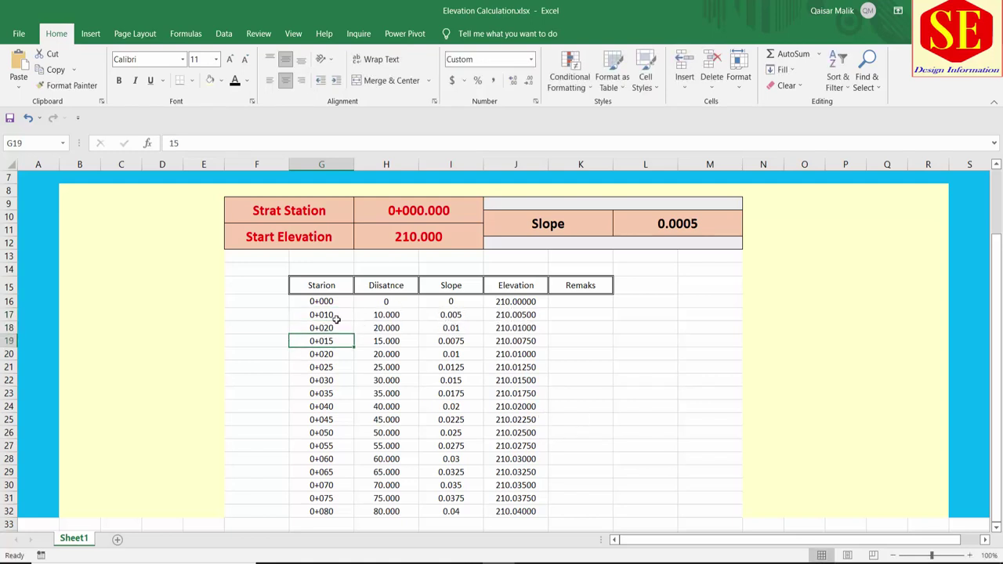
left_click_drag(332, 315, 348, 515)
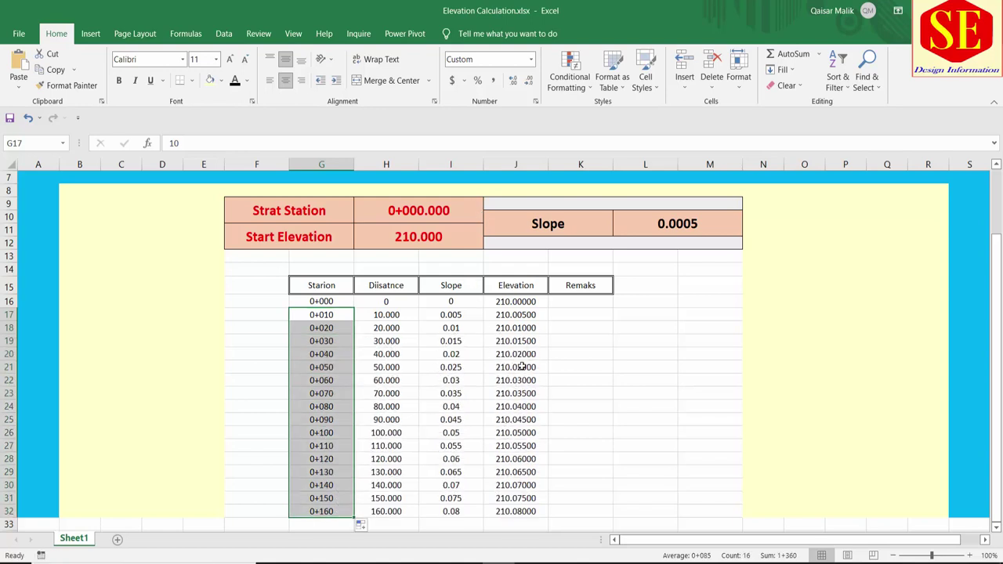
- Change the slope to -0.005, then to 1.150, and select the Slope values
left_click(689, 227)
type("-.")
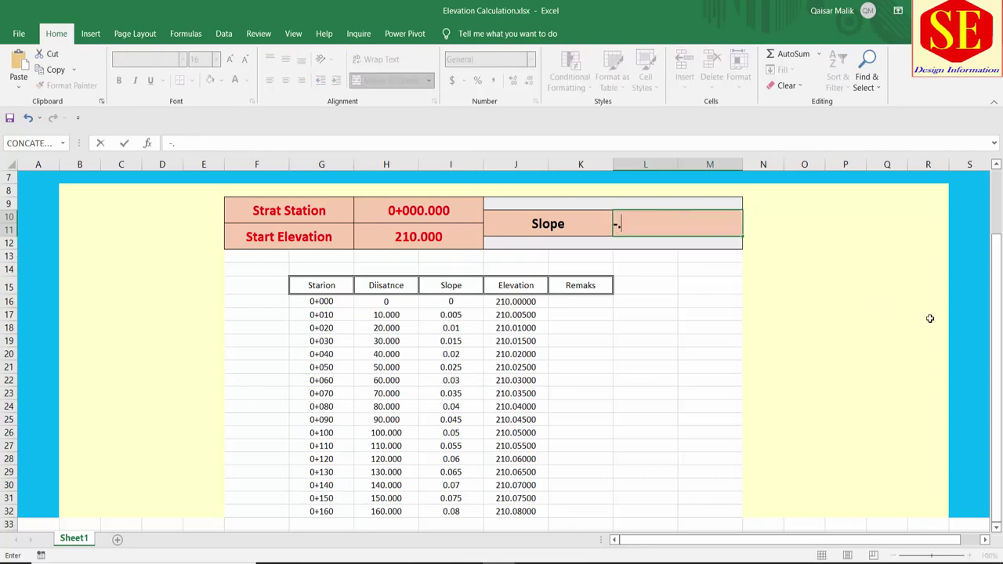
type("005")
key("Return")
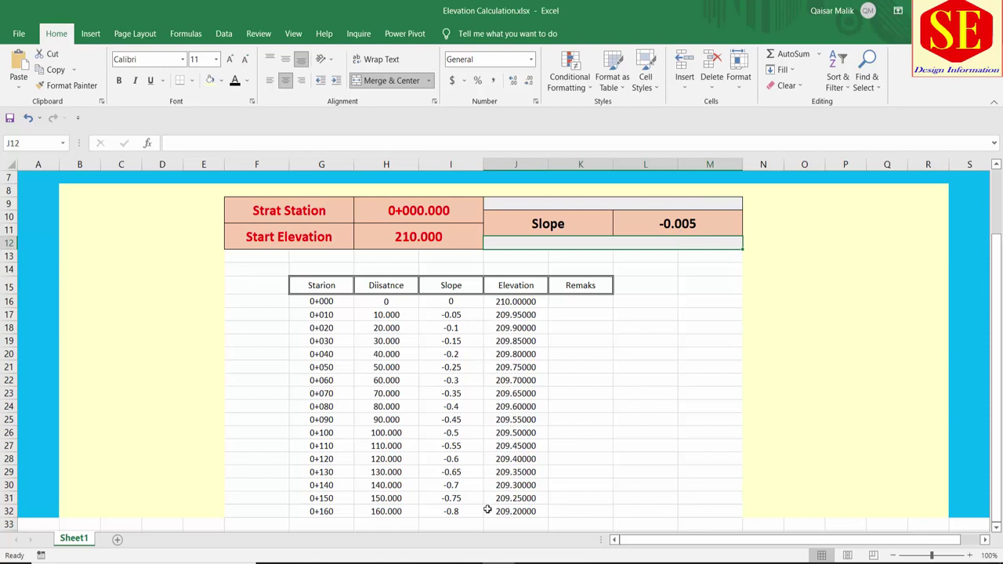
left_click(673, 230)
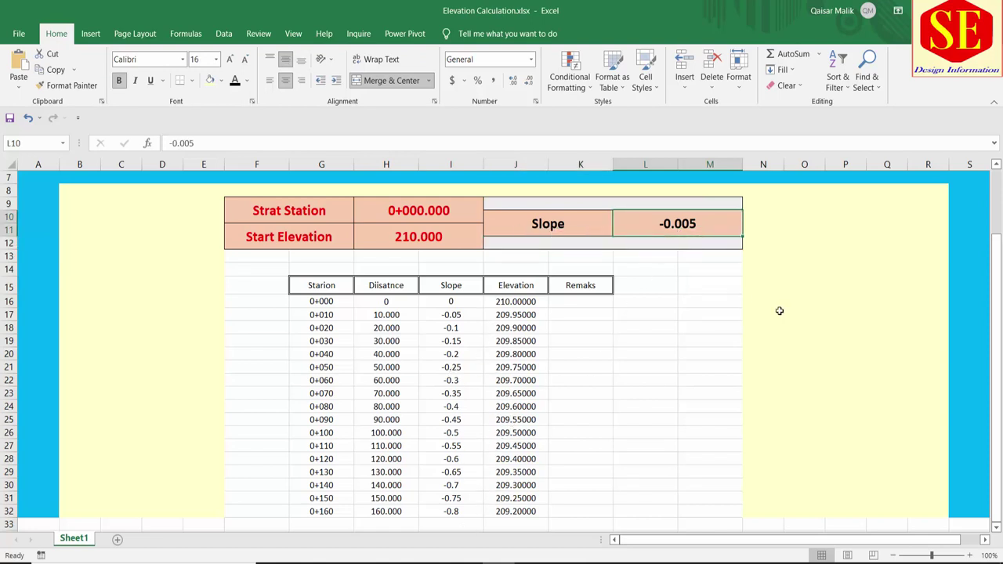
type("1.15")
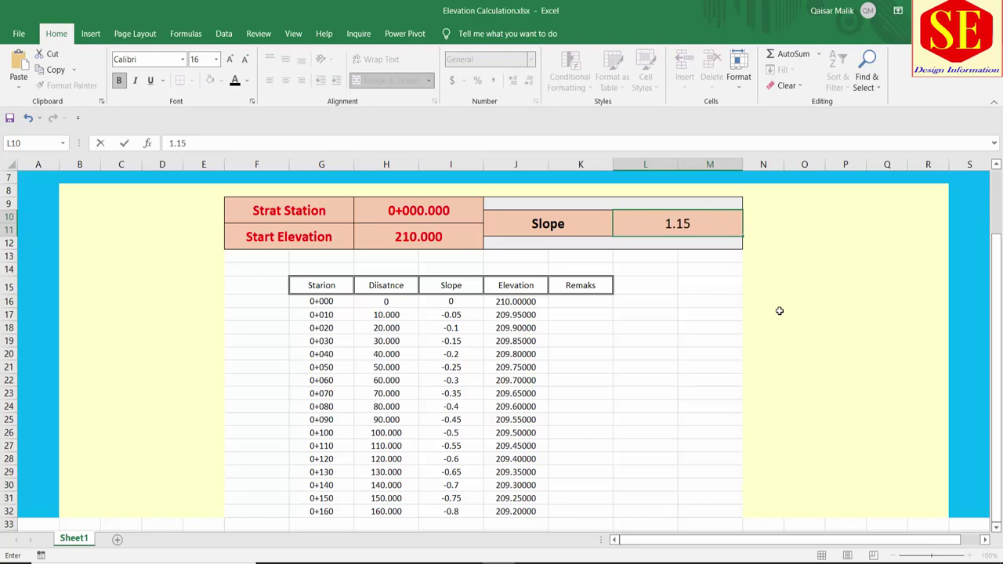
type("0")
key("Return")
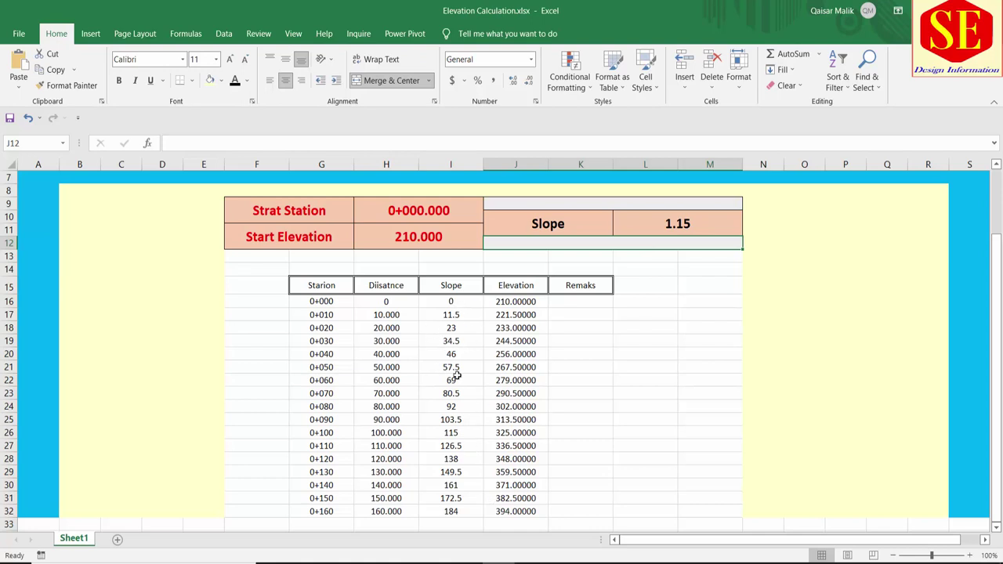
left_click_drag(452, 301, 433, 511)
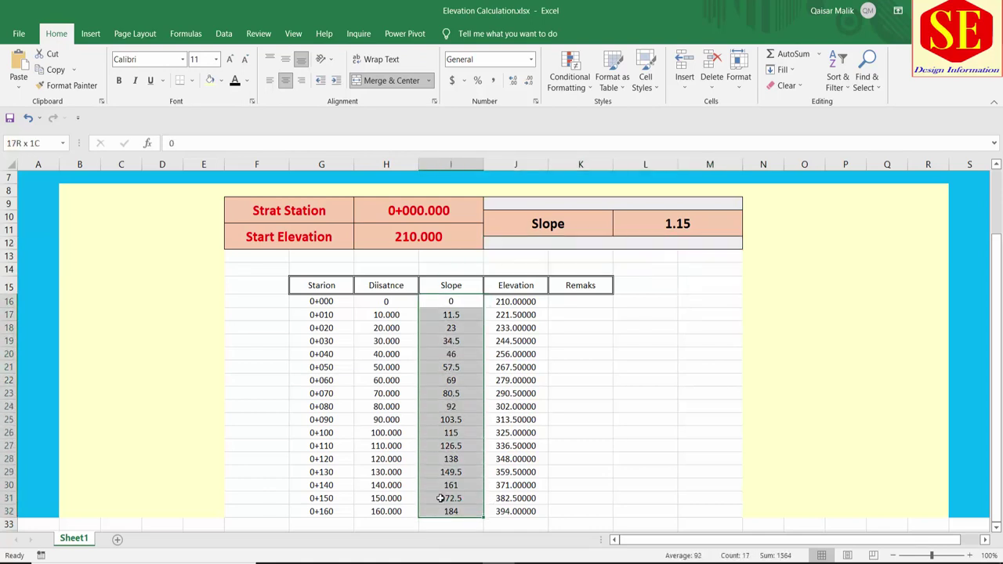
- Show the Slope column values with two extra decimal places
left_click(515, 81)
left_click(514, 81)
left_click(565, 379)
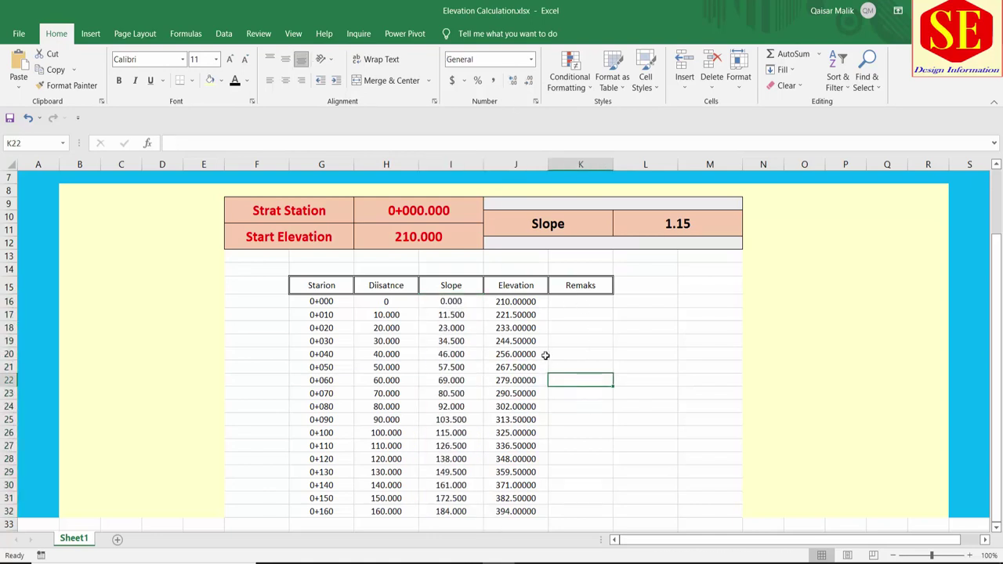
- Set the slope to 0.0045 and the start elevation to 215.000
left_click(653, 219)
type(".0")
type("5")
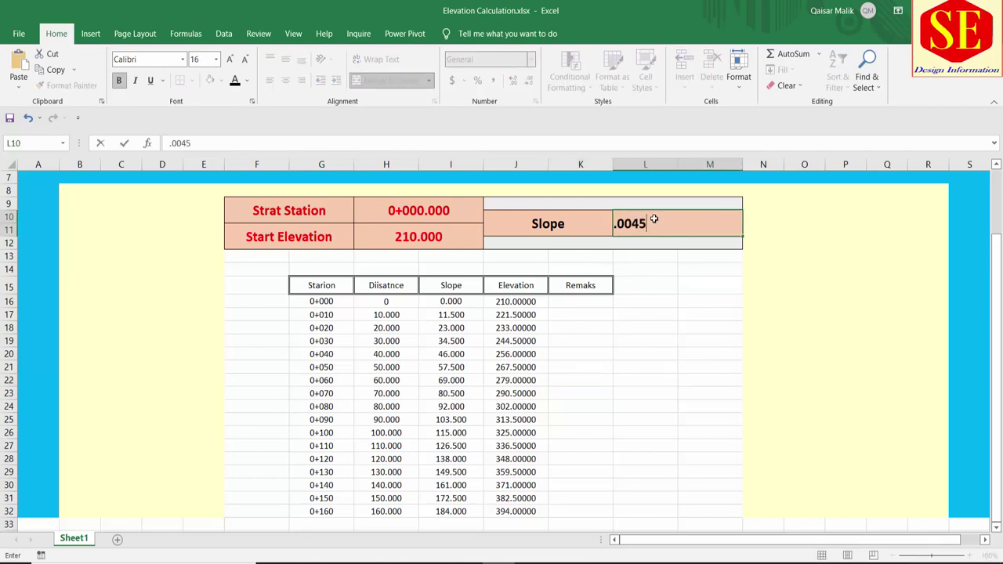
key("Return")
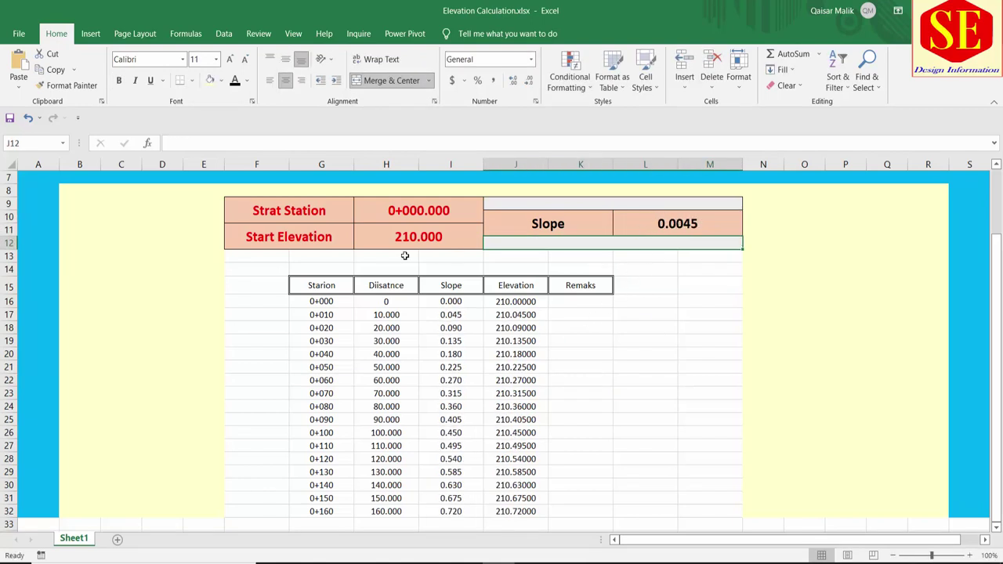
left_click(408, 243)
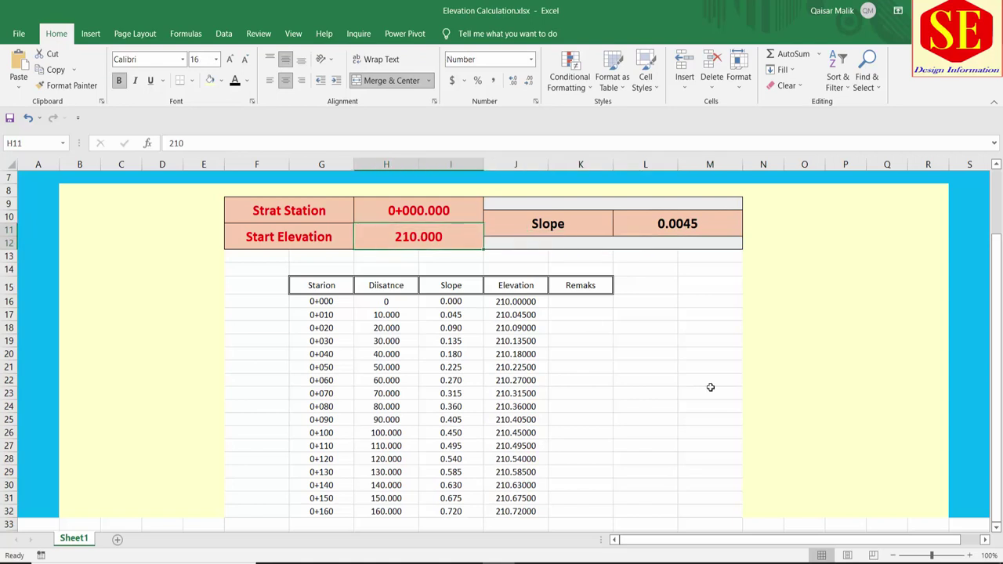
type("215.0")
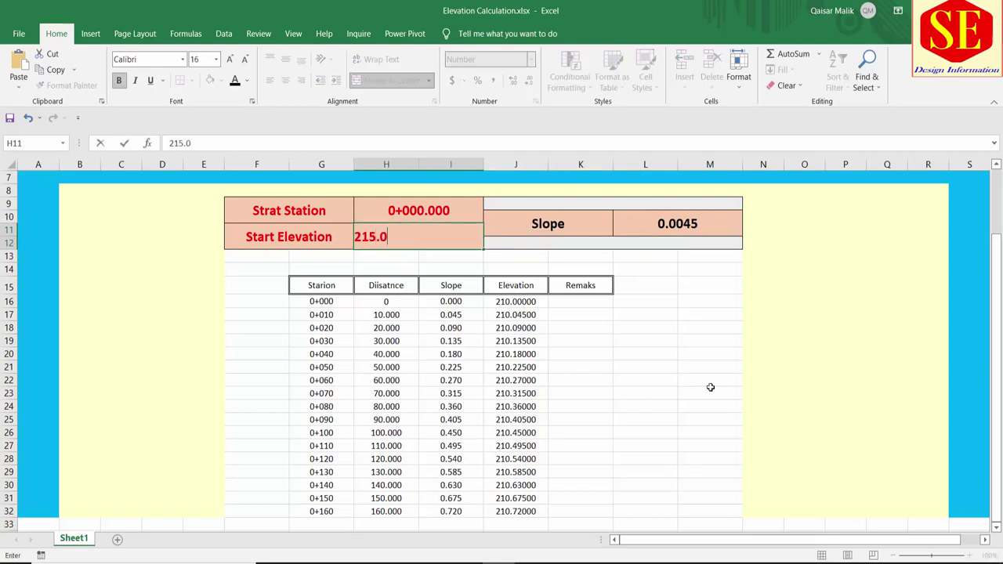
type("00")
key("Return")
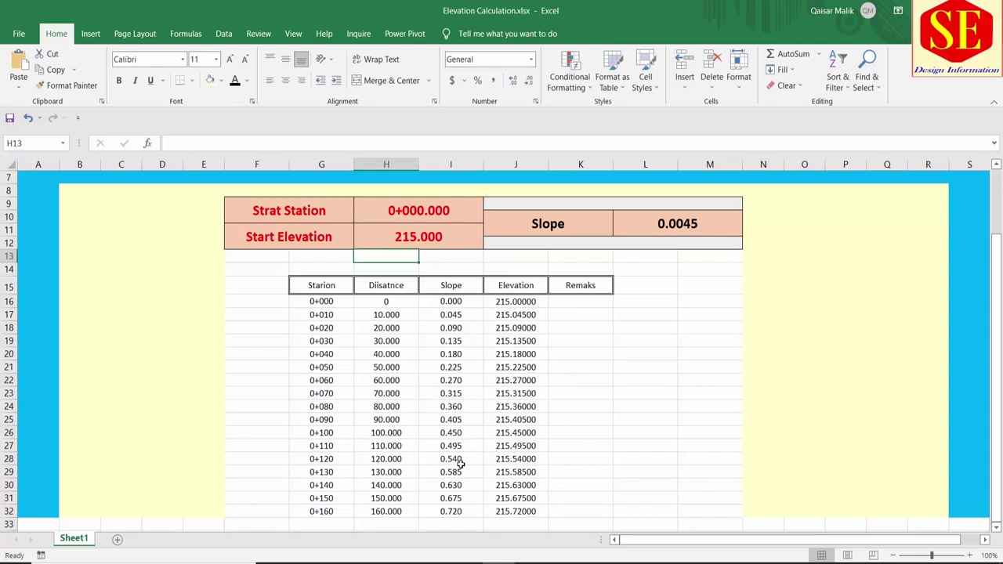
scroll(461, 464, "up", 2)
scroll(532, 332, "down", 1)
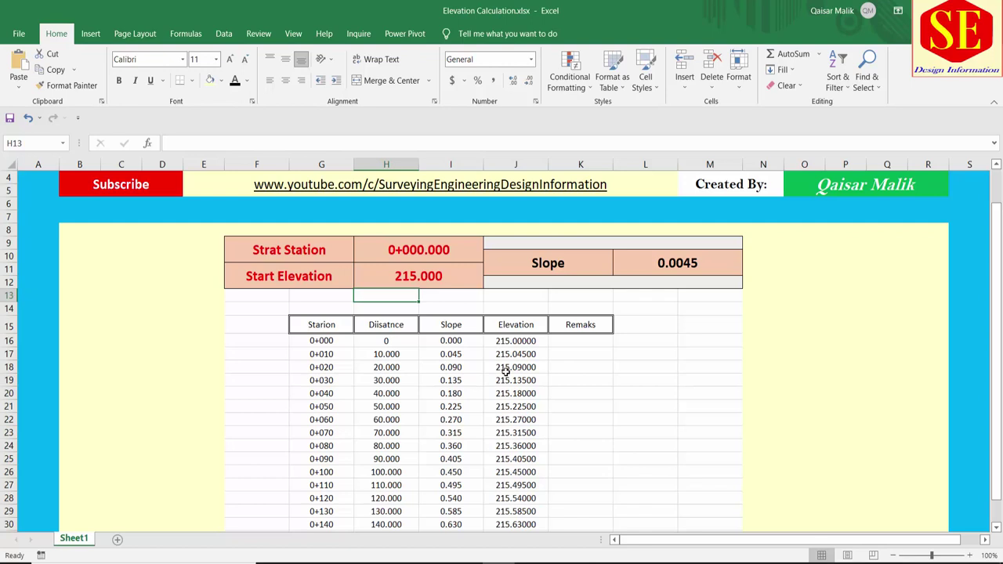
scroll(688, 374, "down", 1)
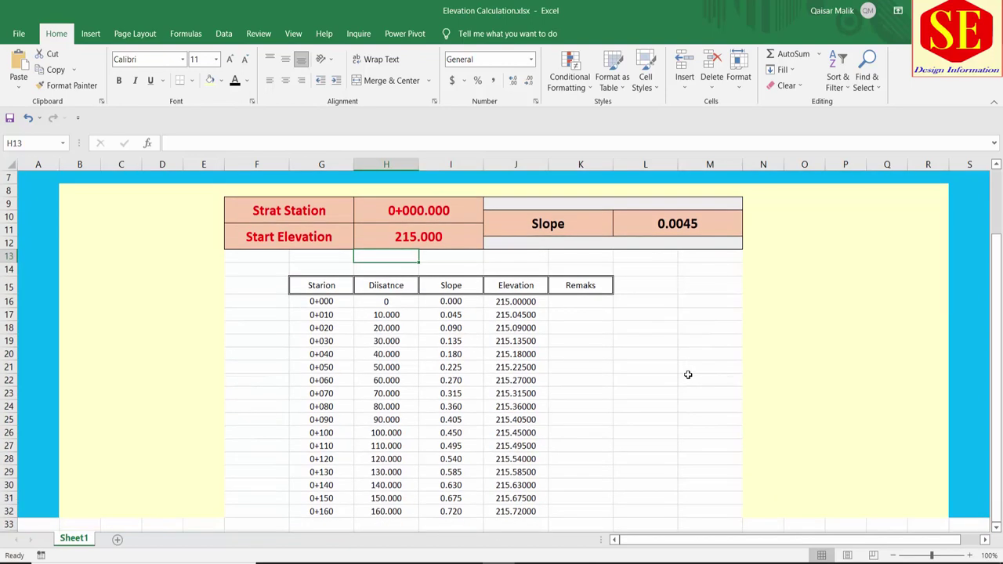